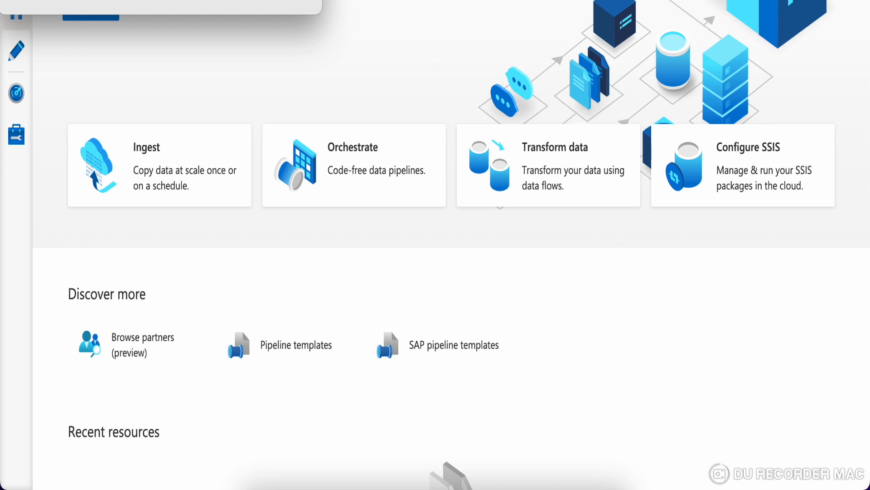
# Step: Start an Ingest copy data job and choose the metadata-driven copy task type
pyautogui.press('super+m')
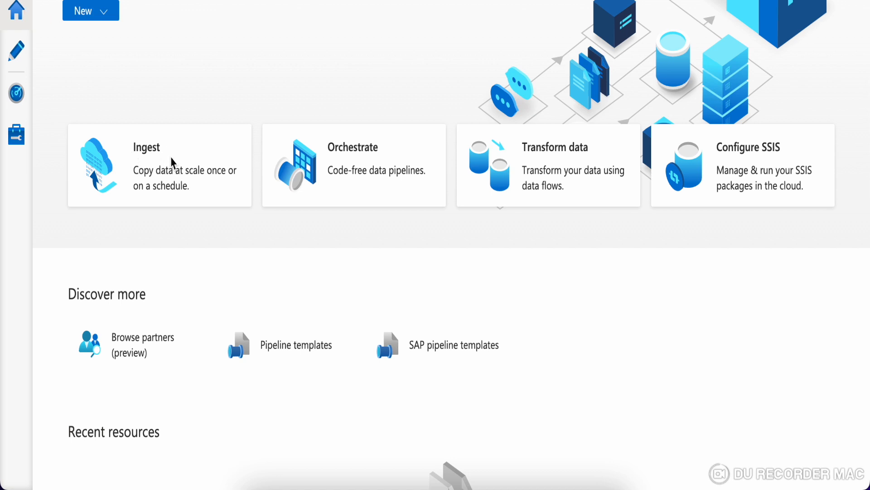
pyautogui.click(151, 170)
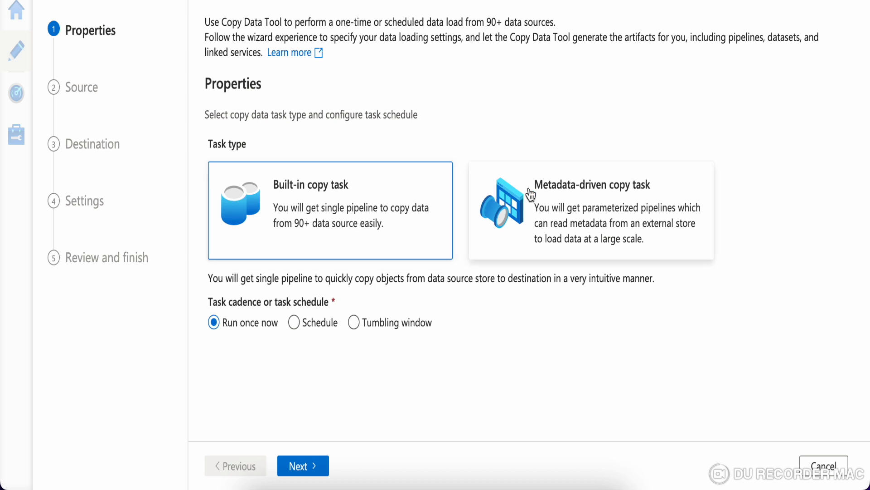
pyautogui.click(601, 215)
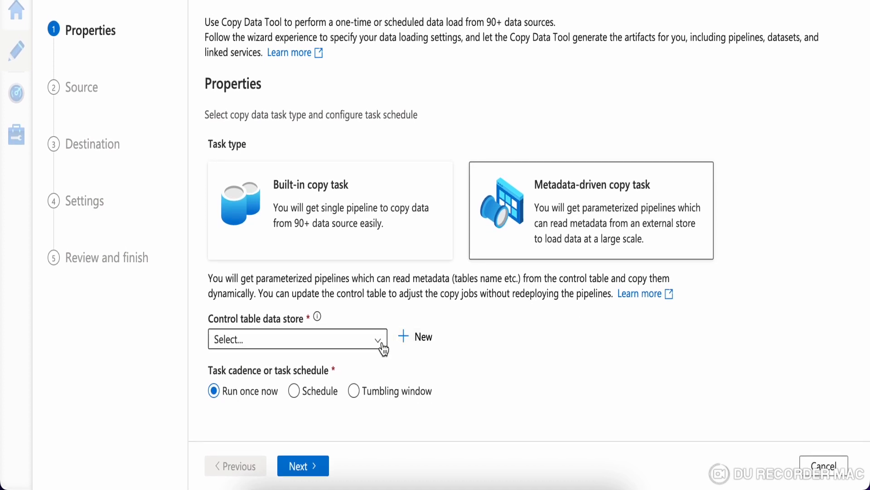
# Step: Start a new linked service for the control table data store, named ADF_SQL_MetaData, with type Azure SQL Database
pyautogui.click(382, 348)
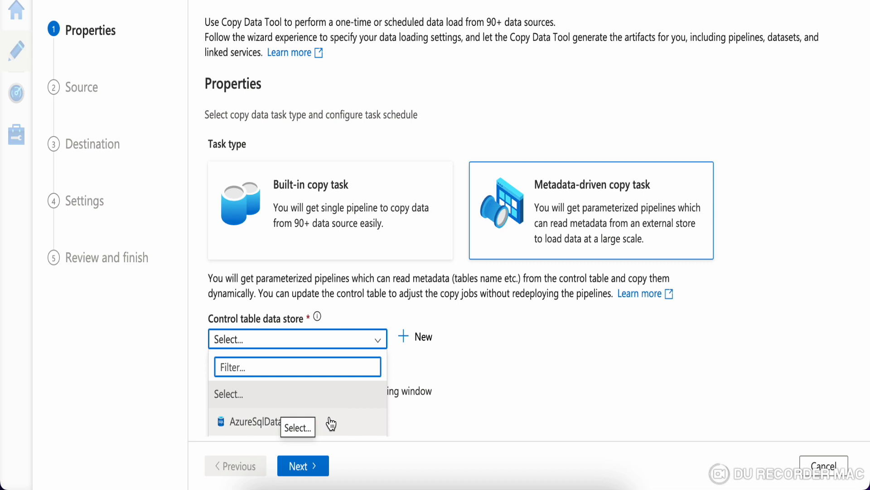
pyautogui.click(494, 382)
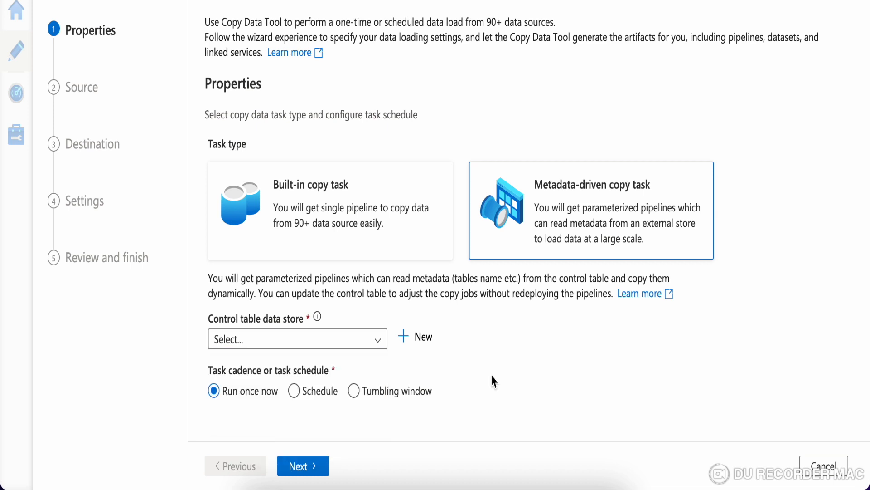
pyautogui.click(414, 337)
pyautogui.click(509, 102)
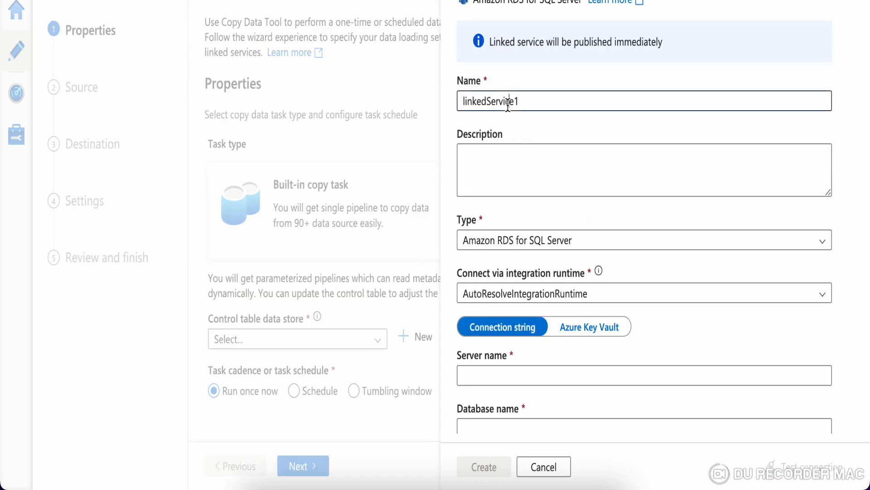
pyautogui.doubleClick(508, 102)
pyautogui.write('A')
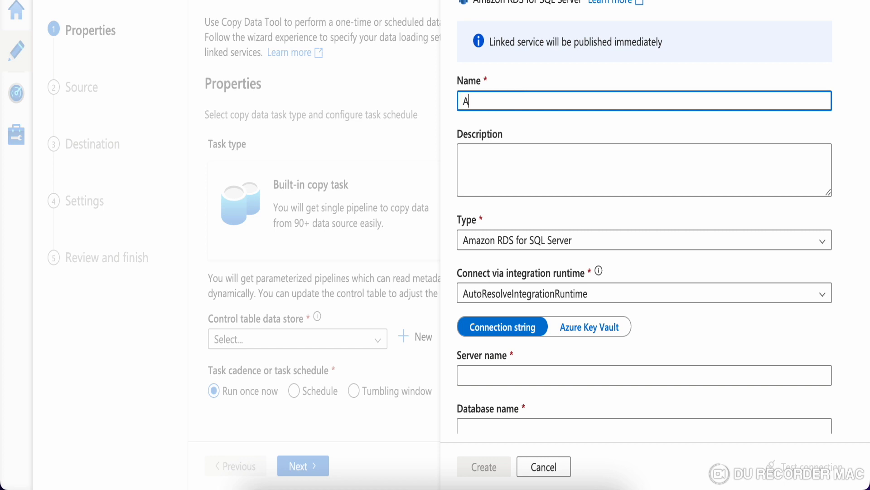
pyautogui.write('DF_SQL_MetaData')
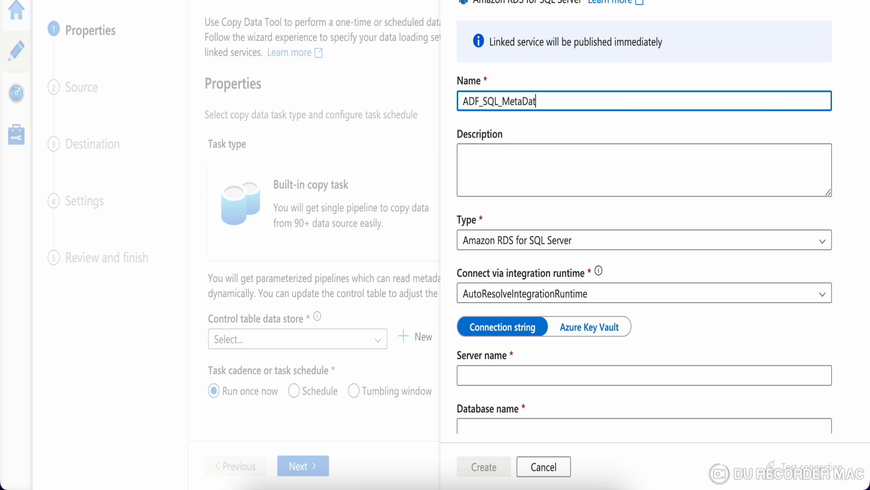
pyautogui.click(617, 247)
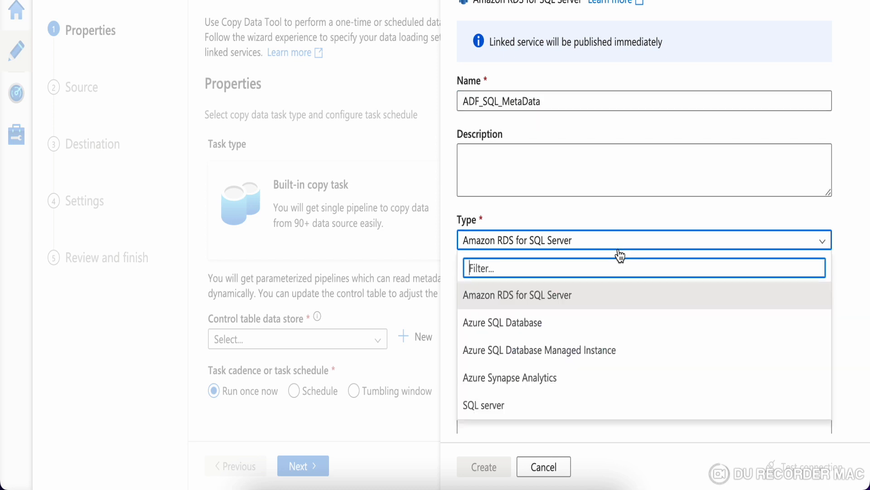
pyautogui.click(546, 324)
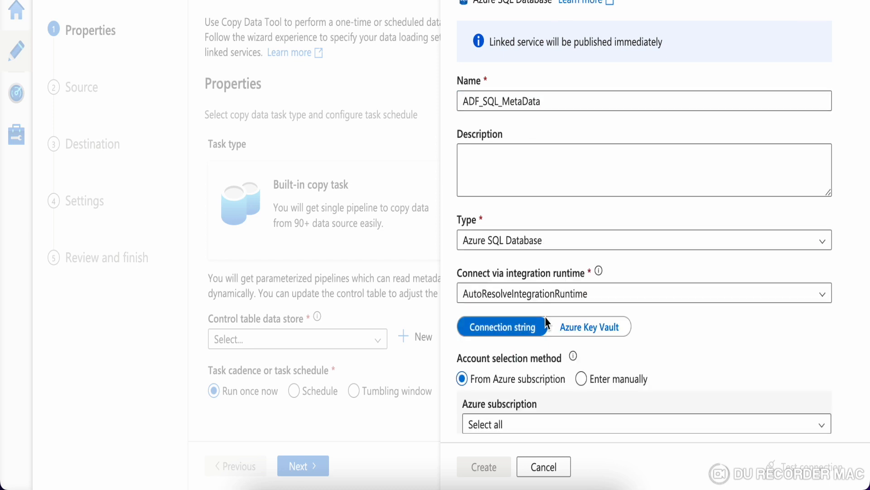
# Step: Point the linked service to the Pay-As-You-Go subscription, server sampl-sql-ash and database sql-ash
pyautogui.scroll(-6, 665, 330)
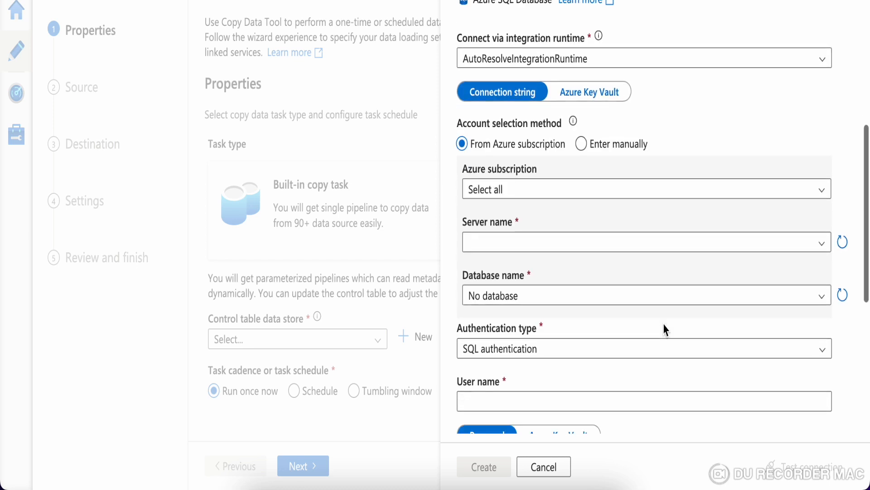
pyautogui.click(596, 173)
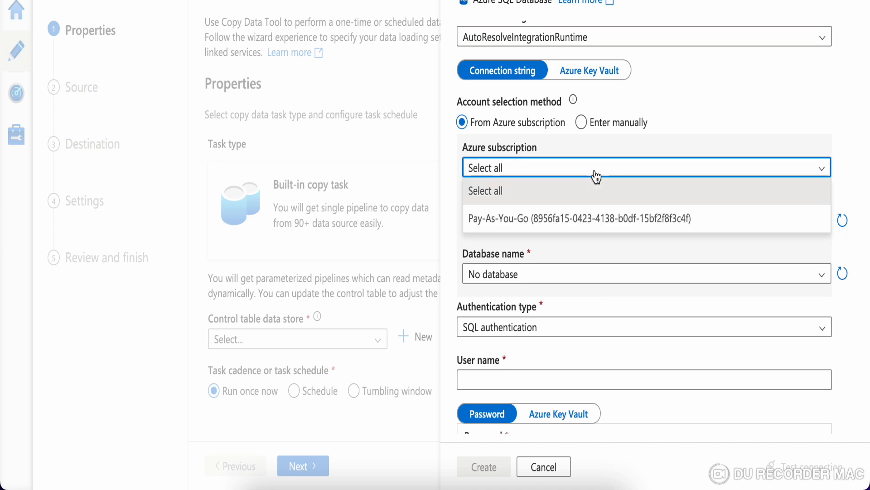
pyautogui.click(544, 220)
pyautogui.click(542, 225)
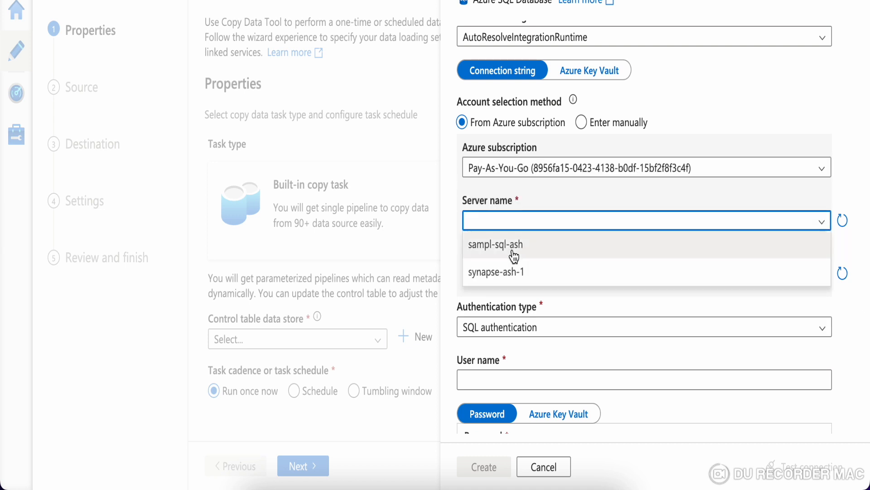
pyautogui.click(516, 245)
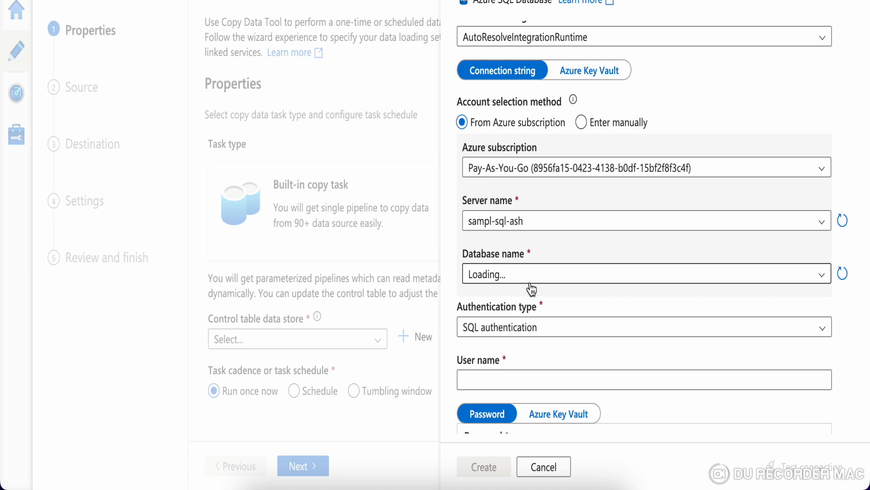
pyautogui.click(531, 279)
pyautogui.click(502, 325)
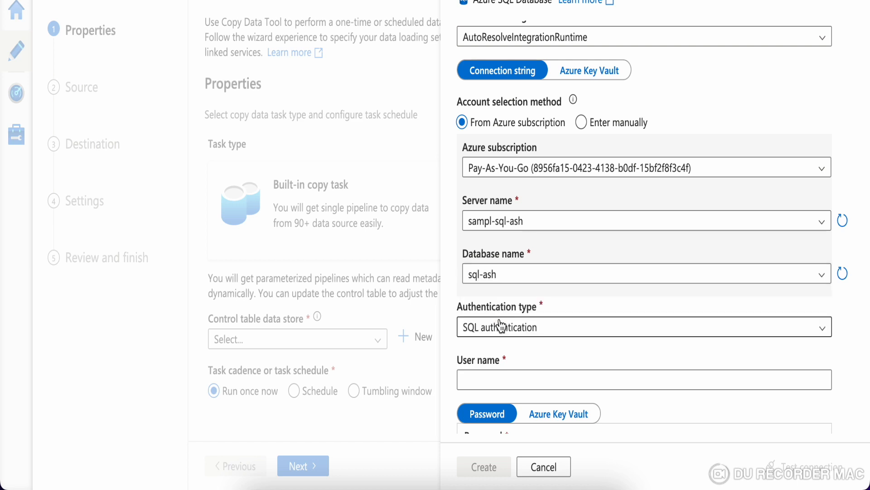
# Step: Enter the SQL authentication user name and account password for the linked service
pyautogui.scroll(-3, 526, 317)
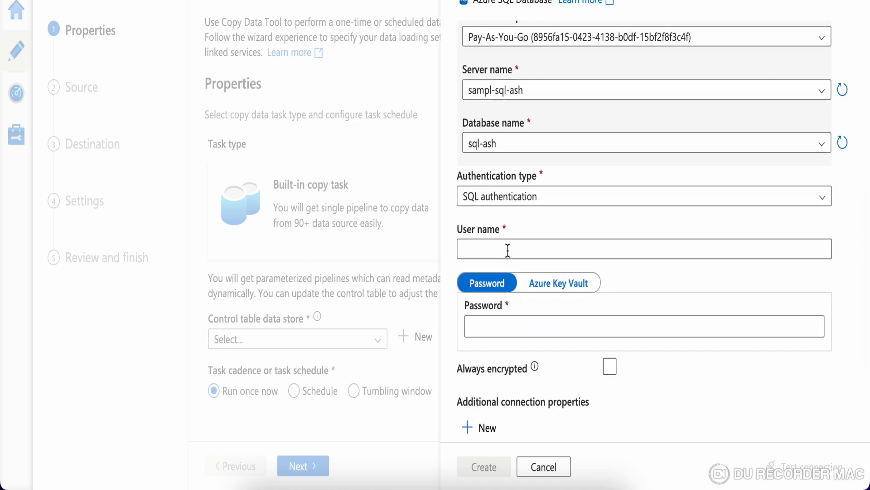
pyautogui.click(508, 249)
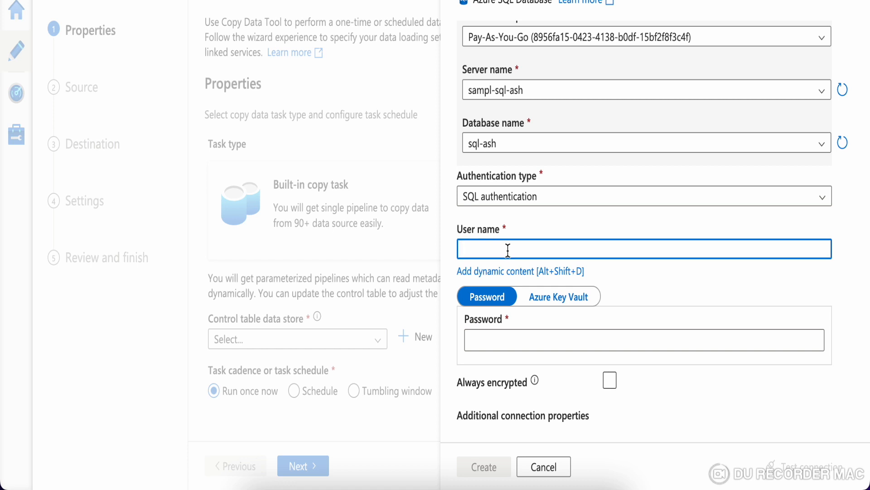
pyautogui.write('ash')
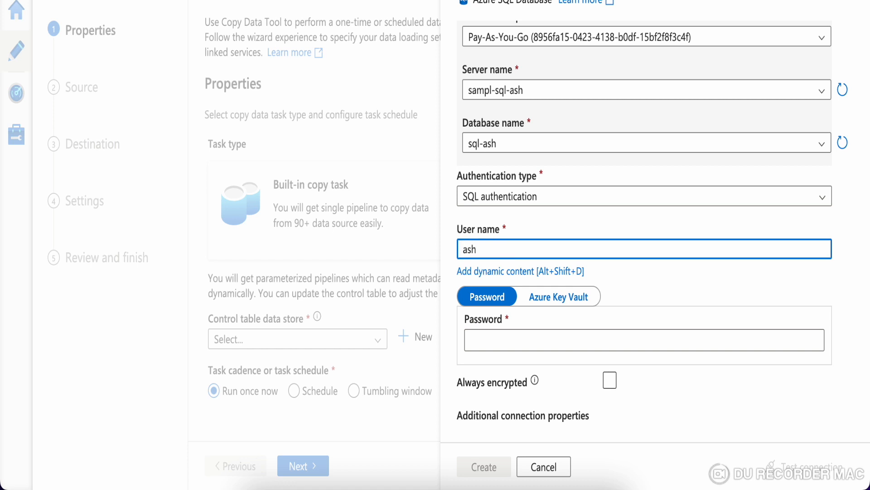
pyautogui.click(535, 339)
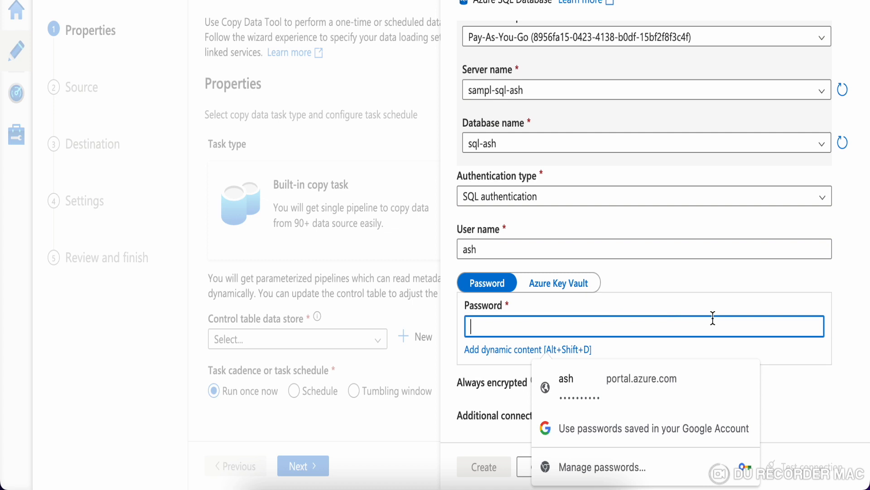
pyautogui.scroll(-3, 824, 366)
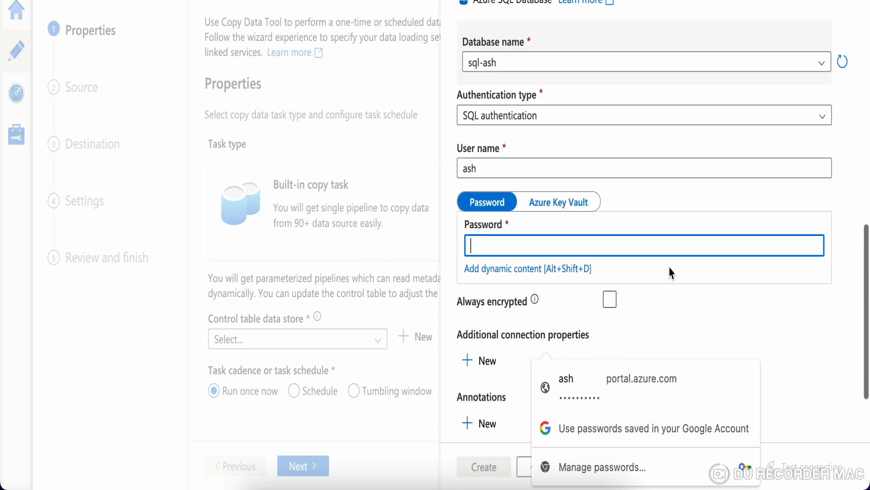
pyautogui.click(608, 243)
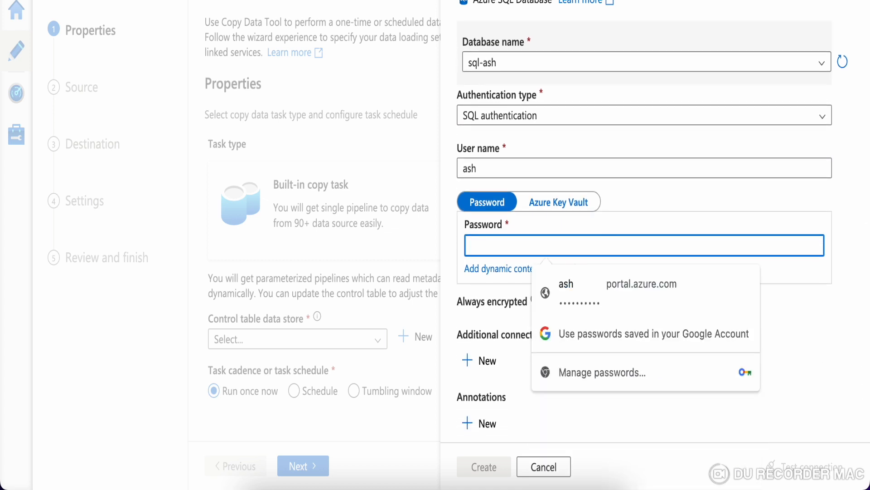
pyautogui.write('**********')
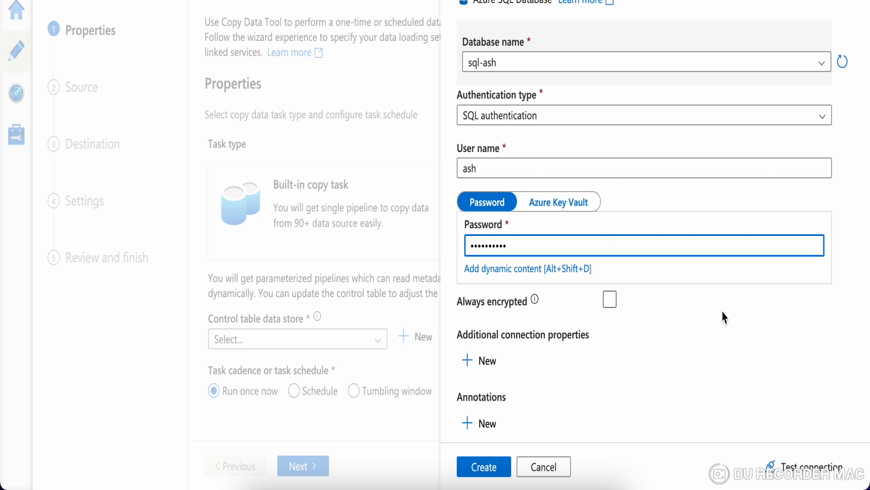
pyautogui.scroll(-2, 680, 344)
pyautogui.click(612, 237)
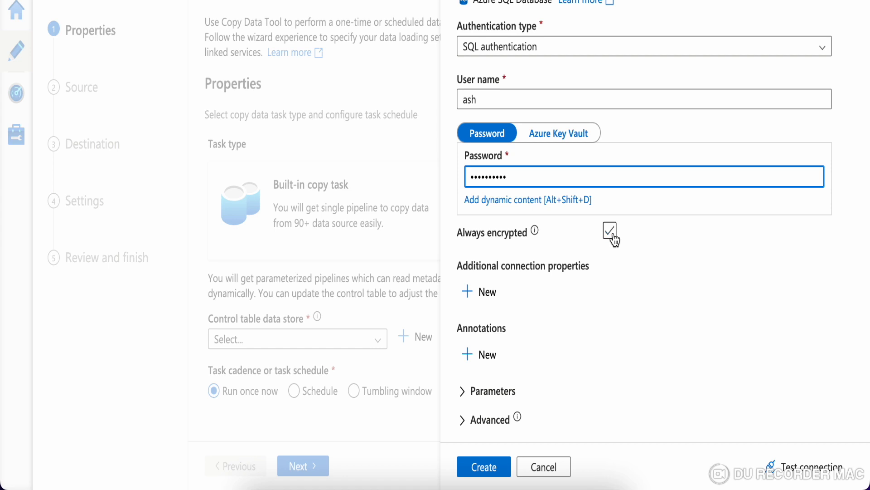
pyautogui.click(610, 218)
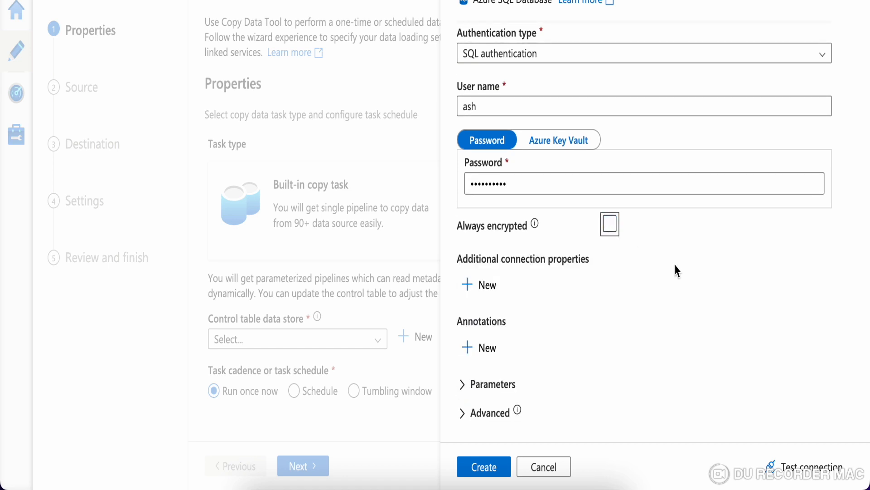
# Step: Test the linked service's connection and create the linked service
pyautogui.scroll(1, 675, 265)
pyautogui.scroll(-1, 675, 264)
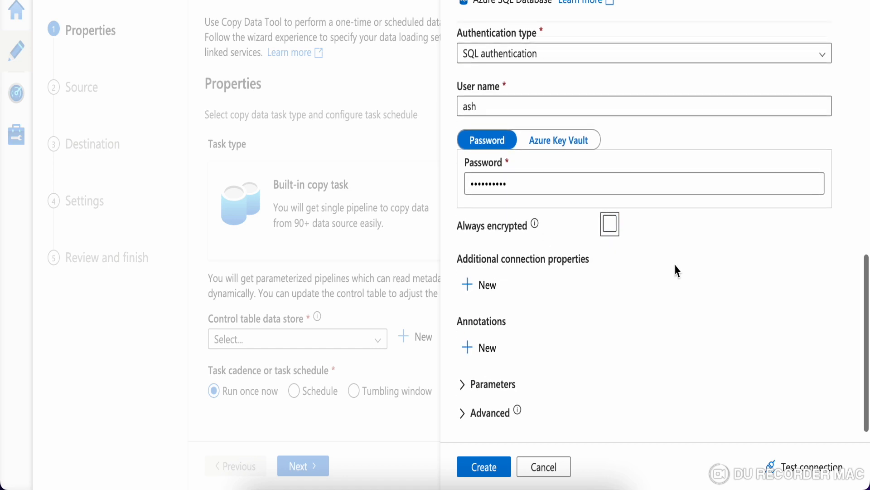
pyautogui.click(799, 467)
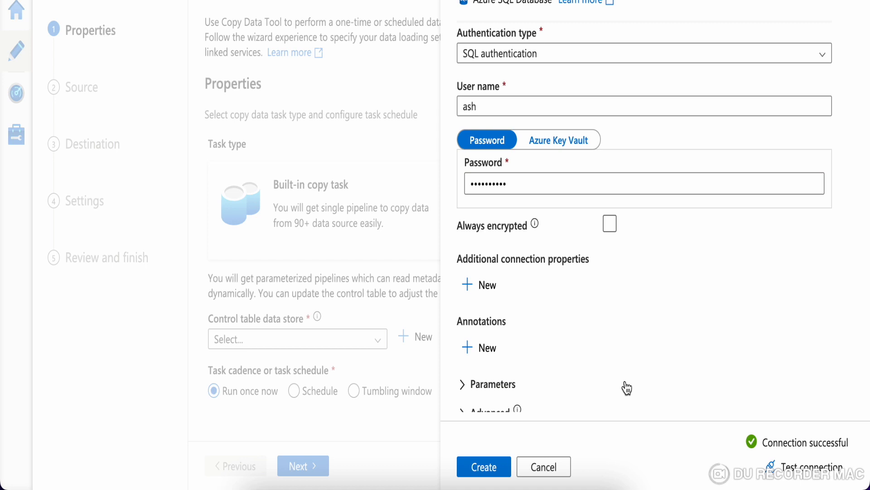
pyautogui.click(500, 470)
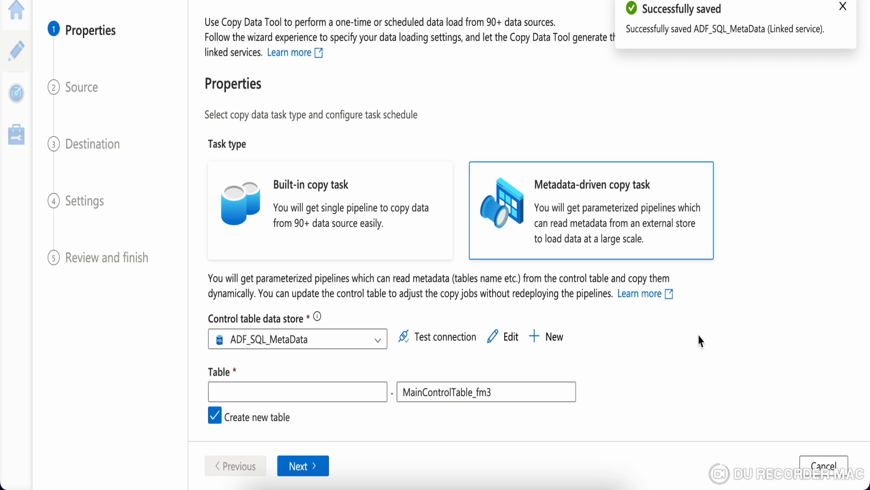
# Step: Name the new control table with schema control and table name Configuration
pyautogui.scroll(-2, 700, 341)
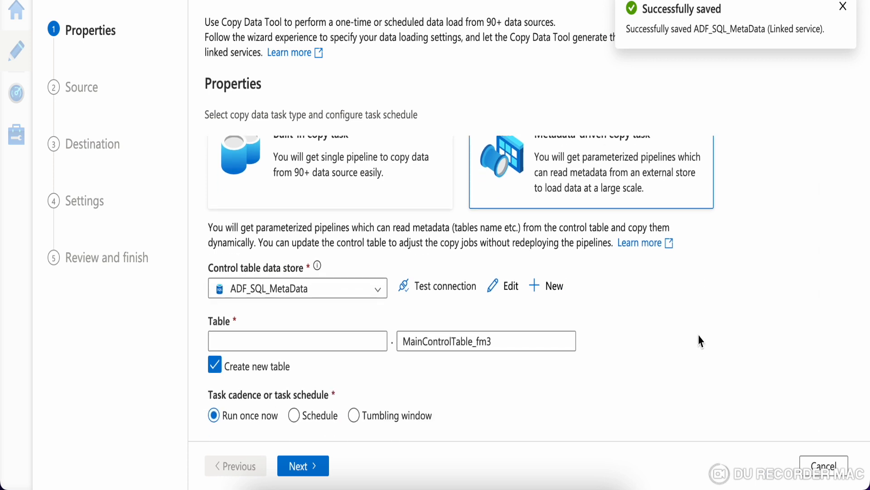
pyautogui.scroll(-1, 700, 341)
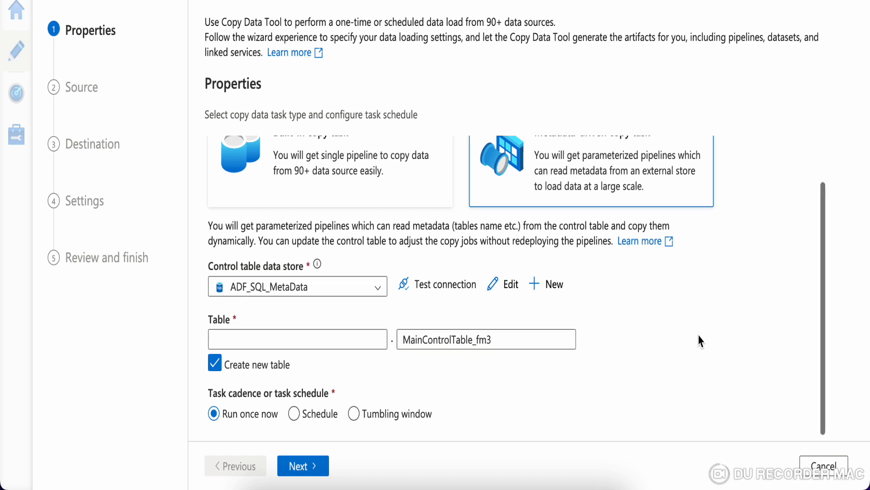
pyautogui.click(248, 347)
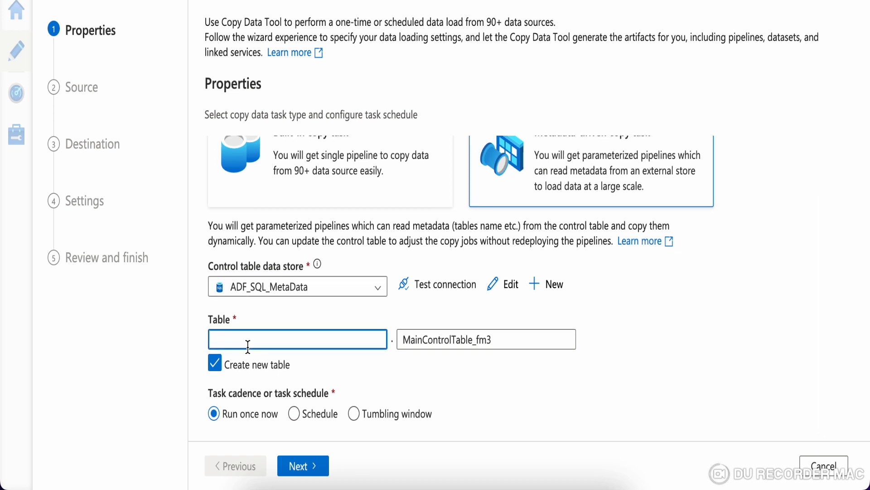
pyautogui.write('control')
pyautogui.moveTo(499, 341); pyautogui.dragTo(393, 349)
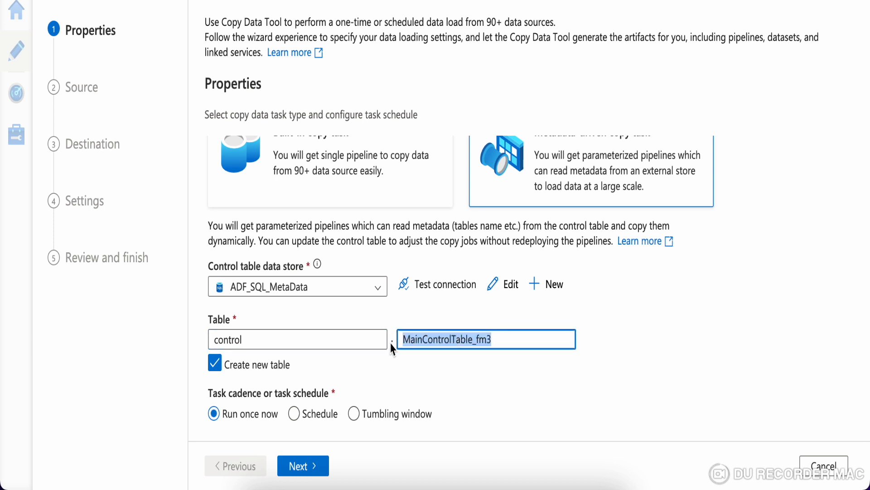
pyautogui.write('Configuration')
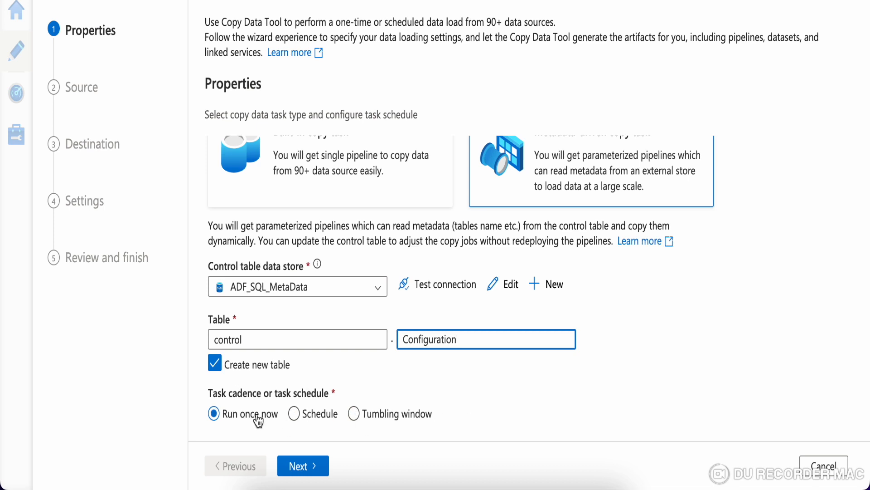
# Step: Set the task cadence to Schedule and proceed to the source data store settings
pyautogui.click(297, 420)
pyautogui.click(303, 414)
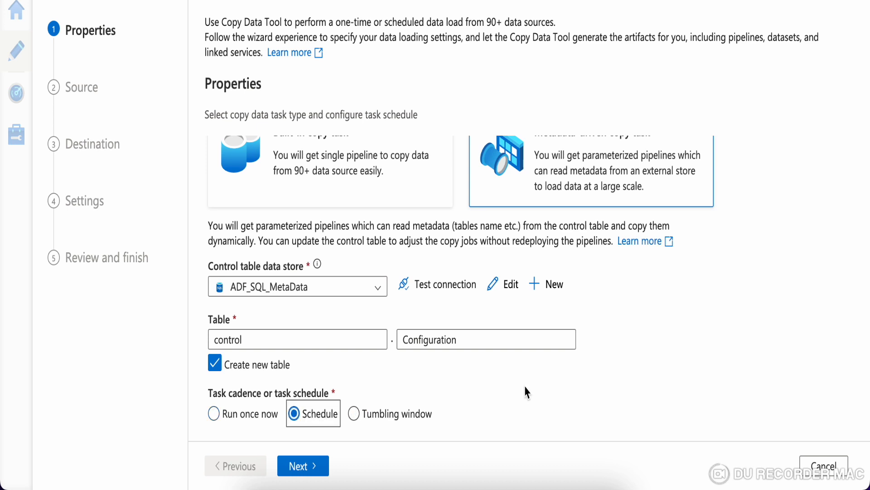
pyautogui.scroll(-2, 544, 392)
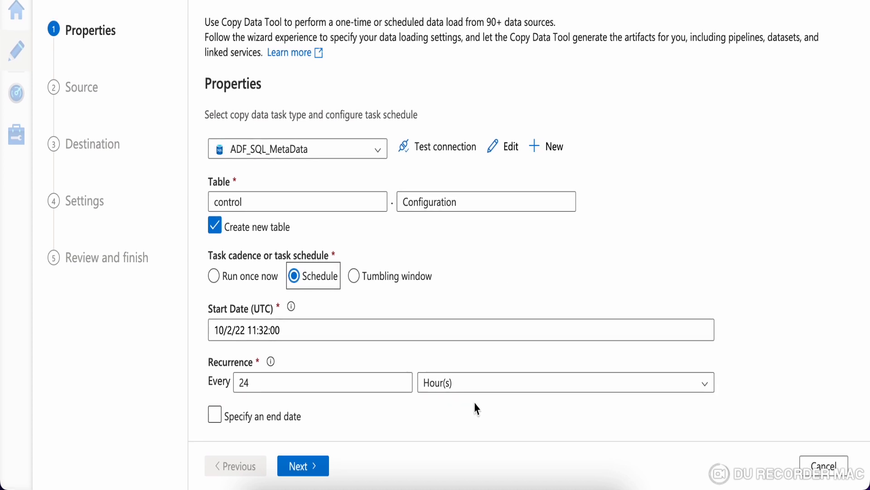
pyautogui.click(217, 418)
pyautogui.click(303, 466)
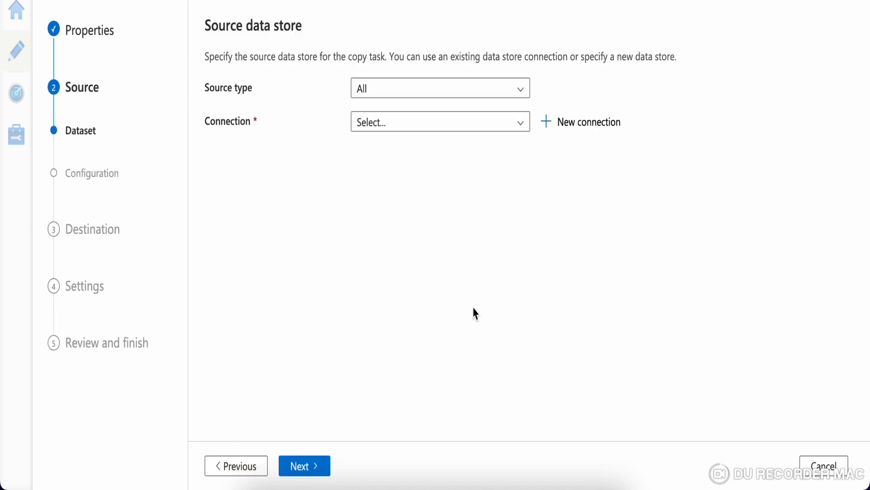
# Step: Set the source type to Azure SQL Database and choose the ADF_SQL_MetaData connection
pyautogui.click(417, 99)
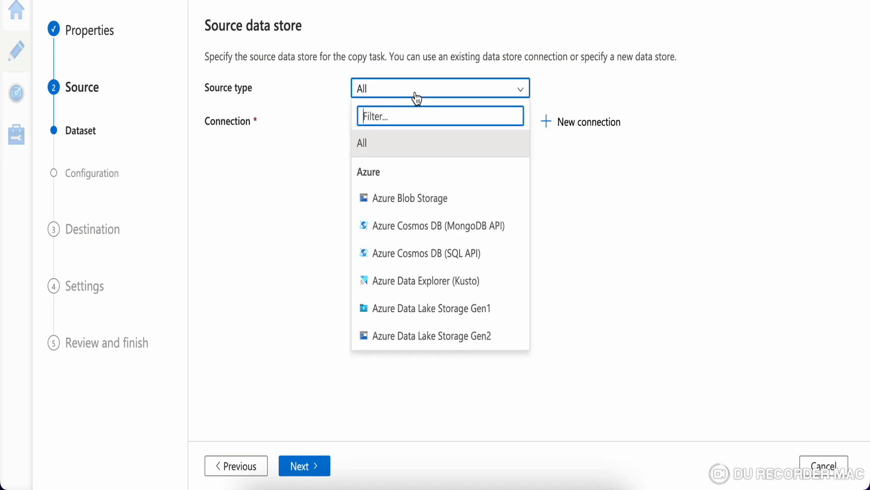
pyautogui.scroll(-5, 429, 215)
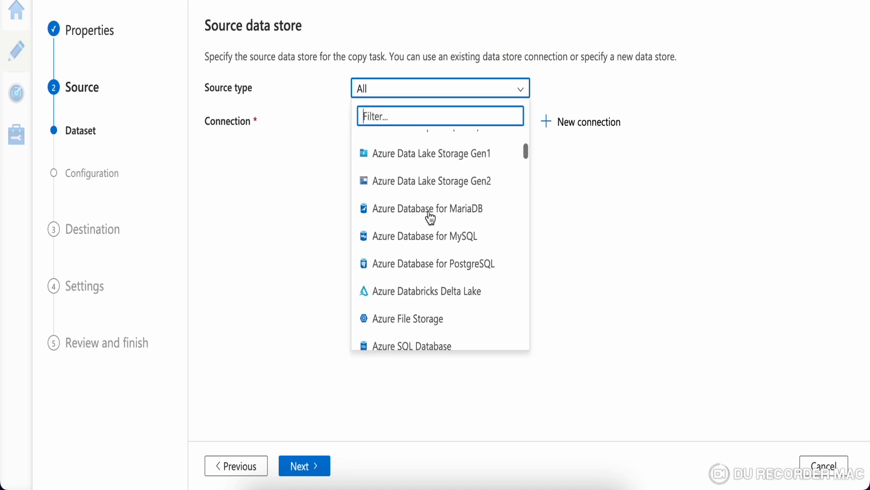
pyautogui.scroll(-7, 430, 218)
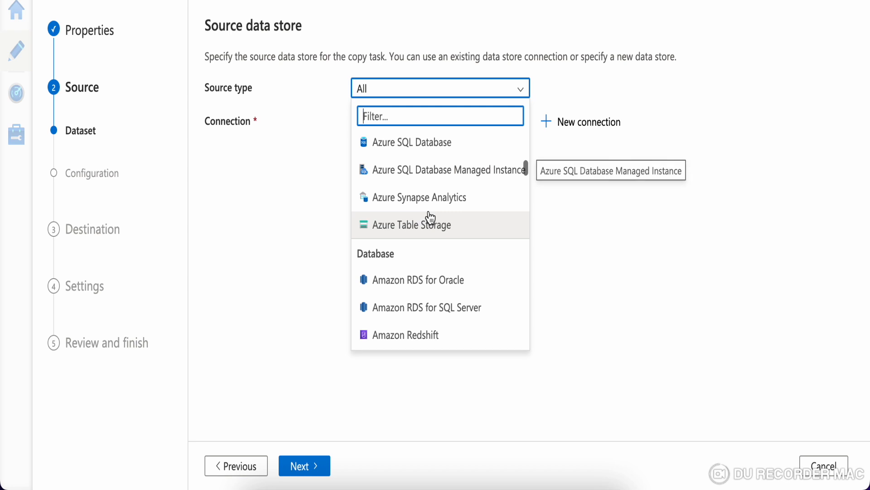
pyautogui.scroll(-1, 430, 219)
pyautogui.scroll(8, 431, 218)
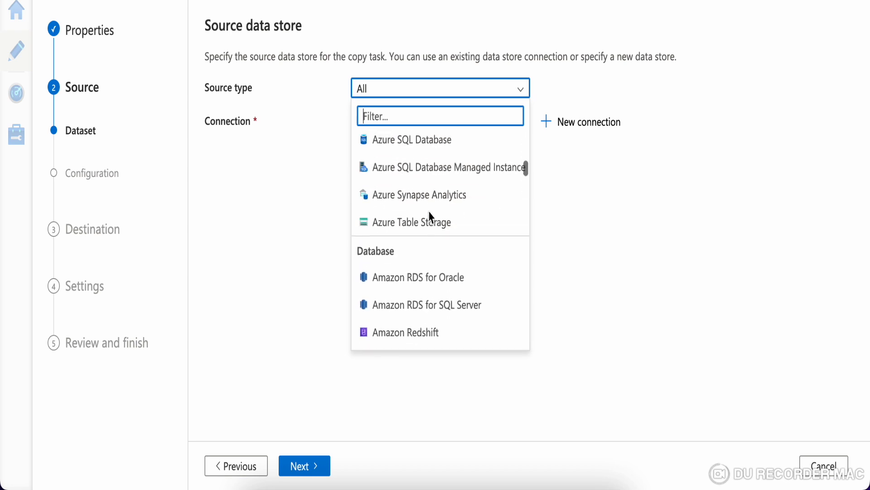
pyautogui.scroll(4, 431, 217)
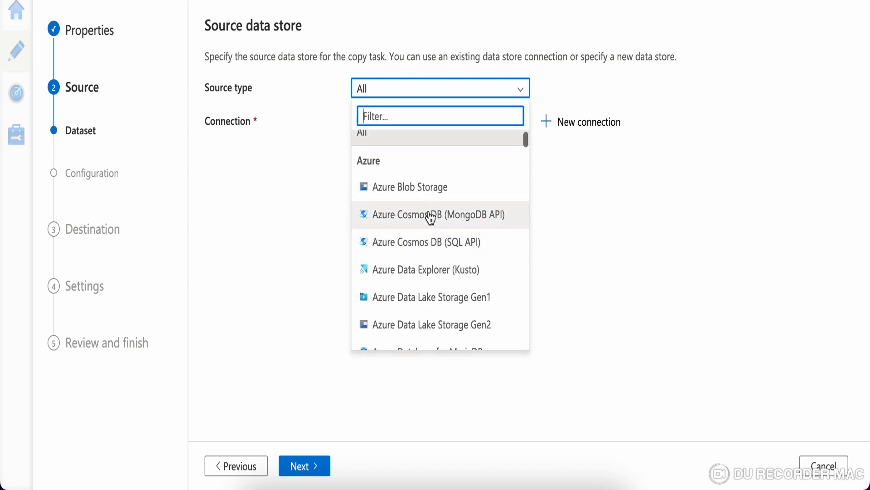
pyautogui.scroll(-5, 431, 219)
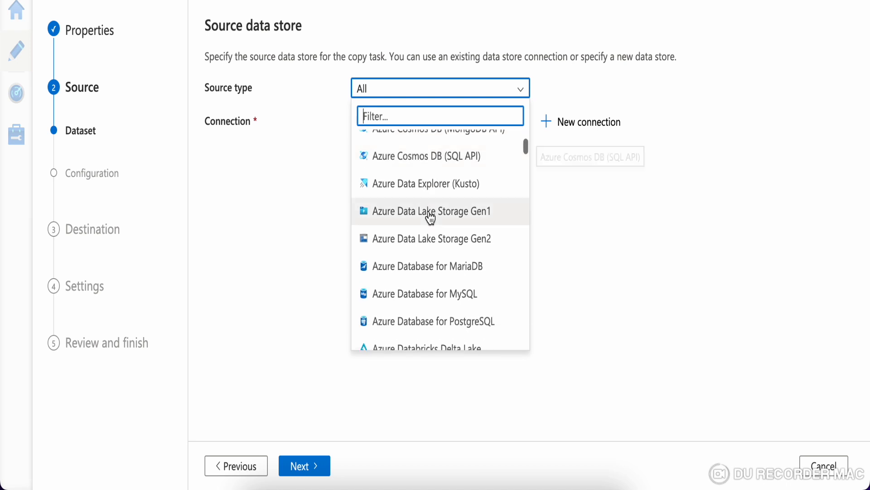
pyautogui.scroll(-3, 431, 218)
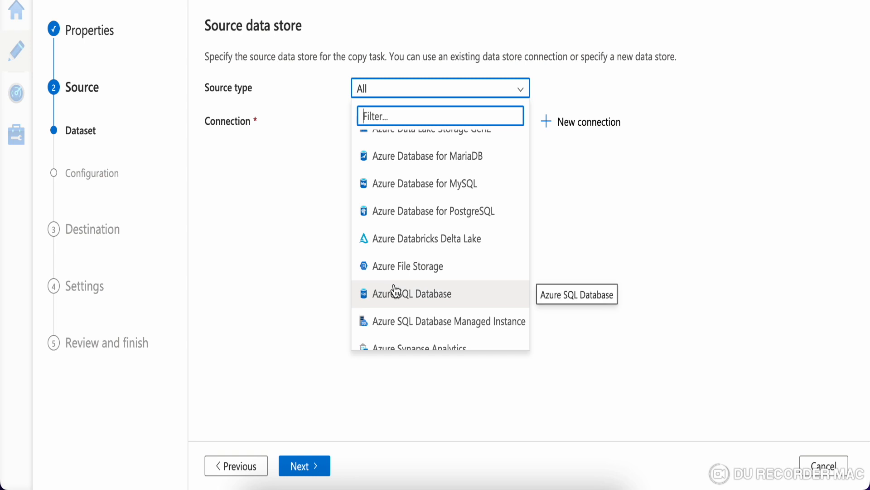
pyautogui.click(420, 297)
pyautogui.click(460, 123)
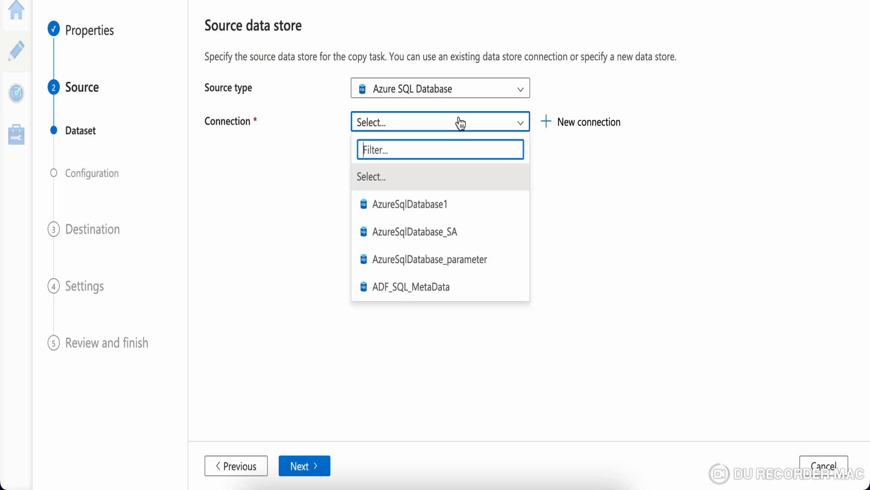
pyautogui.click(428, 296)
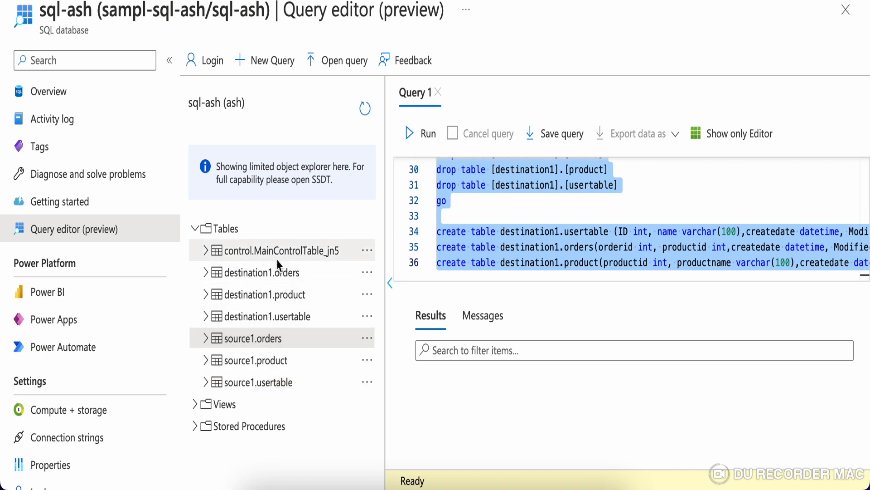
# Step: Switch to the Azure portal query editor, refresh the sql-ash object list and expand its tables
pyautogui.click(367, 252)
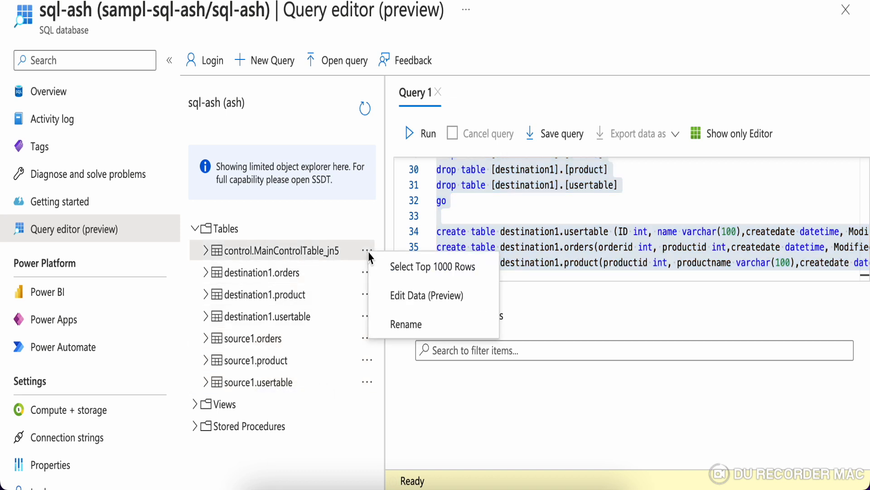
pyautogui.click(367, 252)
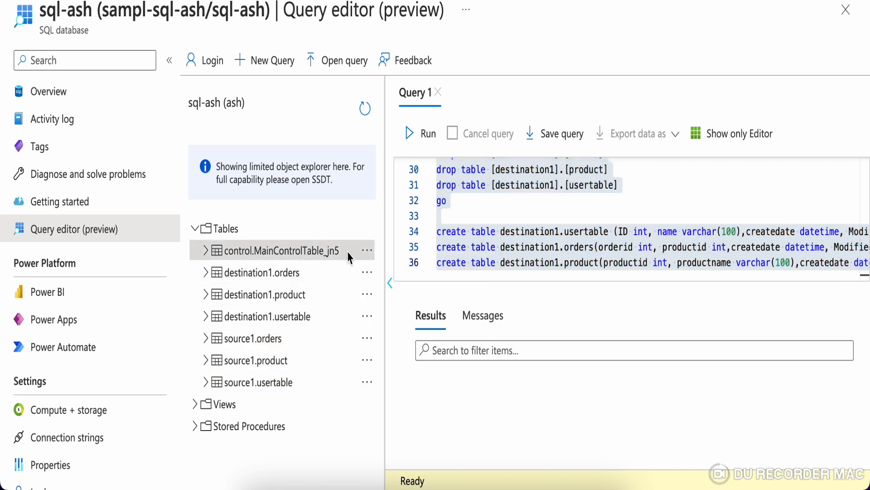
pyautogui.click(366, 110)
pyautogui.click(195, 229)
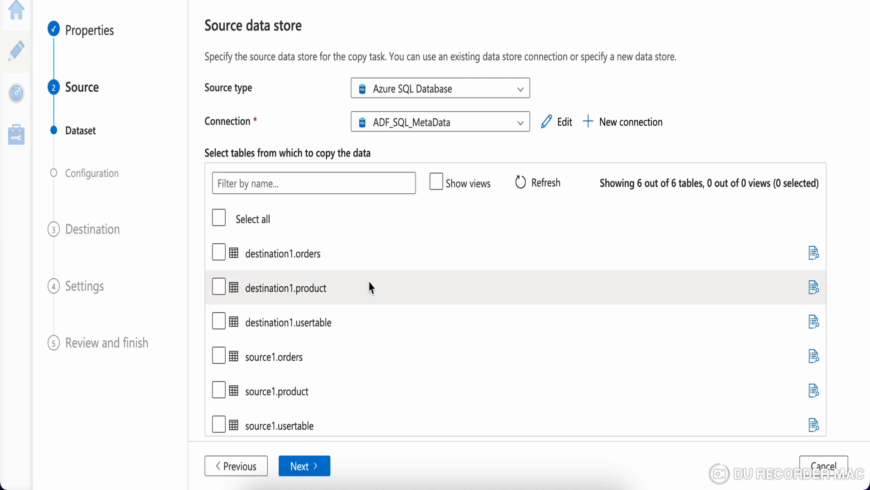
# Step: Select source1.orders, source1.product and source1.usertable as the tables to copy in the copy task, and proceed to the loading behavior
pyautogui.scroll(-1, 371, 287)
pyautogui.click(220, 349)
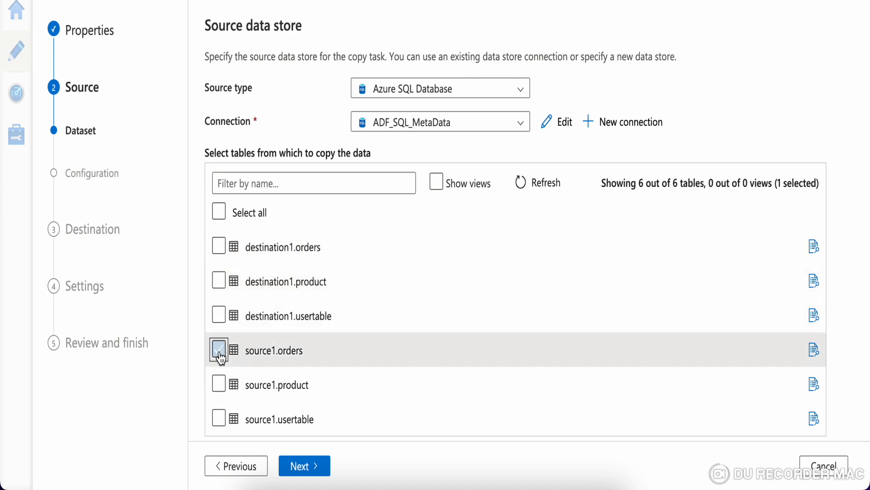
pyautogui.click(220, 385)
pyautogui.click(220, 420)
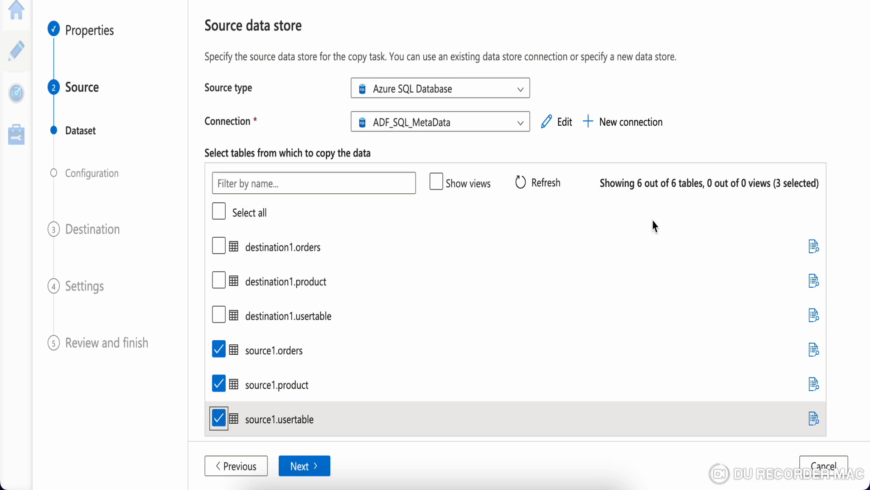
pyautogui.click(323, 467)
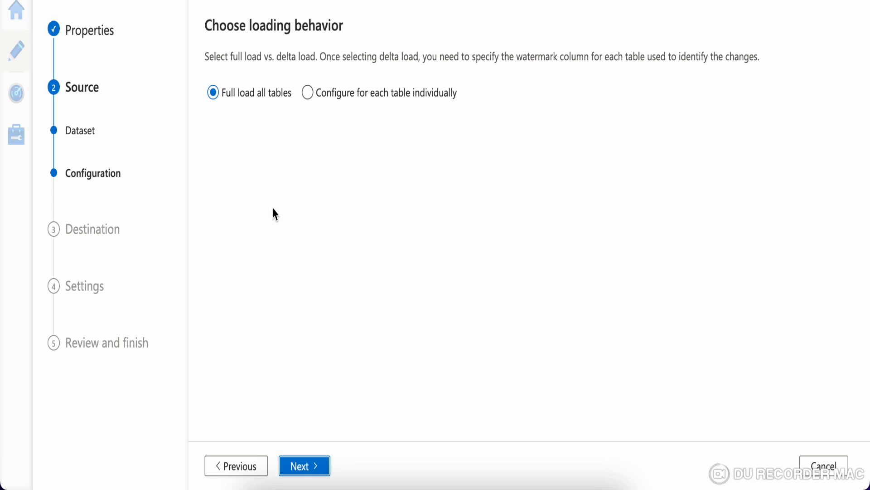
# Step: Choose individual configuration for each table and set source1.orders to delta load with ModifiedDate as the watermark column
pyautogui.click(317, 93)
pyautogui.click(307, 93)
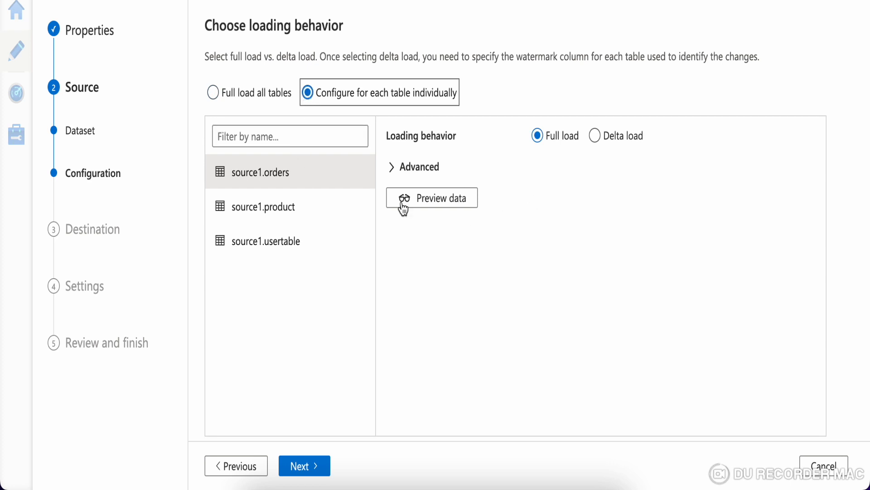
pyautogui.click(596, 136)
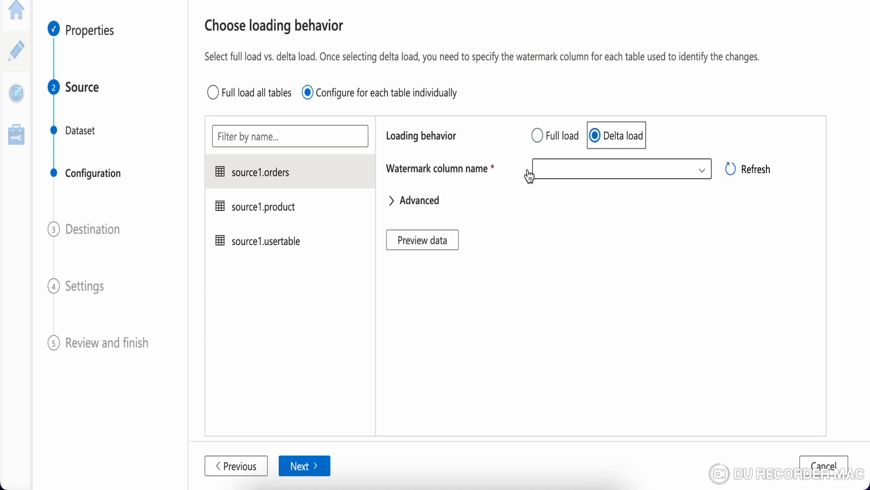
pyautogui.click(604, 174)
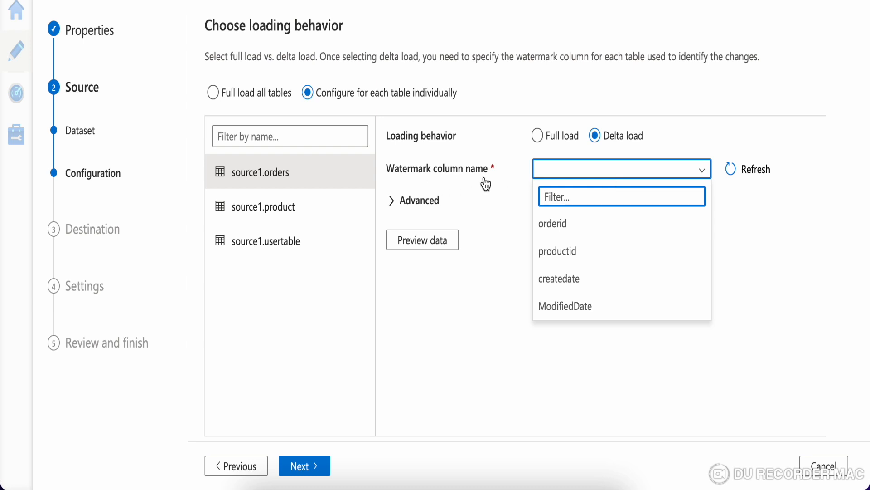
pyautogui.click(569, 307)
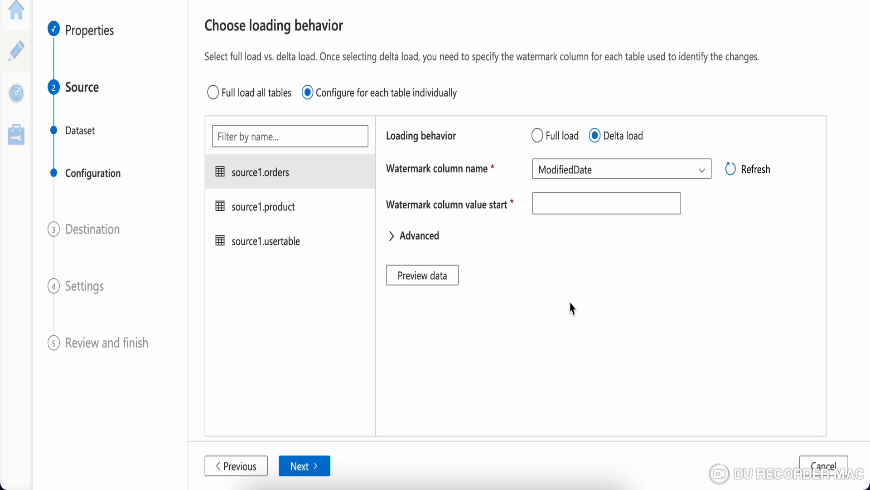
# Step: Set the watermark start value of source1.orders to 10/1/22 00:00:00 and view its advanced settings
pyautogui.click(552, 206)
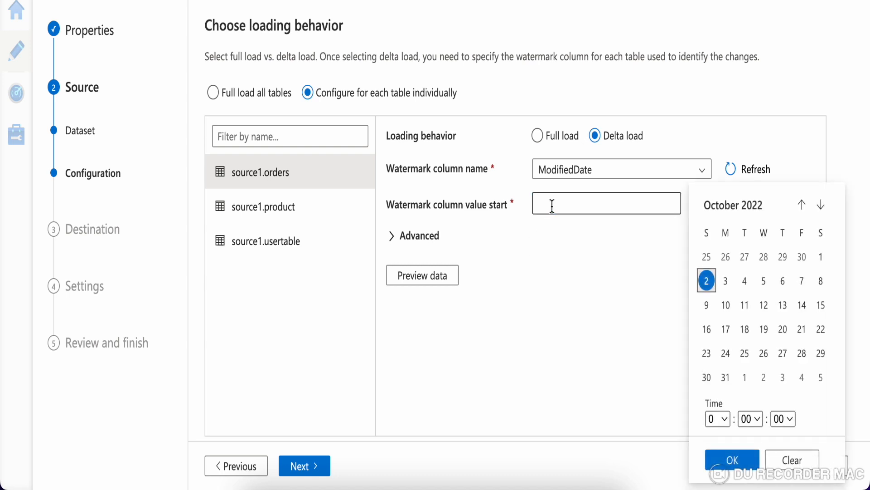
pyautogui.click(819, 260)
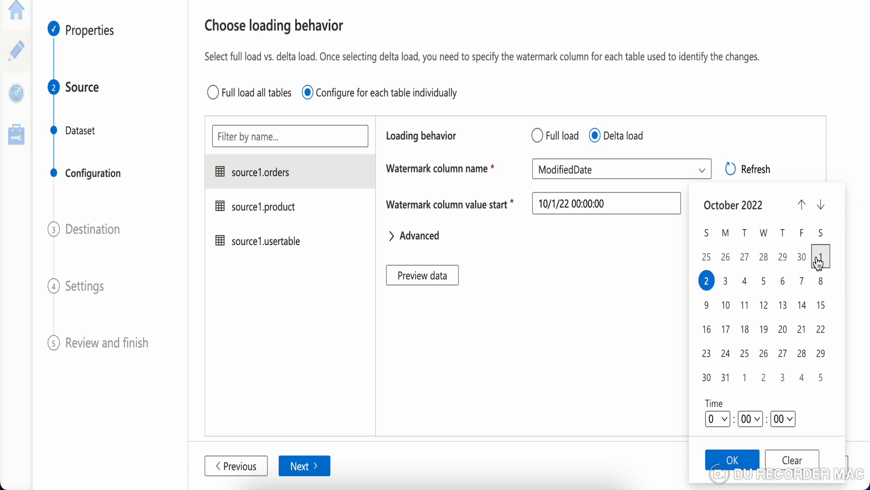
pyautogui.click(395, 244)
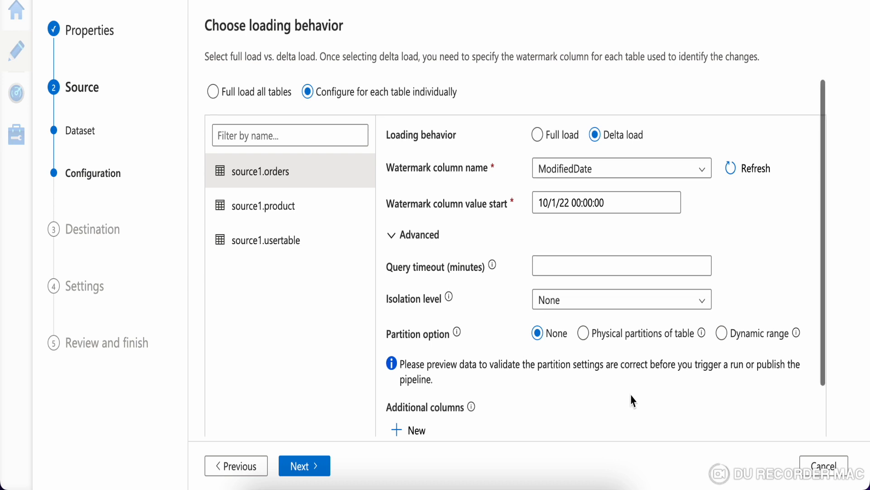
pyautogui.scroll(-2, 632, 399)
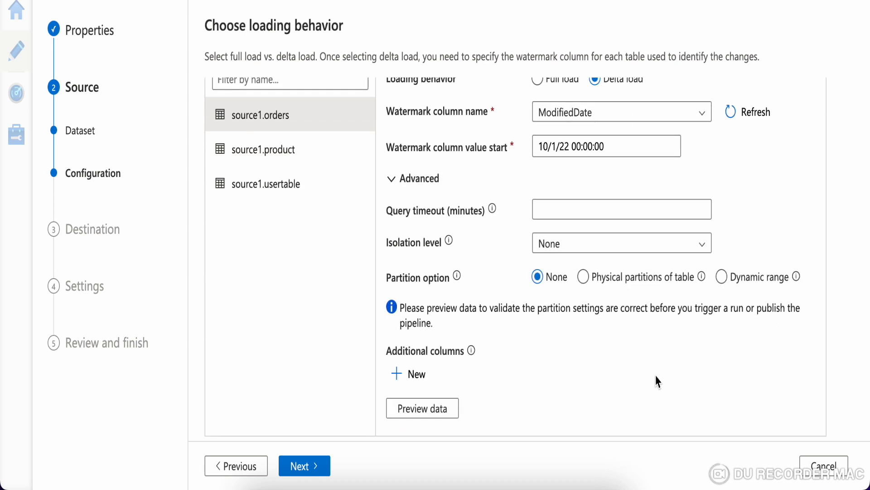
# Step: Set source1.product to delta load with watermark column ModifiedDate and start value 10/1/22 00:00:00
pyautogui.click(273, 153)
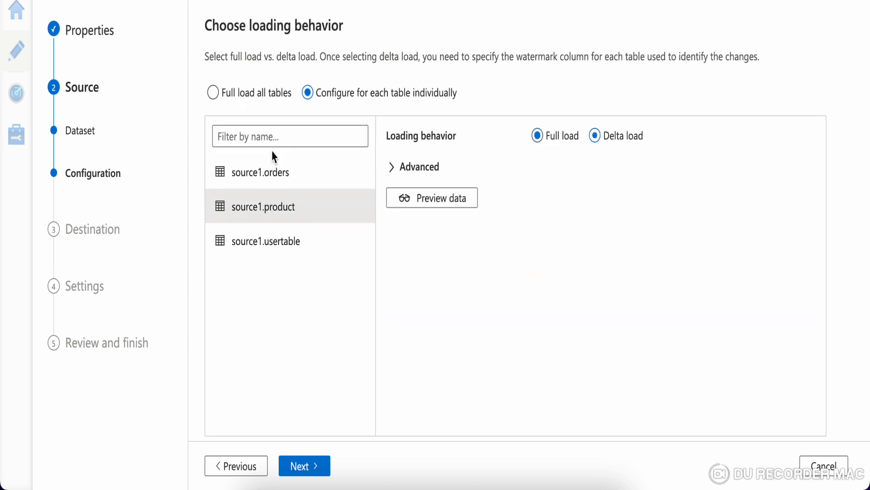
pyautogui.click(596, 146)
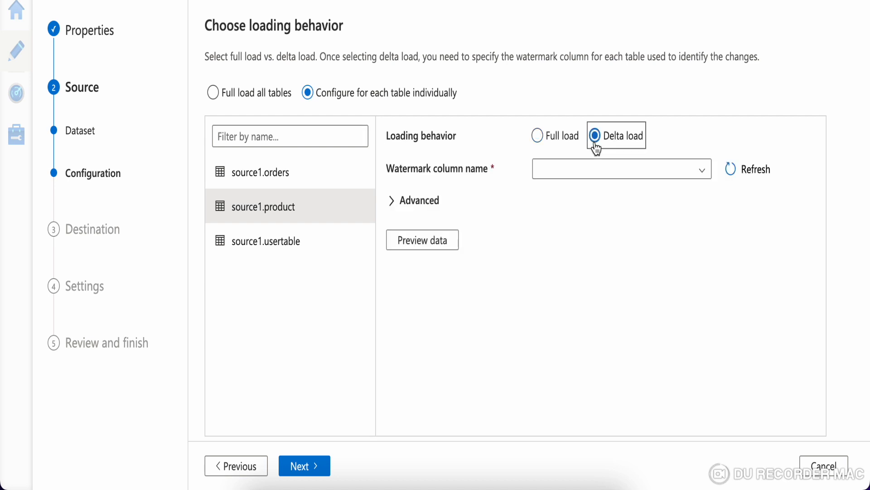
pyautogui.click(608, 175)
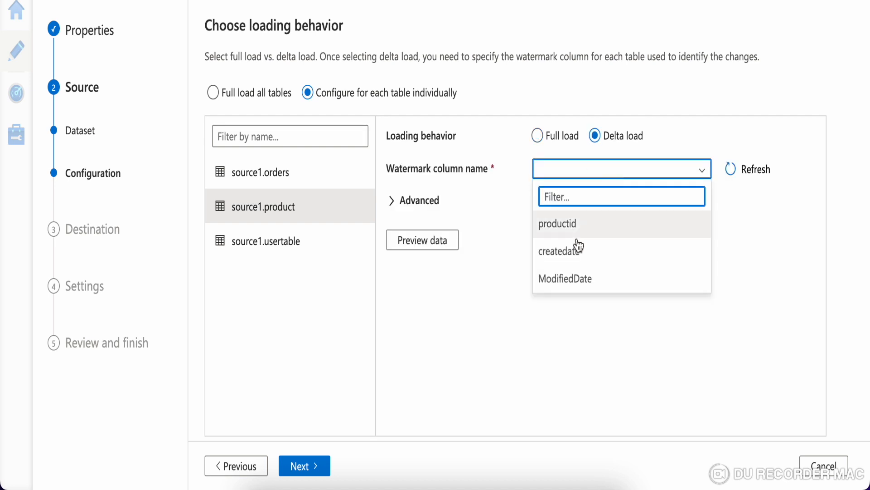
pyautogui.click(554, 279)
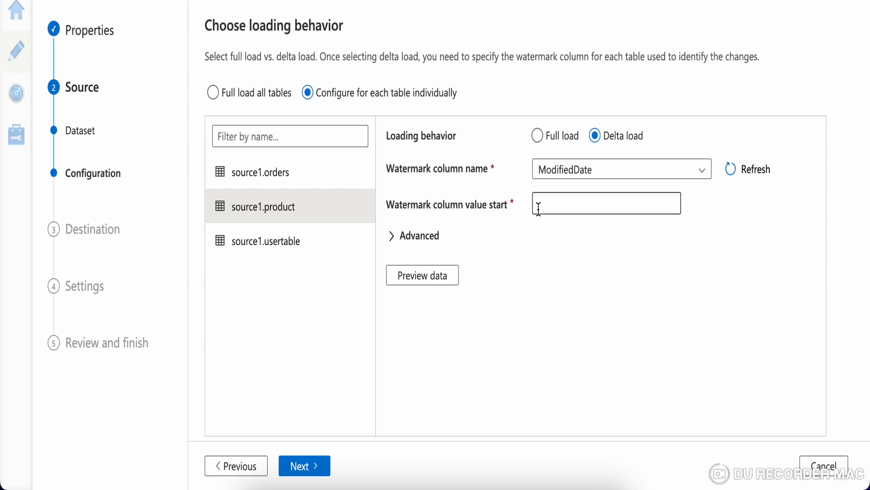
pyautogui.click(538, 206)
pyautogui.click(823, 264)
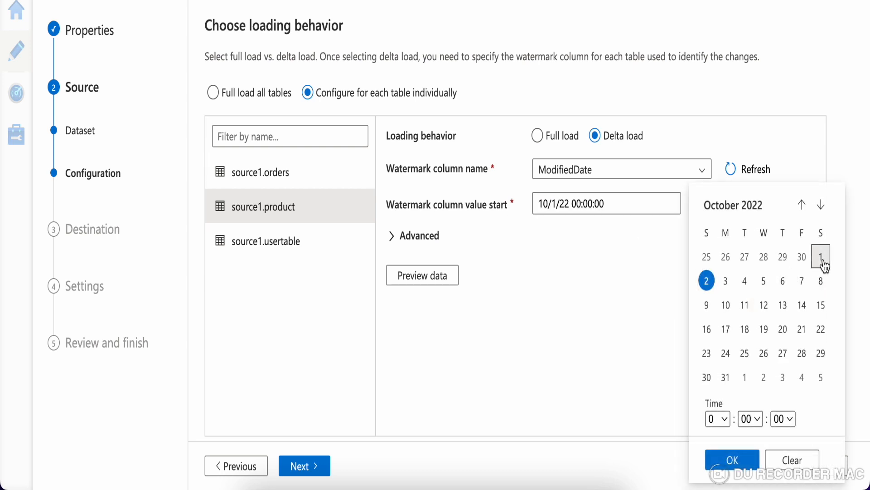
pyautogui.click(731, 460)
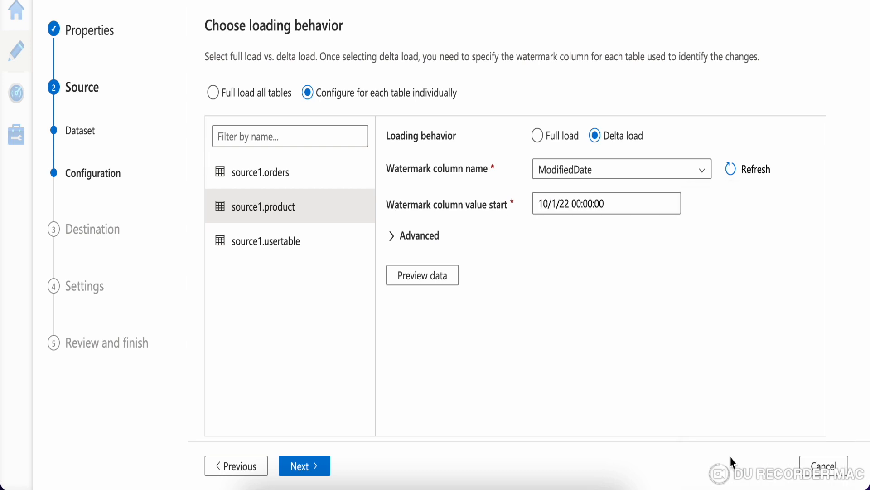
# Step: Set source1.usertable to delta load with watermark column ModifiedDate starting at 10/1/22 00:00:00, and proceed to the destination data store settings
pyautogui.click(306, 243)
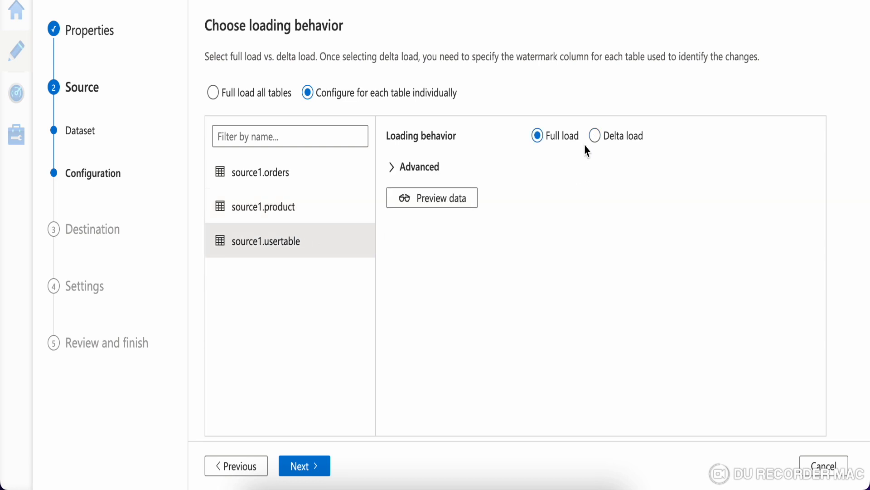
pyautogui.click(595, 136)
pyautogui.click(552, 178)
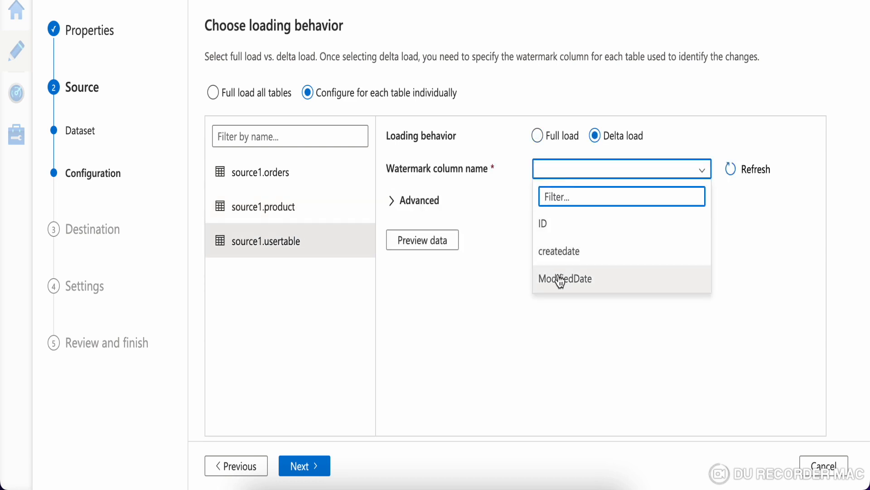
pyautogui.click(561, 282)
pyautogui.click(552, 205)
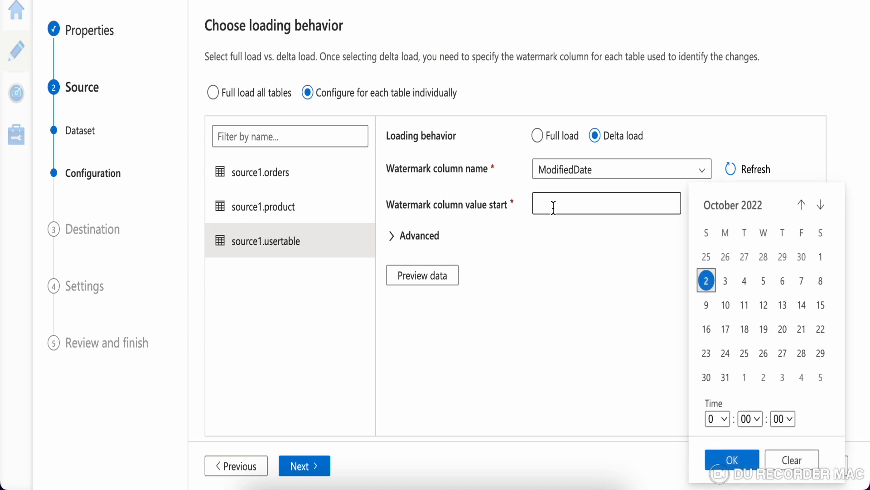
pyautogui.click(821, 256)
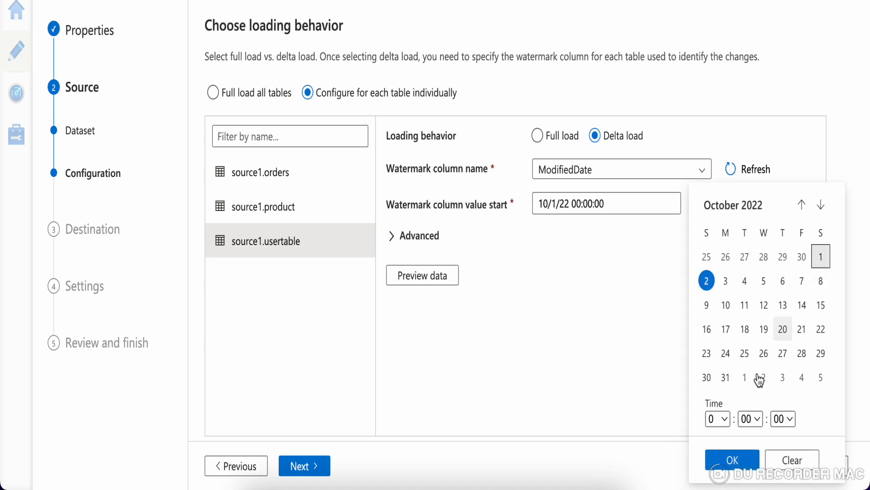
pyautogui.click(734, 459)
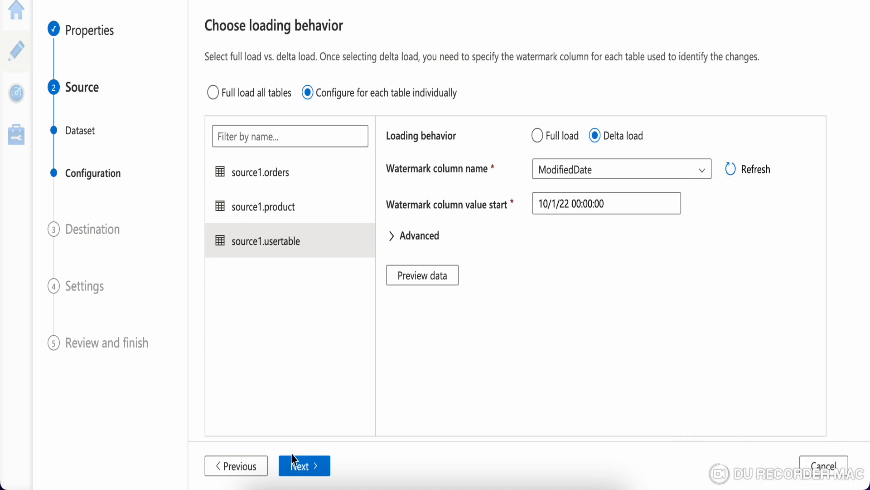
pyautogui.click(306, 469)
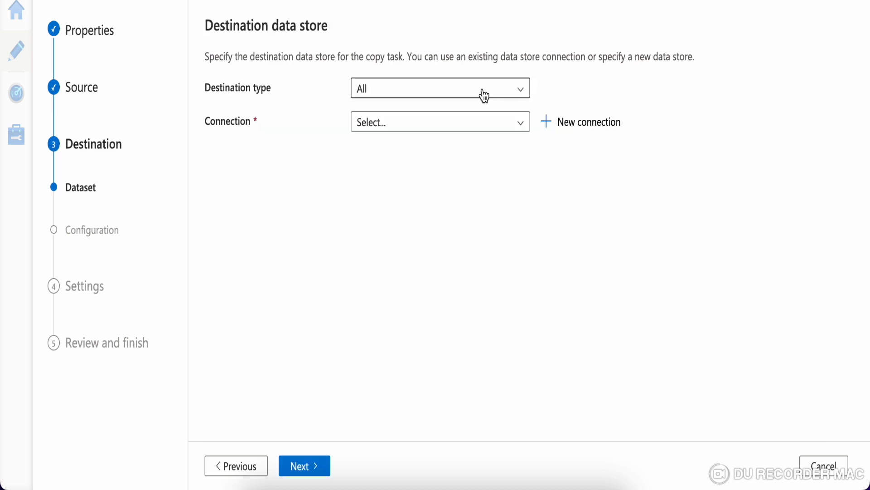
# Step: Set the destination type to Azure SQL Database and use the ADF_SQL_MetaData connection
pyautogui.click(484, 95)
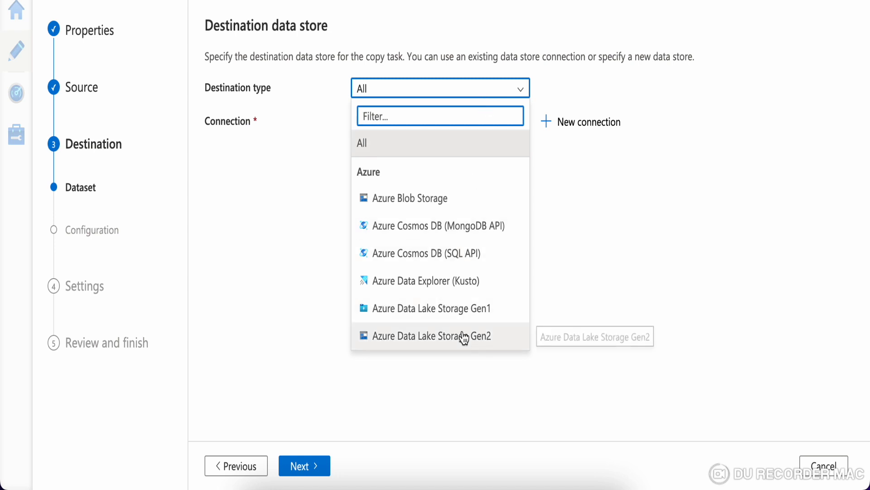
pyautogui.scroll(-5, 462, 298)
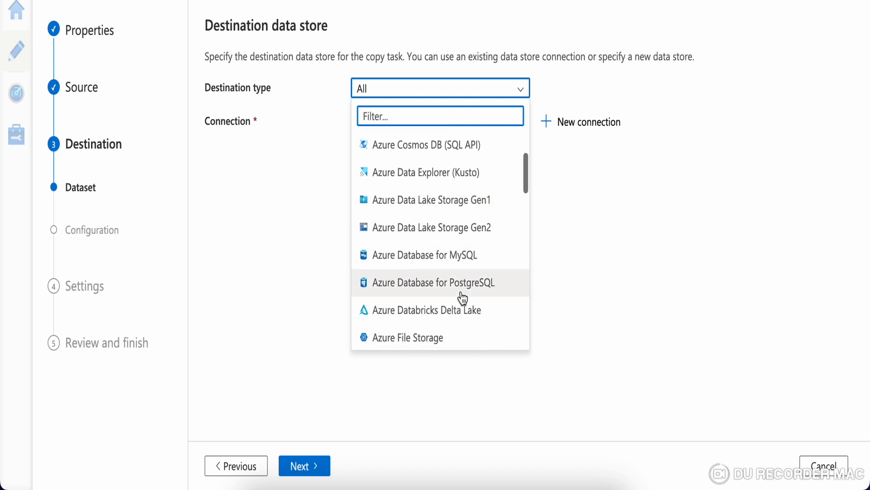
pyautogui.scroll(-3, 460, 296)
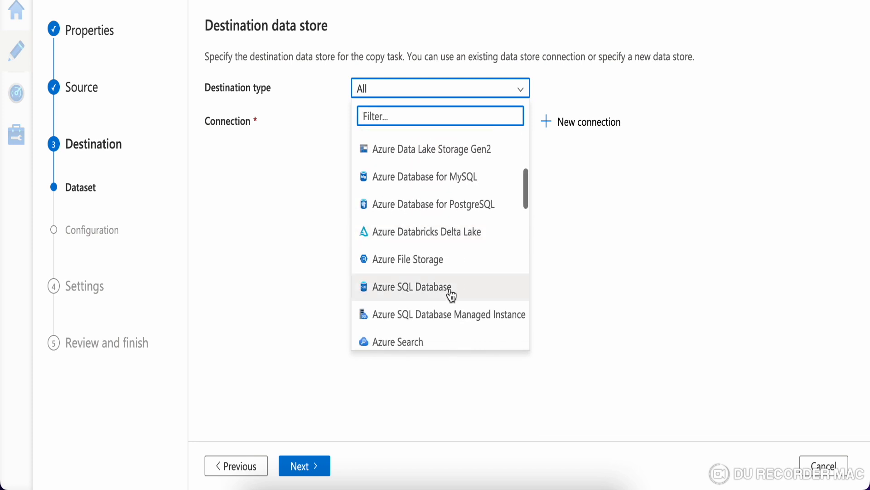
pyautogui.click(433, 292)
pyautogui.click(472, 128)
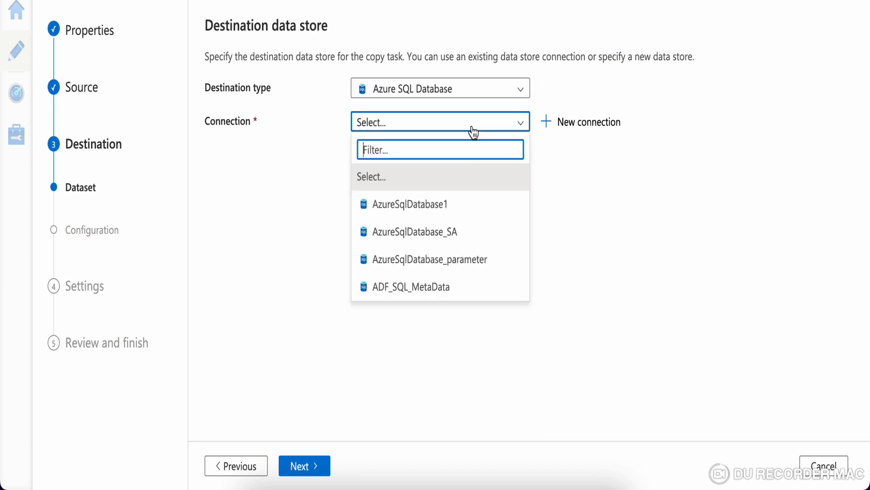
pyautogui.click(428, 288)
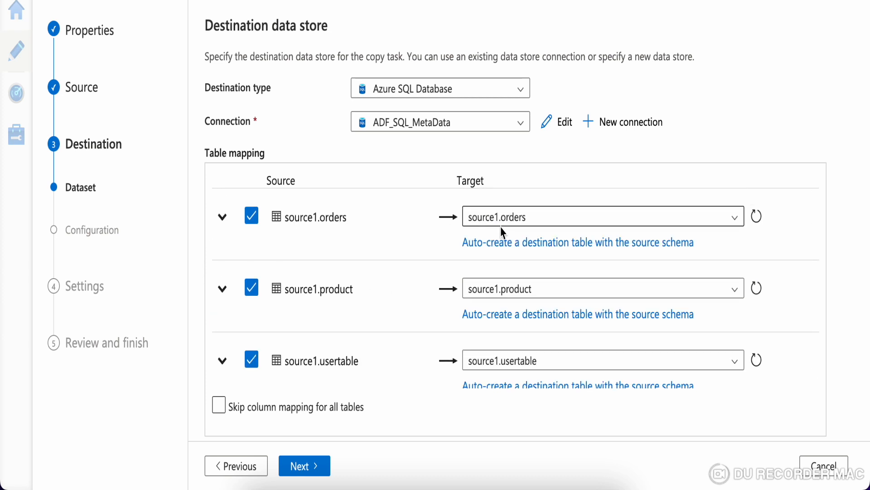
# Step: Map source1.orders to destination1.orders, source1.product to destination1.product, and source1.usertable to destination1.usertable
pyautogui.click(542, 226)
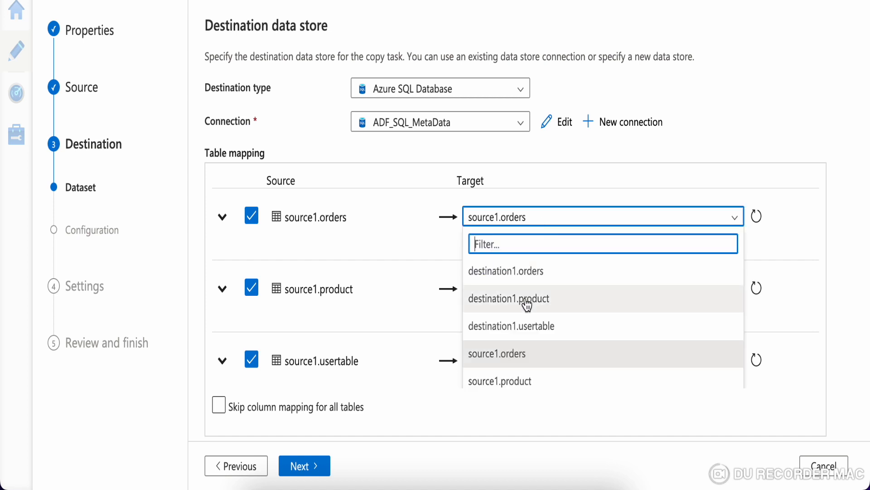
pyautogui.click(542, 276)
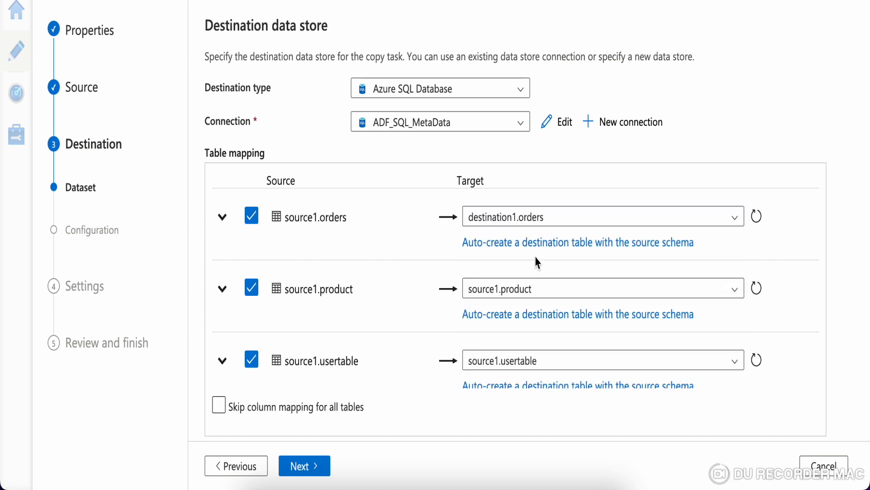
pyautogui.click(550, 295)
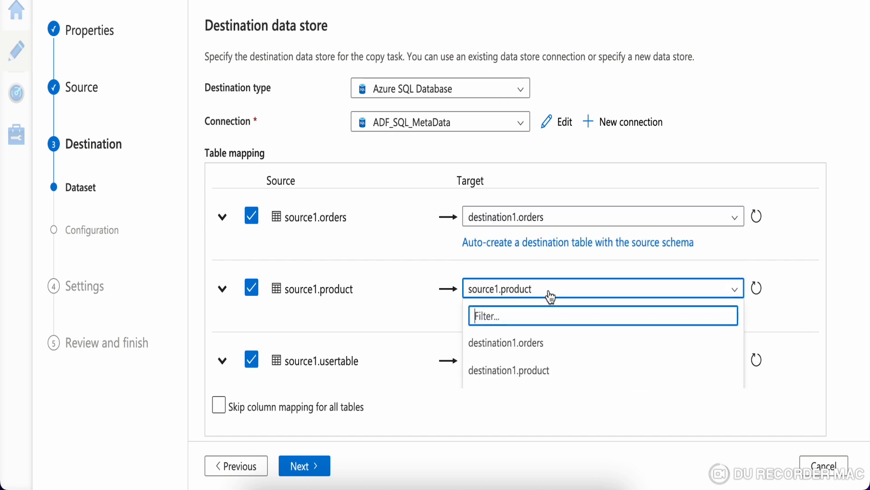
pyautogui.click(528, 370)
pyautogui.click(540, 369)
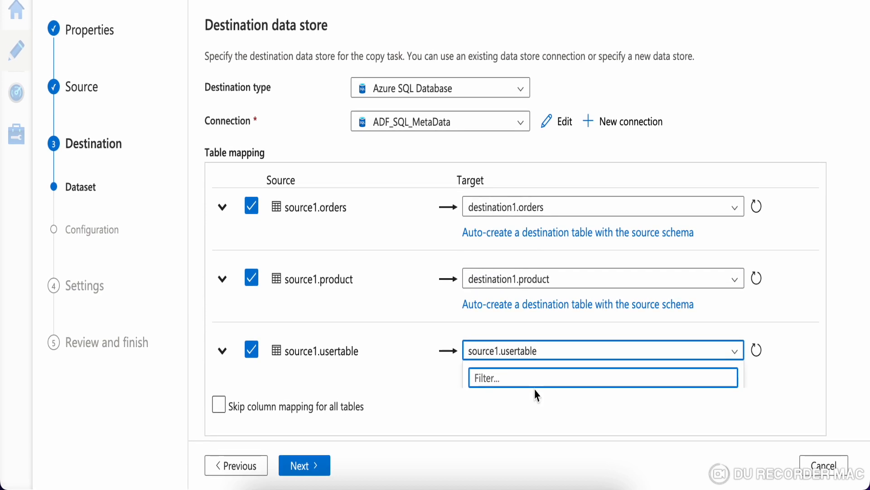
pyautogui.write('destination')
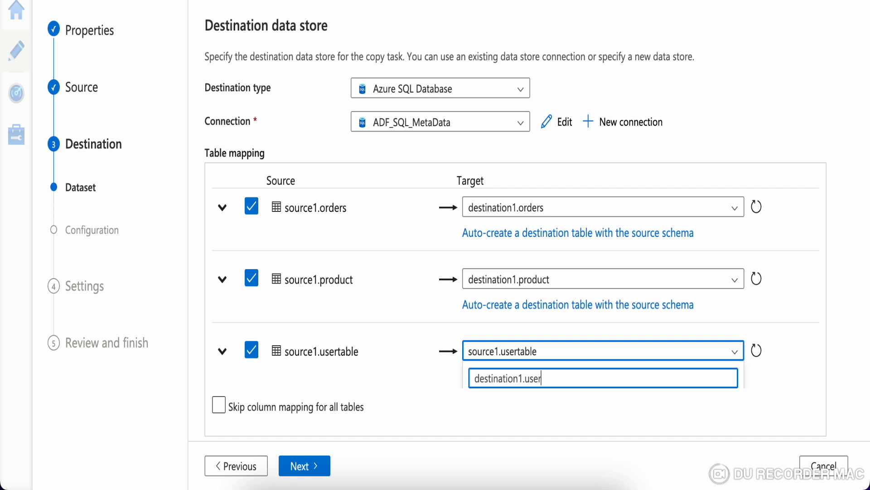
pyautogui.write('1.user')
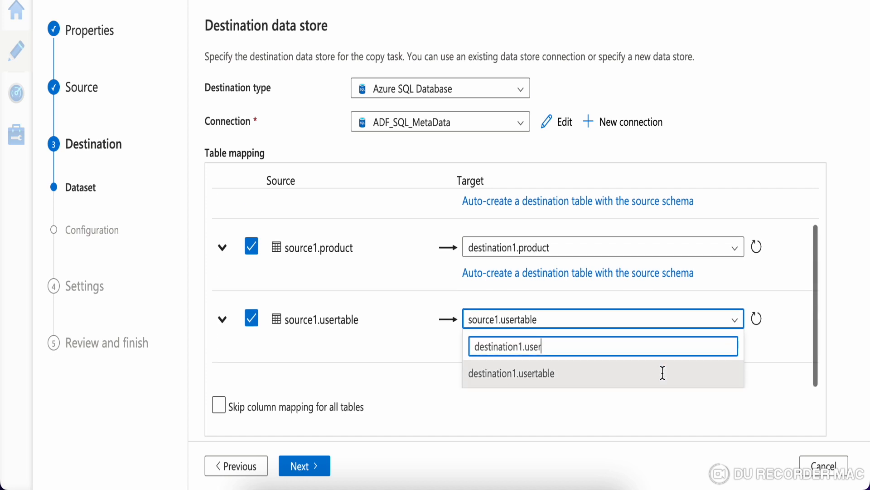
pyautogui.click(577, 375)
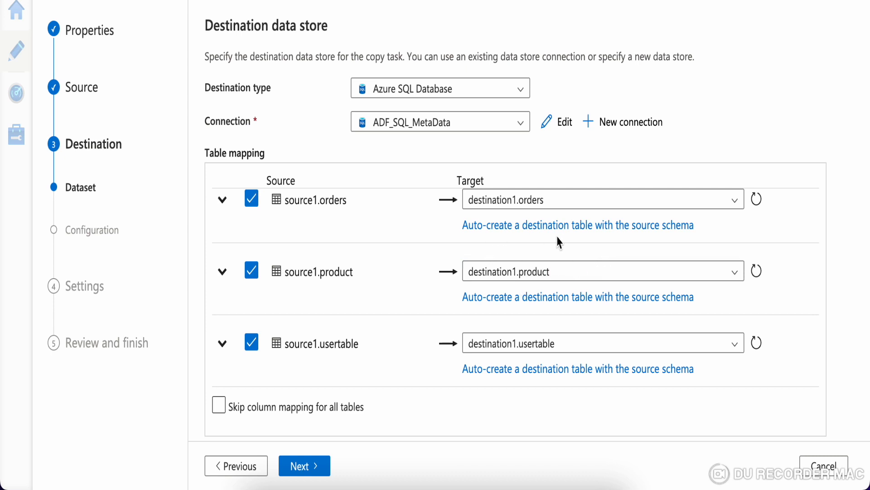
# Step: Proceed to the column mapping configuration and review how the source1.orders columns map to destination1.orders
pyautogui.click(220, 406)
pyautogui.click(266, 412)
pyautogui.click(315, 414)
pyautogui.click(316, 414)
pyautogui.click(322, 467)
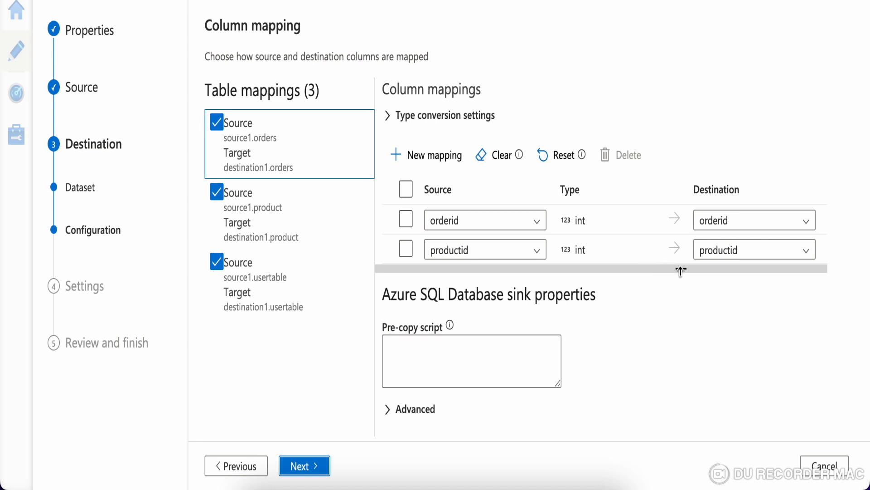
pyautogui.moveTo(680, 270); pyautogui.dragTo(684, 358)
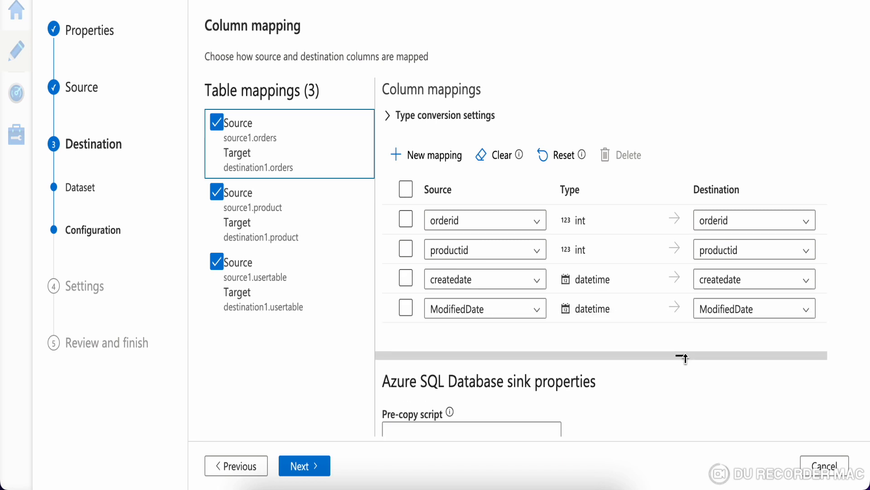
pyautogui.click(807, 228)
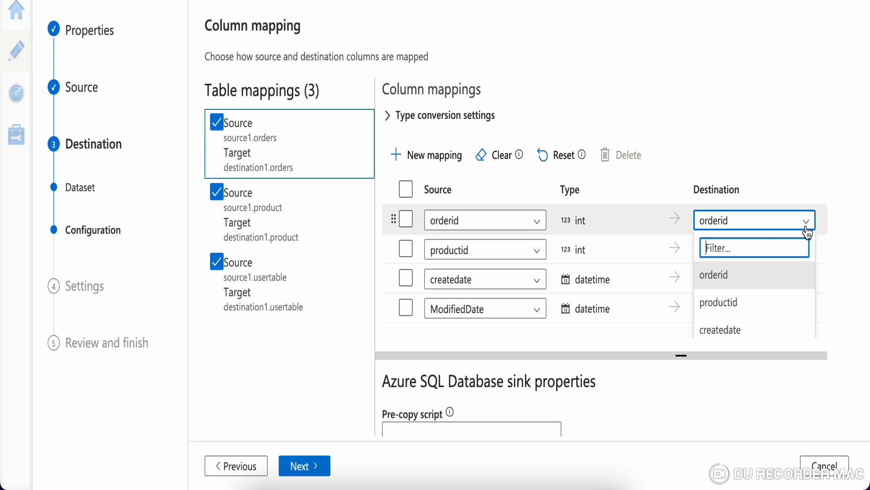
pyautogui.click(807, 224)
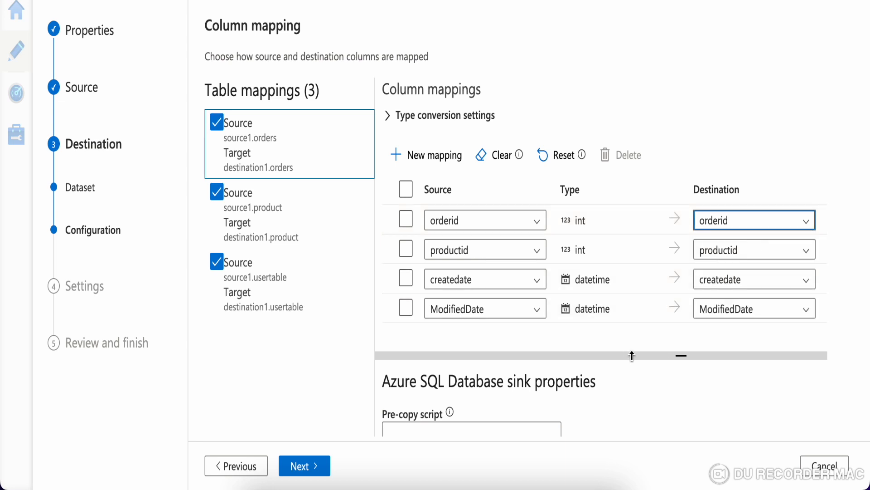
# Step: Show the advanced sink properties of the source1.orders mapping and set its write behavior to Upsert
pyautogui.moveTo(683, 359); pyautogui.dragTo(661, 137)
pyautogui.click(390, 276)
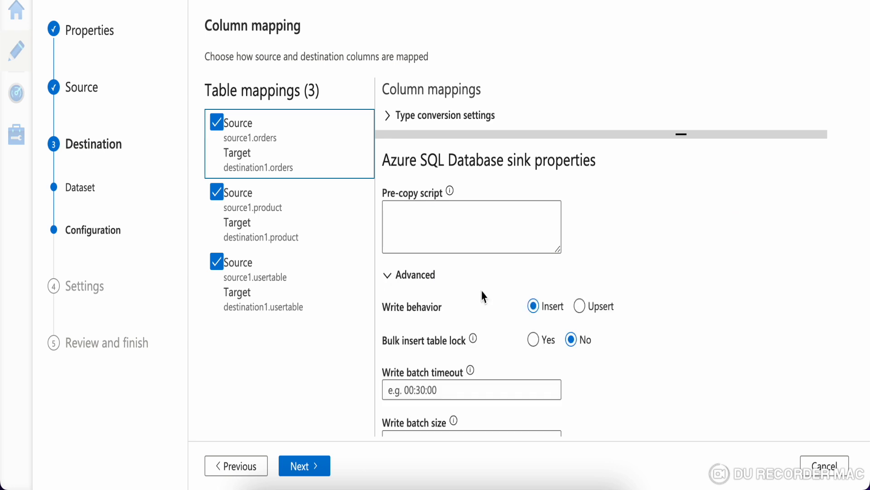
pyautogui.click(579, 307)
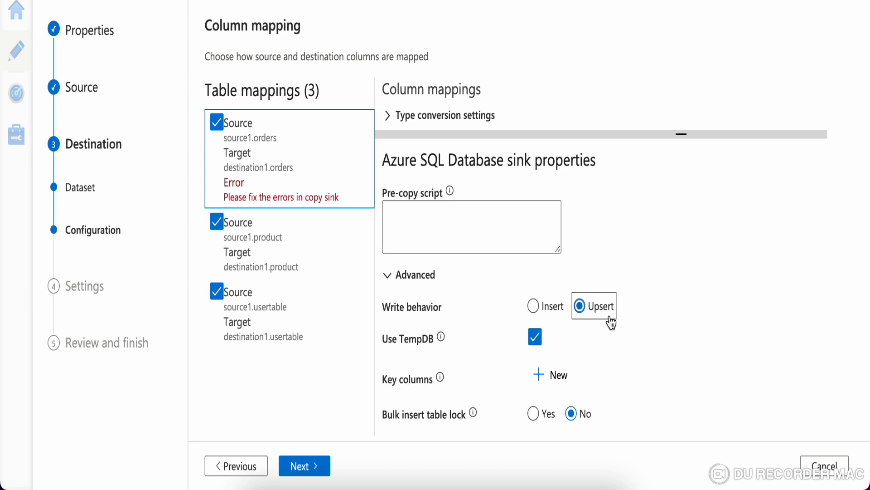
pyautogui.scroll(-2, 664, 334)
pyautogui.scroll(-1, 664, 334)
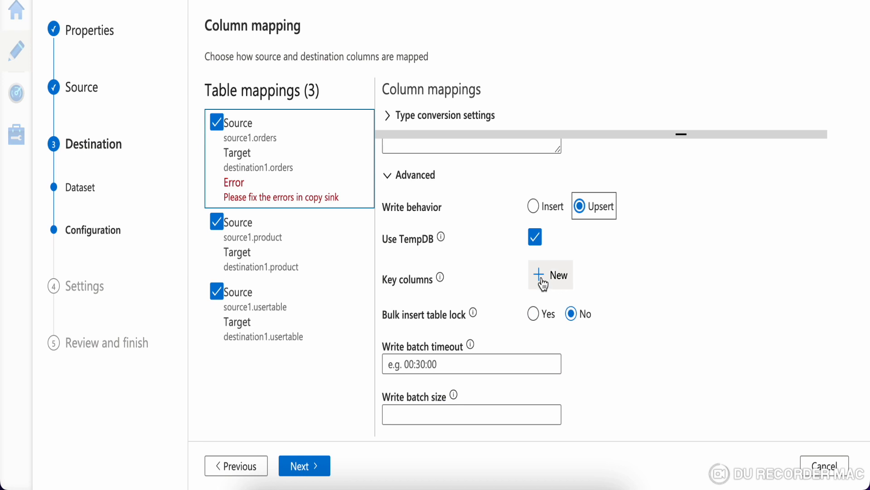
# Step: Add orderid as the upsert key column for source1.orders and view the remaining advanced sink options
pyautogui.moveTo(681, 135); pyautogui.dragTo(672, 73)
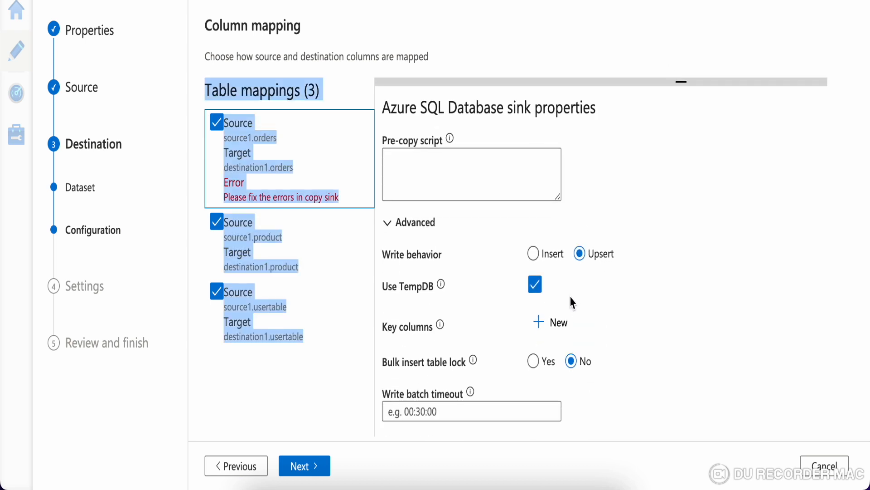
pyautogui.click(550, 322)
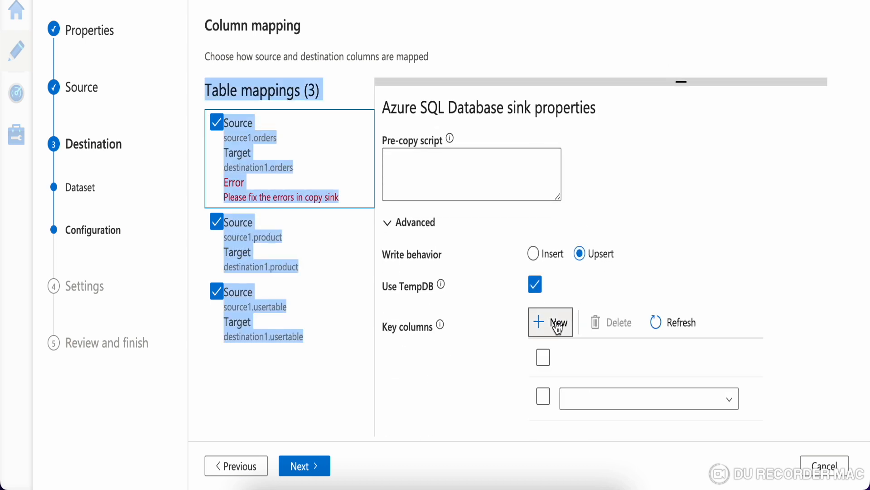
pyautogui.click(590, 398)
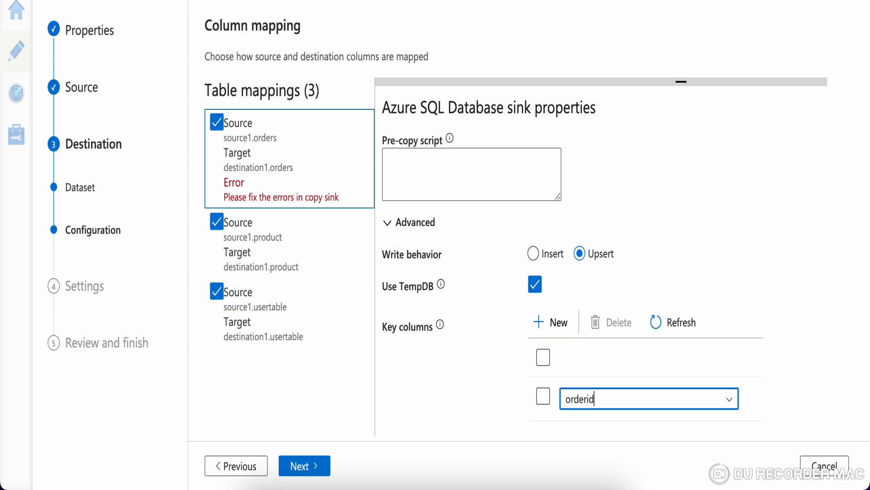
pyautogui.scroll(-2, 776, 370)
pyautogui.write('orderid')
pyautogui.click(731, 355)
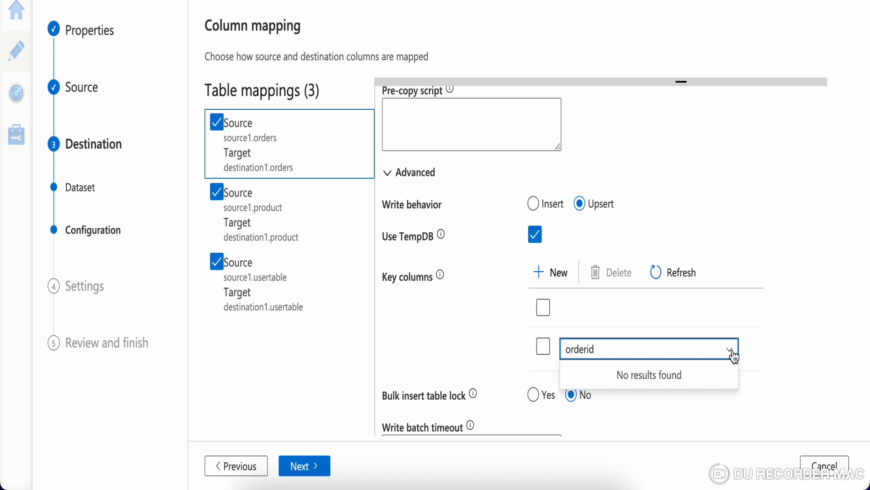
pyautogui.click(731, 353)
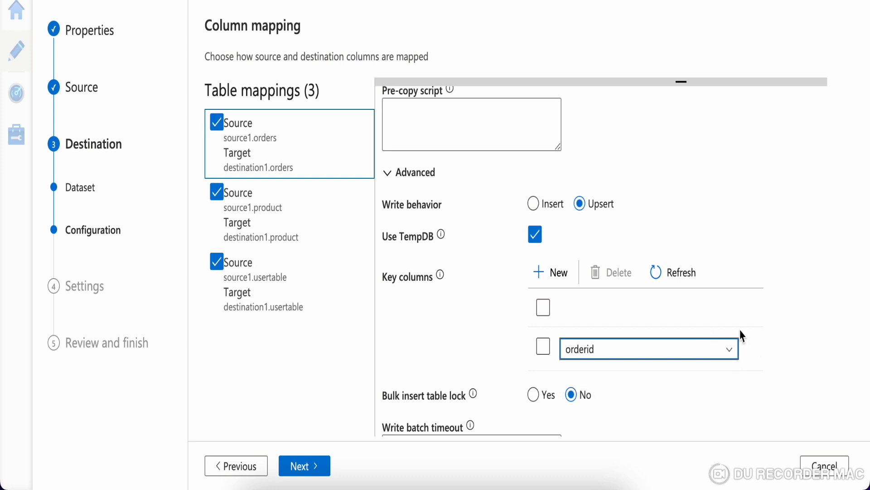
pyautogui.scroll(-5, 756, 342)
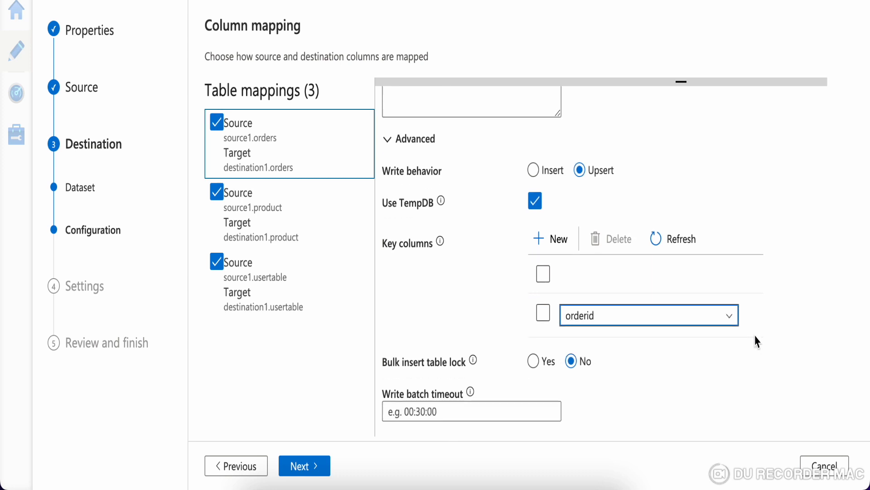
pyautogui.scroll(-1, 757, 342)
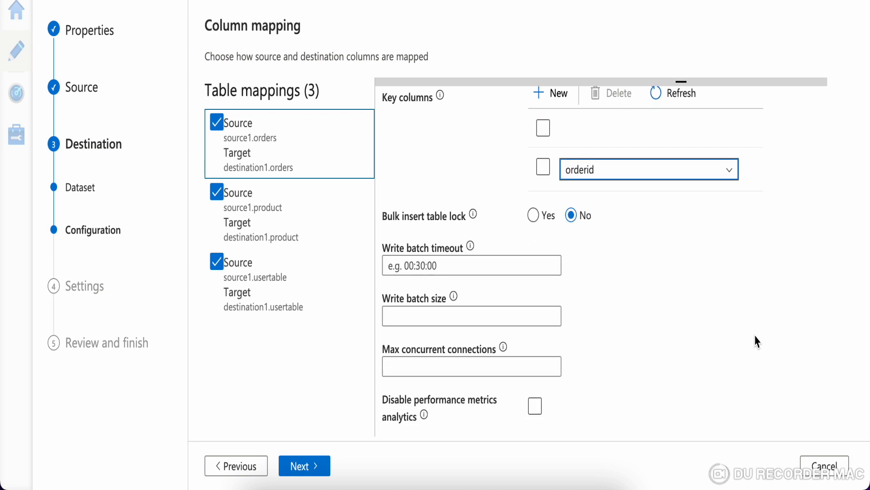
# Step: Set the write behavior of the source1.product mapping to Upsert with productid as the key column
pyautogui.click(287, 230)
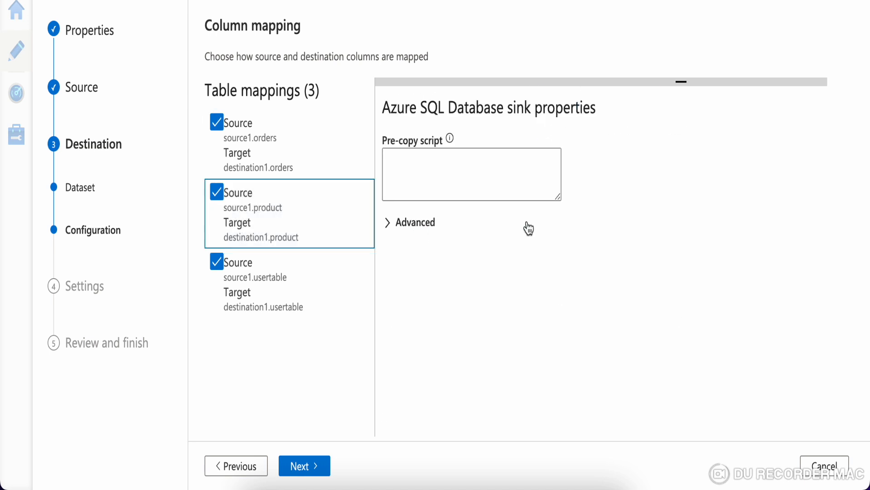
pyautogui.click(390, 227)
pyautogui.moveTo(683, 83); pyautogui.dragTo(696, 60)
pyautogui.click(580, 252)
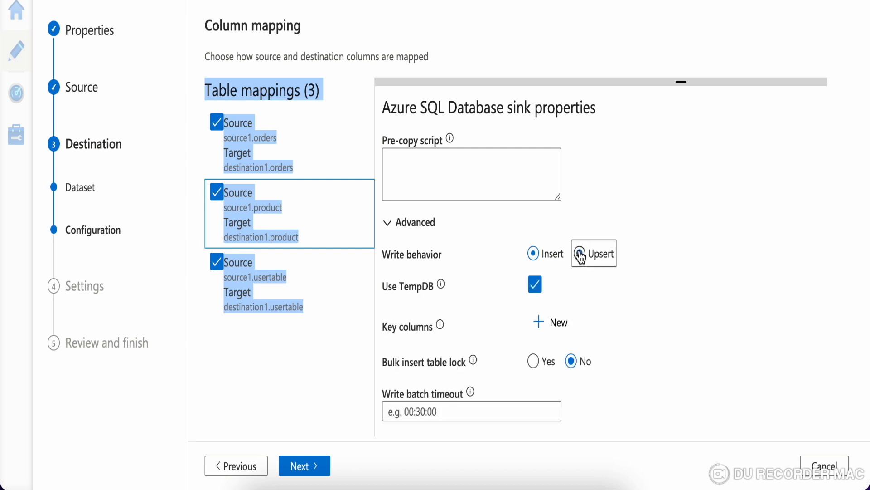
pyautogui.click(532, 333)
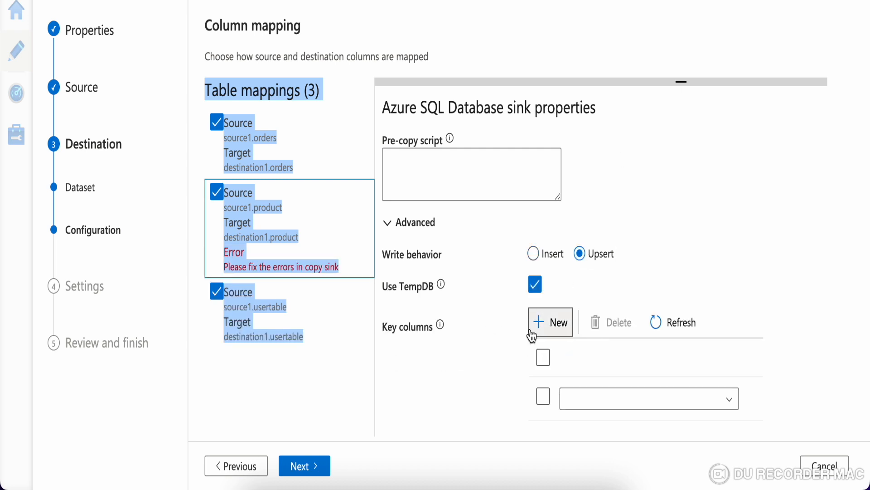
pyautogui.click(601, 402)
pyautogui.write('productid')
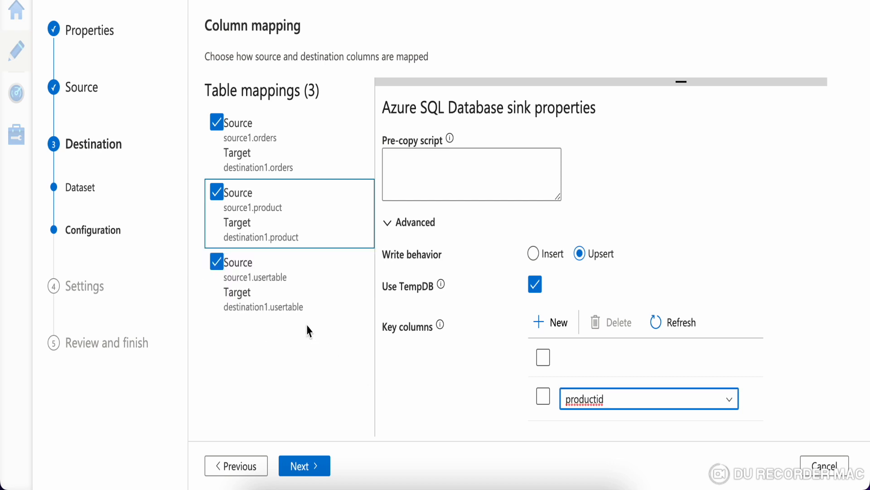
# Step: Set the write behavior of source1.usertable to Upsert with ID as the key column, and return to the source1.product mapping
pyautogui.click(274, 292)
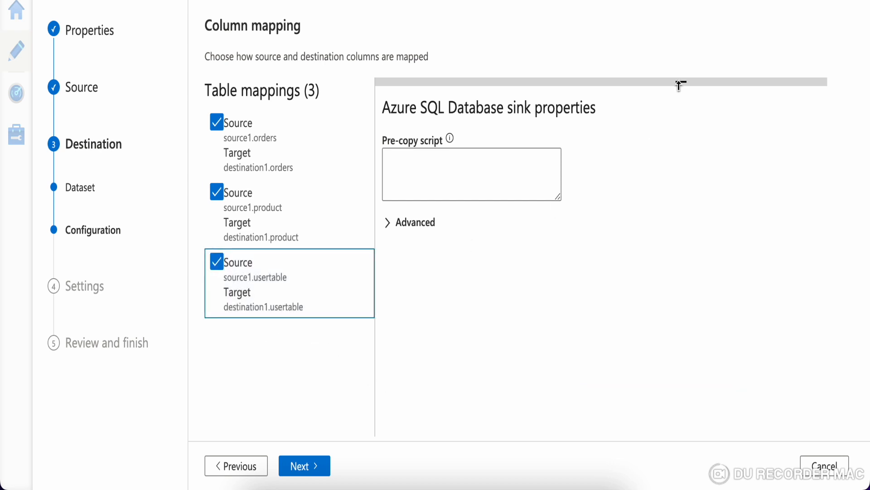
pyautogui.moveTo(680, 85); pyautogui.dragTo(642, 99)
pyautogui.click(394, 223)
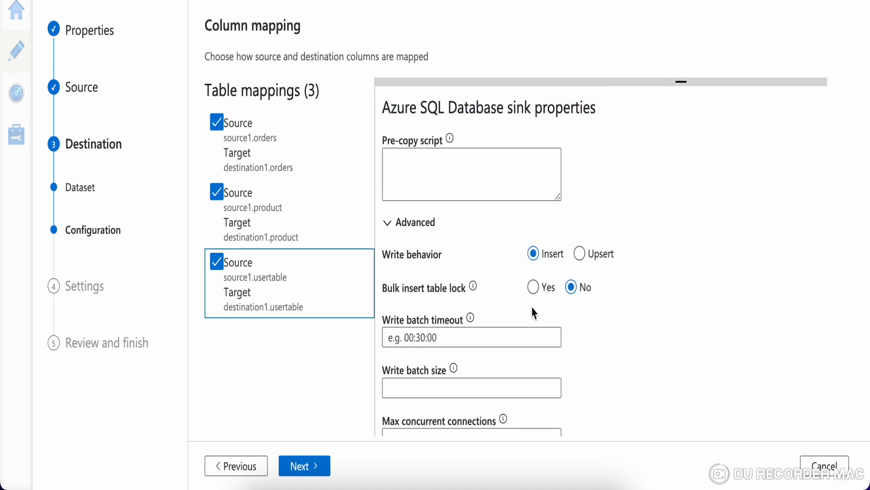
pyautogui.click(580, 253)
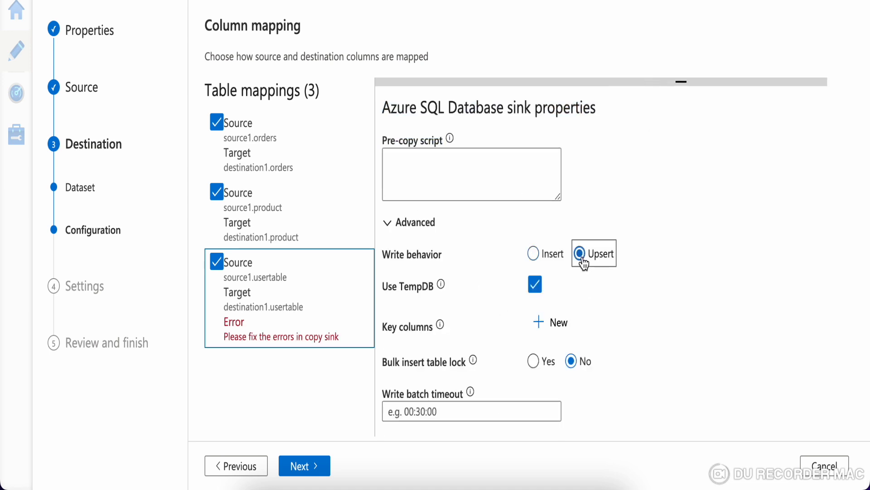
pyautogui.click(546, 323)
pyautogui.click(586, 402)
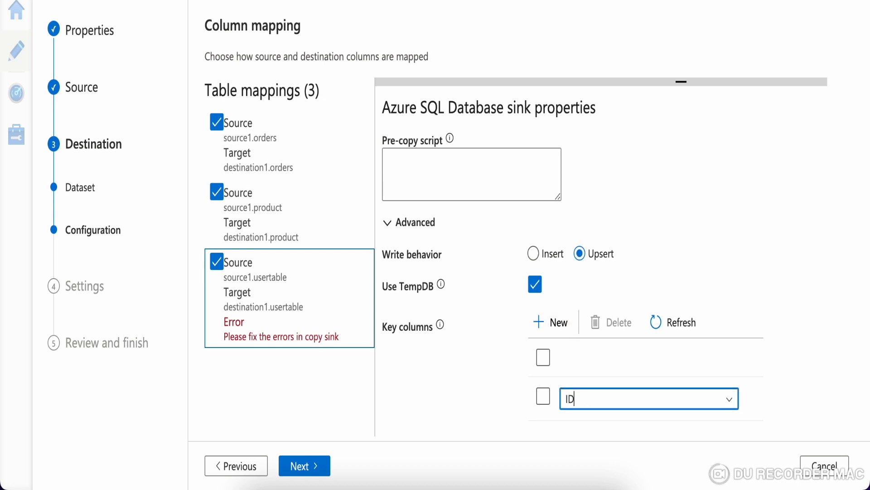
pyautogui.write('ID')
pyautogui.click(295, 235)
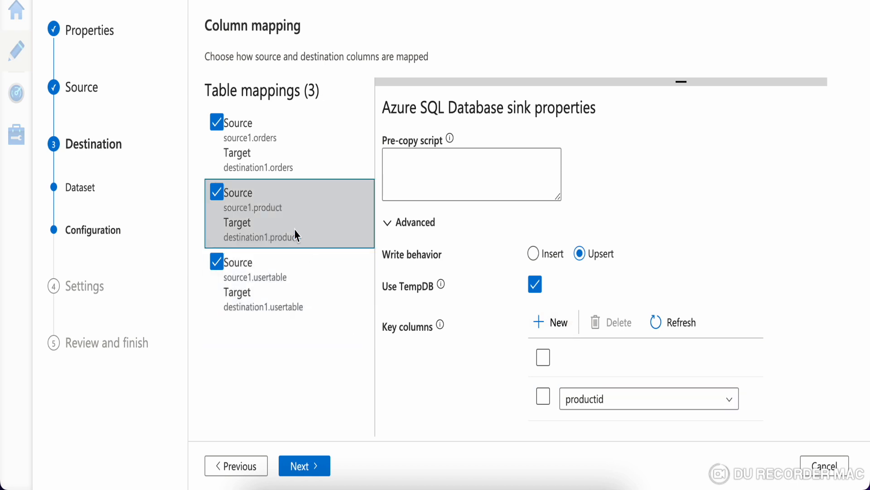
# Step: Check the upsert key columns of the source1.orders and source1.usertable mappings and continue to the task settings
pyautogui.click(260, 154)
pyautogui.click(246, 277)
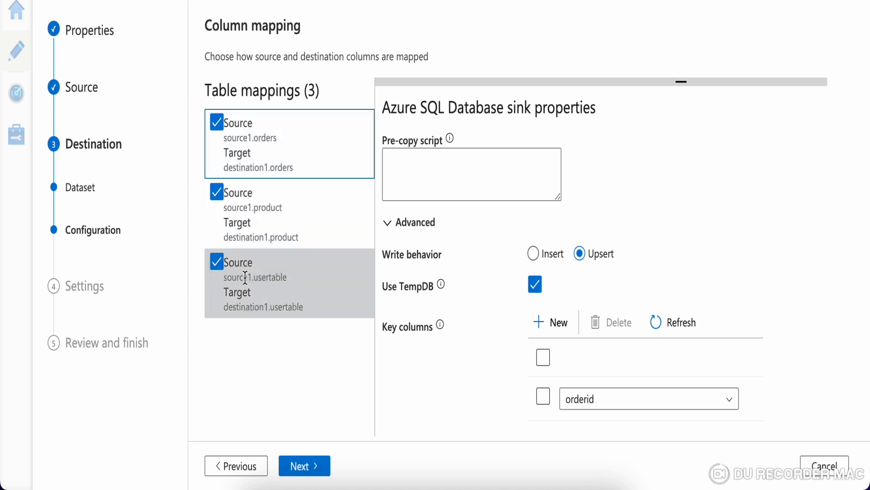
pyautogui.scroll(-5, 591, 331)
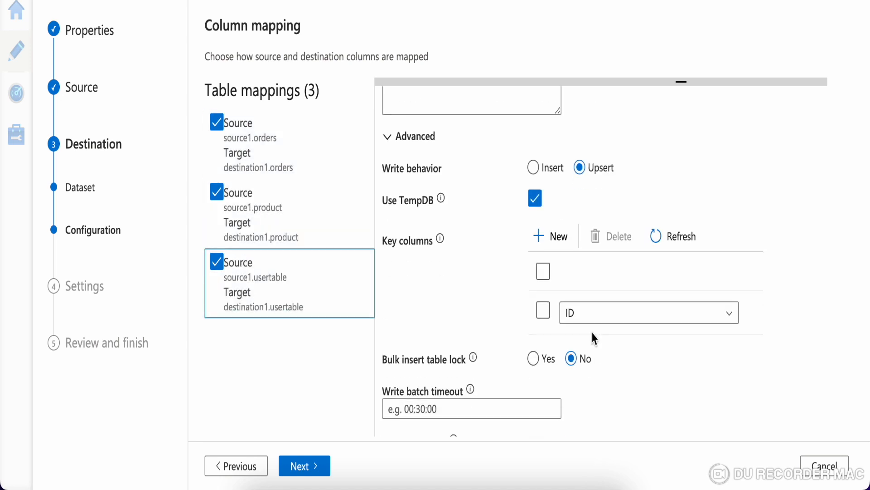
pyautogui.click(314, 471)
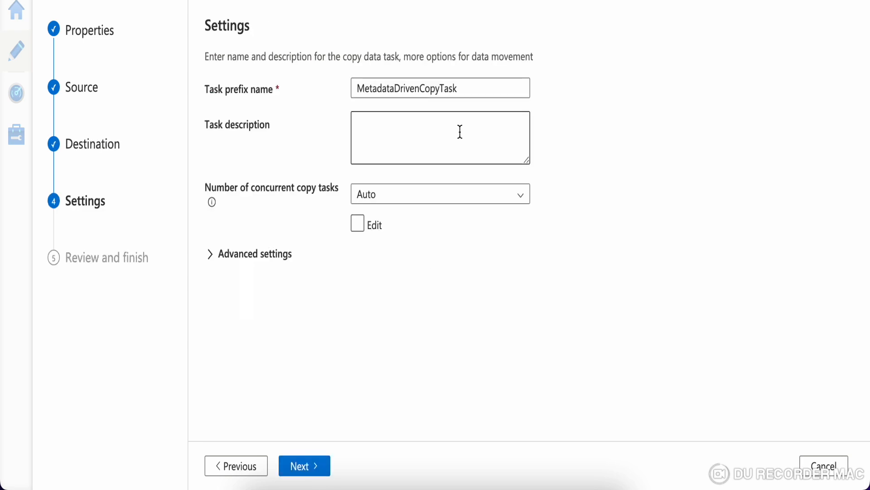
# Step: Set the task prefix name to Metadata_Copy, show the advanced settings, and continue to the summary
pyautogui.moveTo(475, 89); pyautogui.dragTo(353, 88)
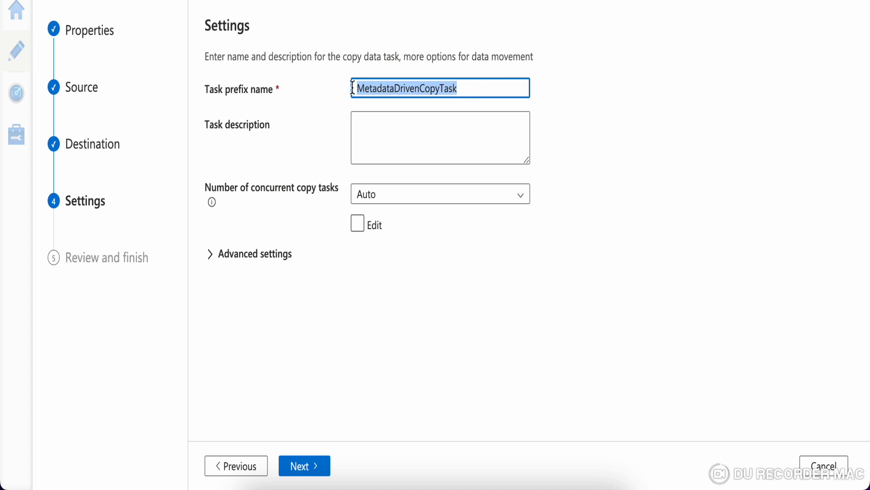
pyautogui.write('Me')
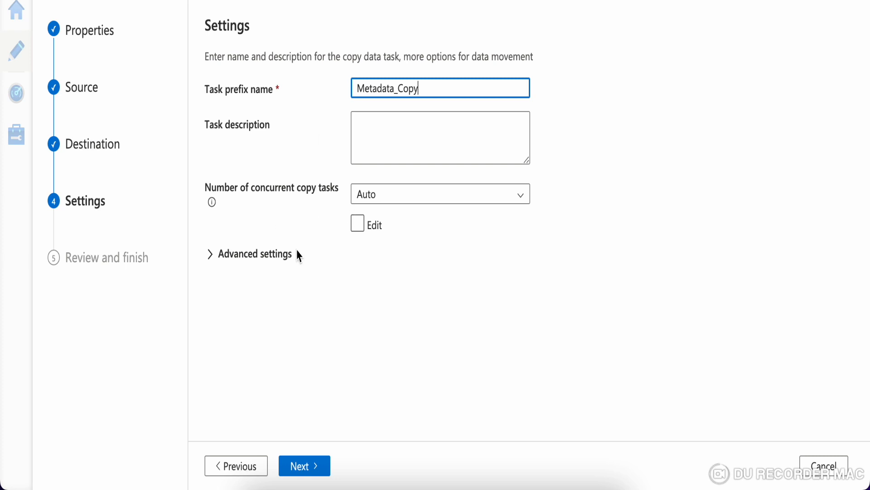
pyautogui.click(214, 264)
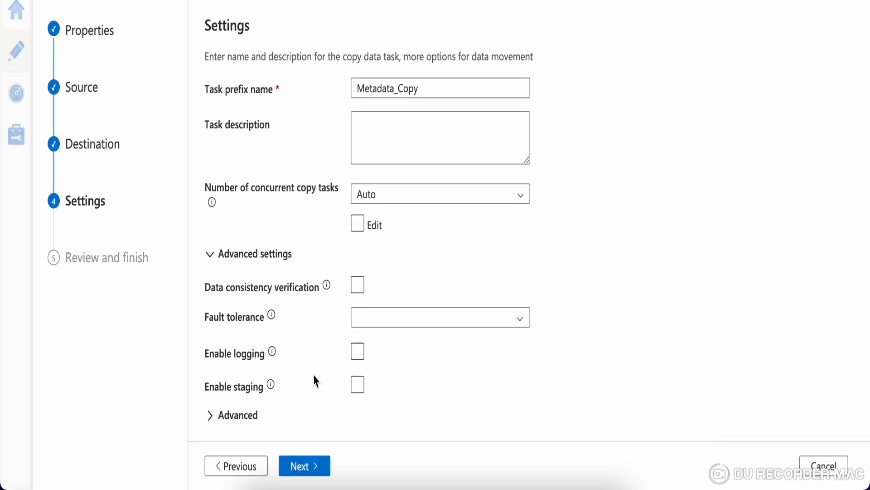
pyautogui.click(295, 462)
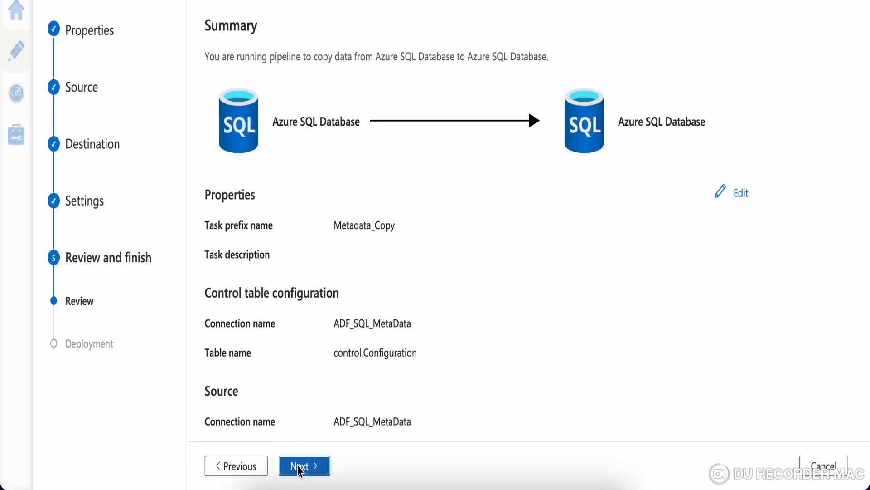
# Step: Review the control table, source, destination, copy and trigger settings in the summary, and deploy the copy task
pyautogui.scroll(-6, 493, 336)
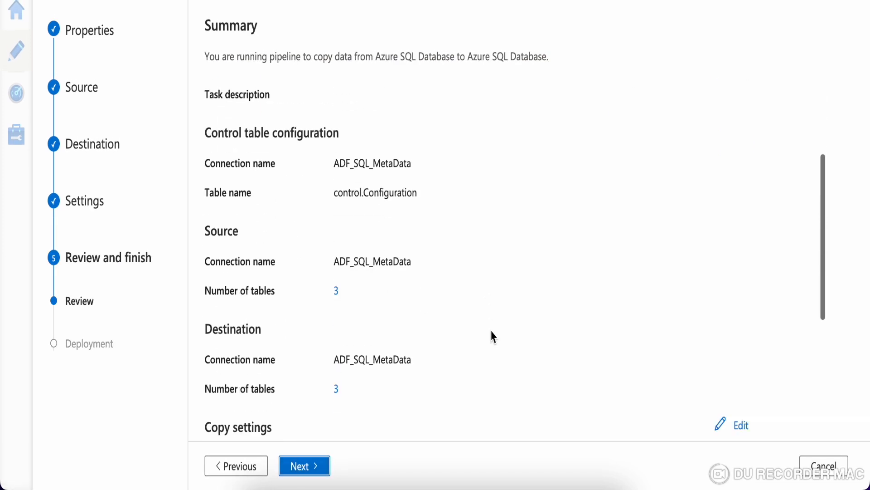
pyautogui.scroll(-3, 493, 336)
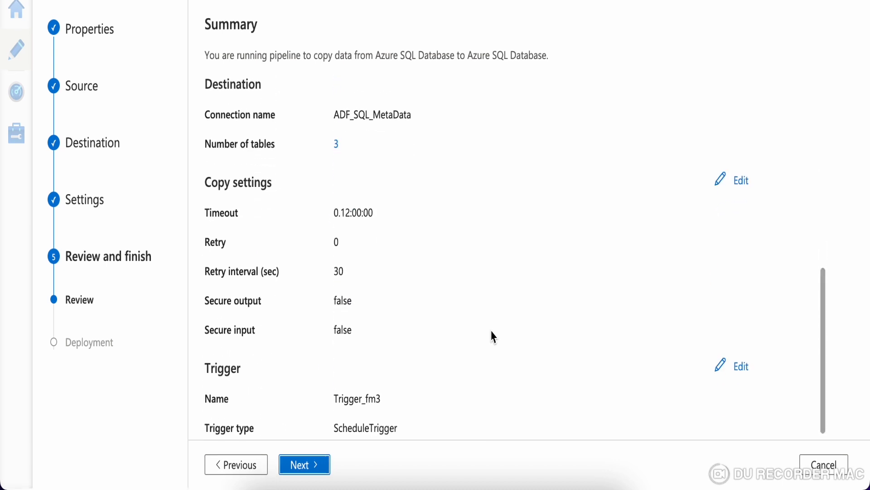
pyautogui.click(318, 467)
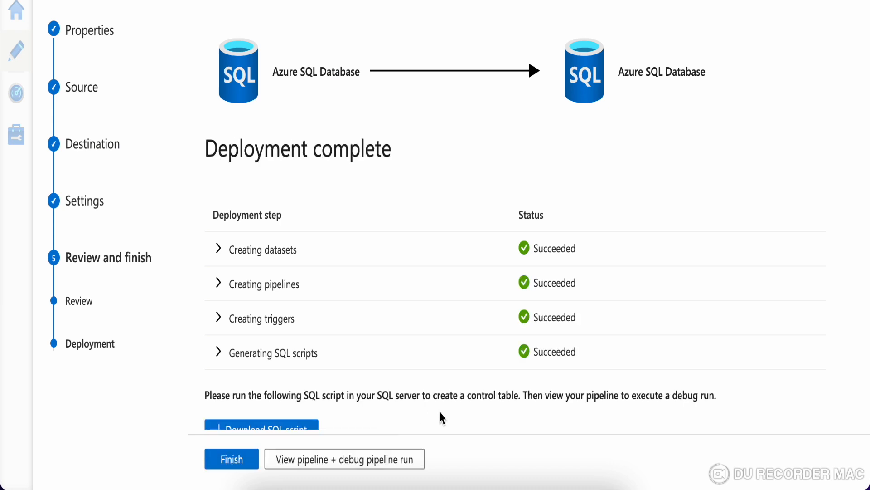
# Step: Download the generated SQL script for the control table from the deployment results
pyautogui.scroll(-6, 439, 415)
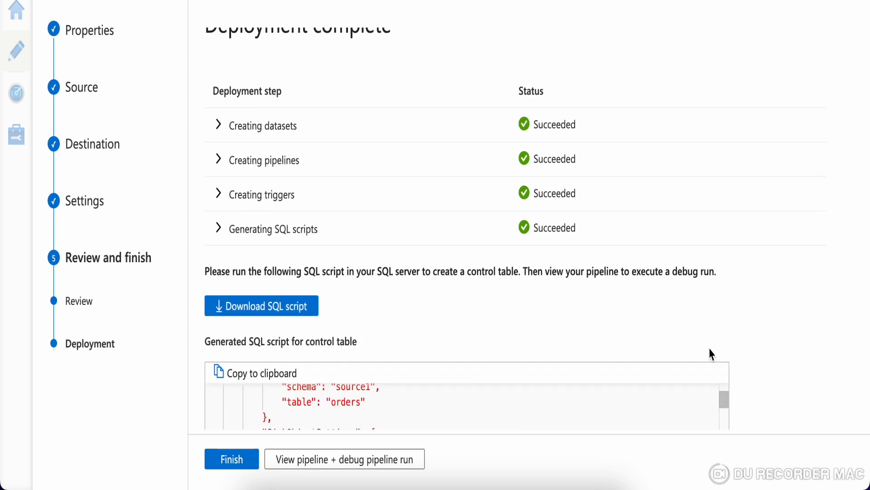
pyautogui.scroll(-3, 771, 354)
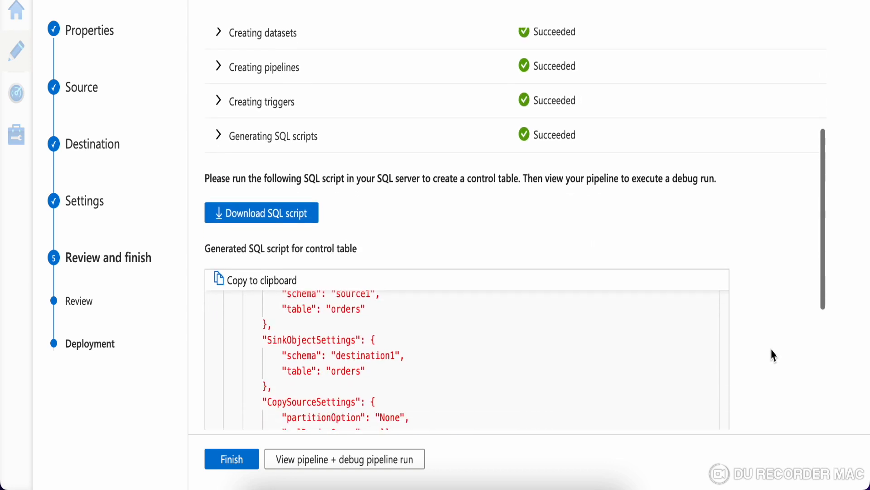
pyautogui.scroll(-2, 773, 355)
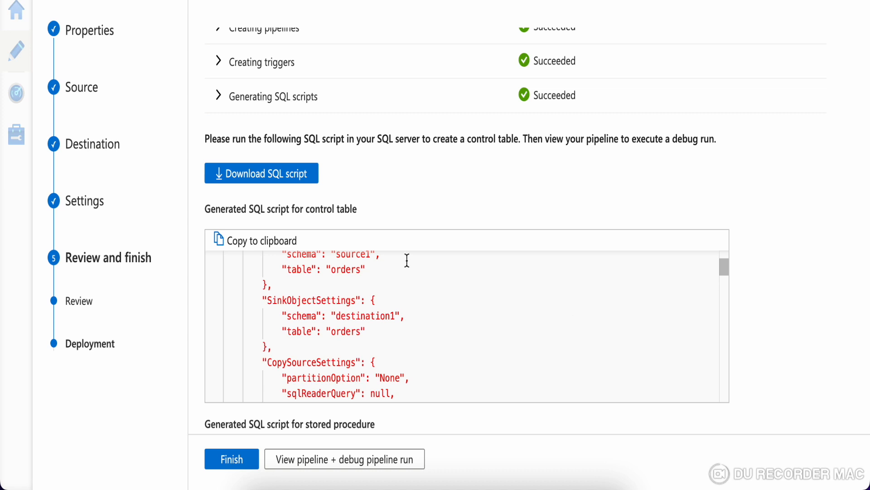
pyautogui.click(288, 179)
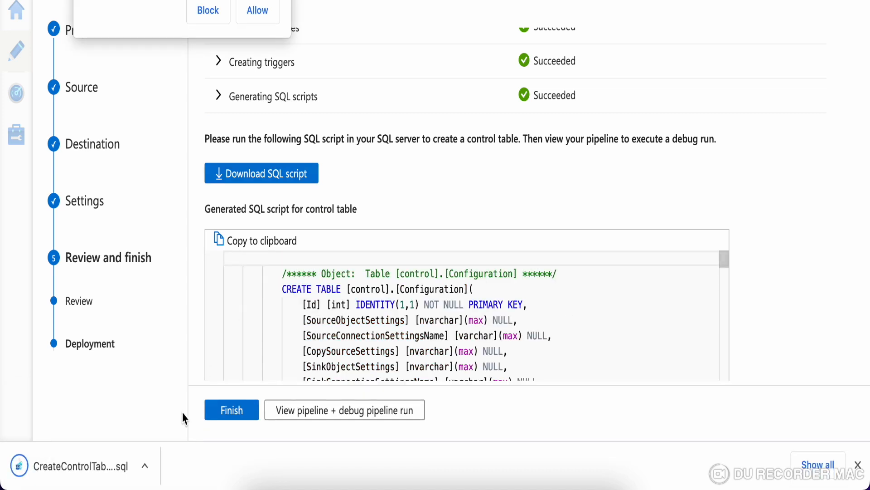
# Step: Read through the generated control table script and finish the copy data wizard
pyautogui.scroll(-3, 504, 293)
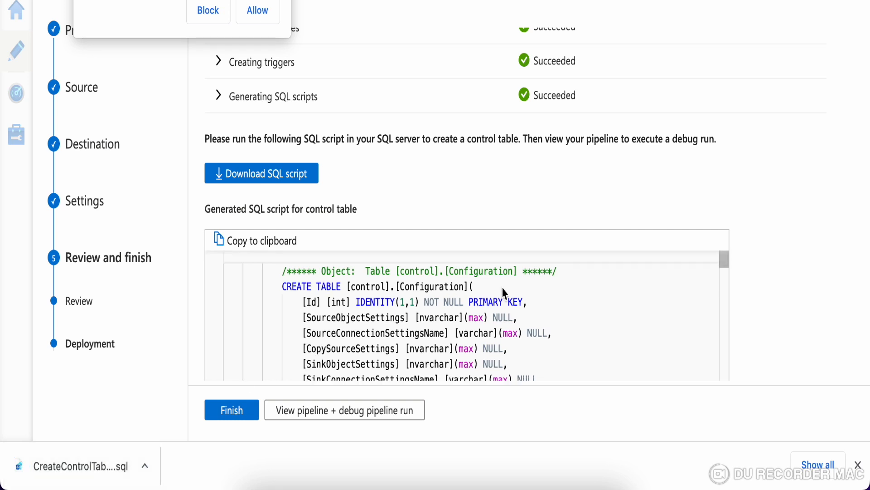
pyautogui.scroll(4, 505, 292)
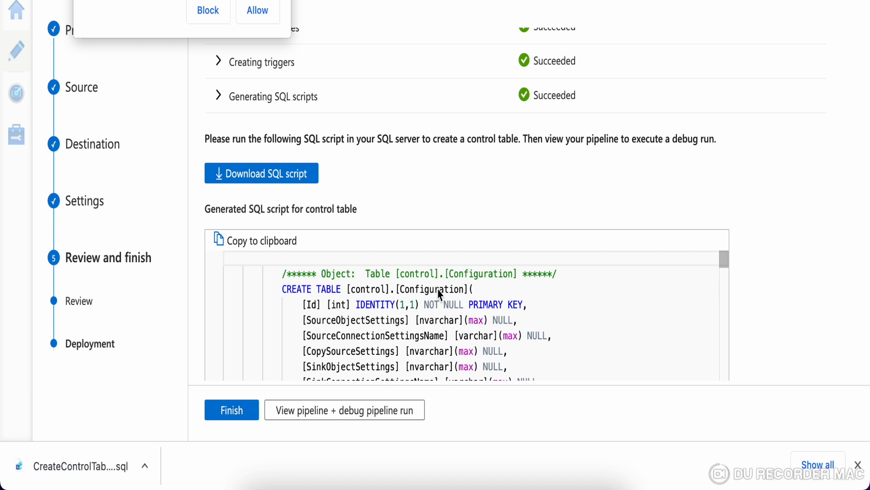
pyautogui.scroll(-10, 489, 312)
pyautogui.scroll(-10, 489, 313)
pyautogui.scroll(-10, 490, 313)
pyautogui.scroll(-2, 489, 312)
pyautogui.click(247, 417)
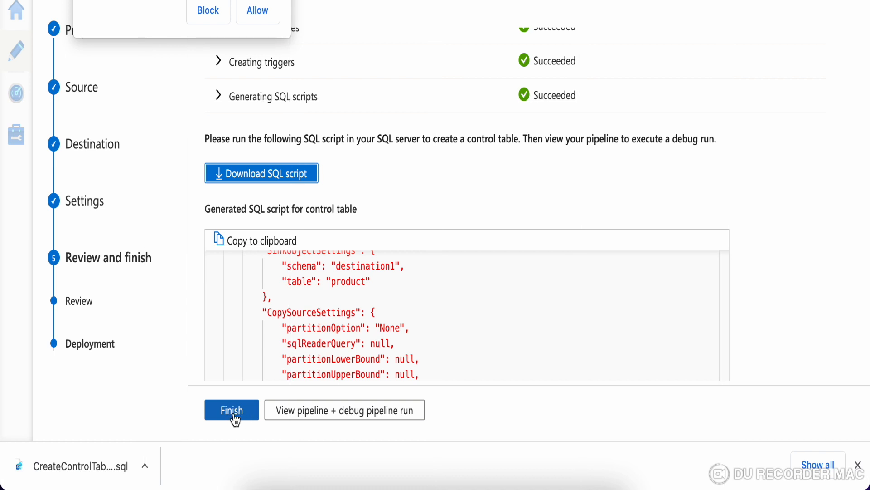
pyautogui.click(238, 418)
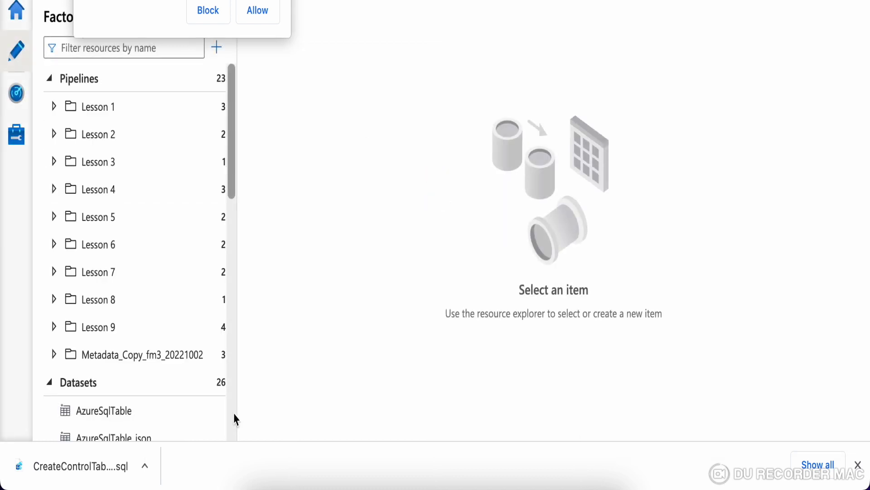
# Step: Expand the Metadata_Copy_fm3_20221002 folders under Pipelines and Datasets to examine the generated pipelines and datasets
pyautogui.click(55, 357)
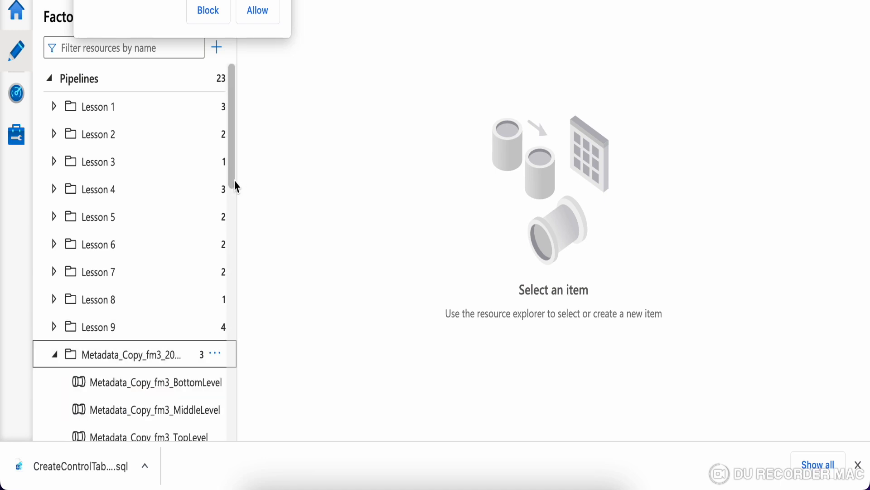
pyautogui.moveTo(236, 186); pyautogui.dragTo(237, 237)
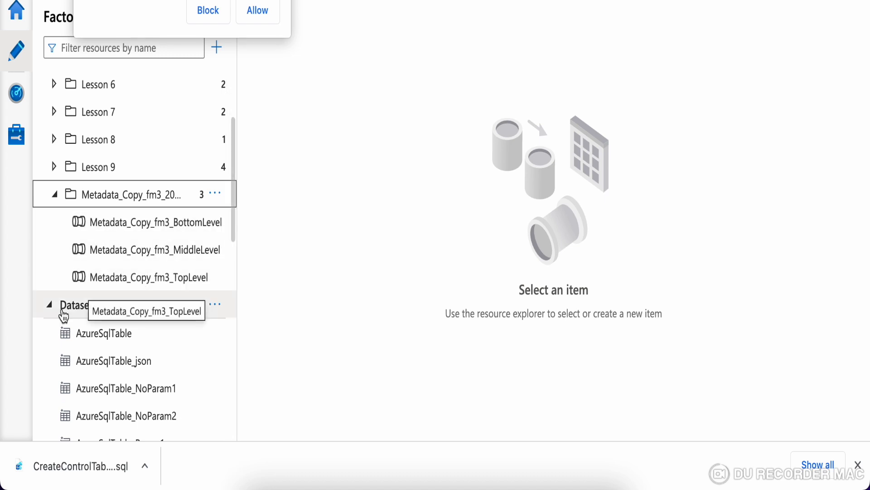
pyautogui.scroll(-7, 155, 360)
pyautogui.scroll(-6, 157, 358)
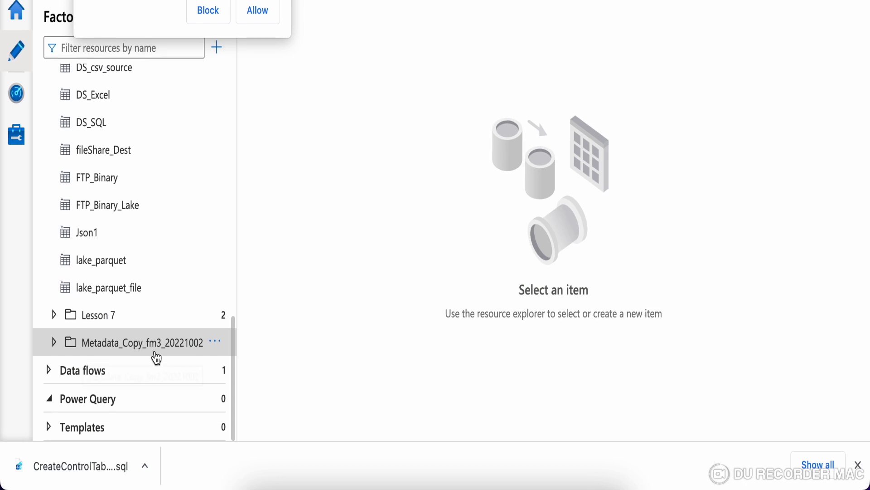
pyautogui.click(53, 349)
pyautogui.scroll(-2, 155, 404)
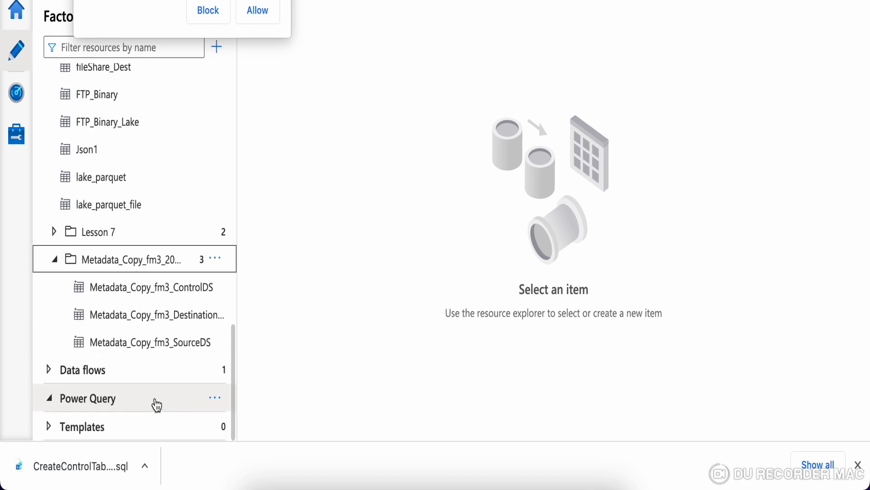
pyautogui.scroll(4, 157, 404)
pyautogui.scroll(3, 157, 405)
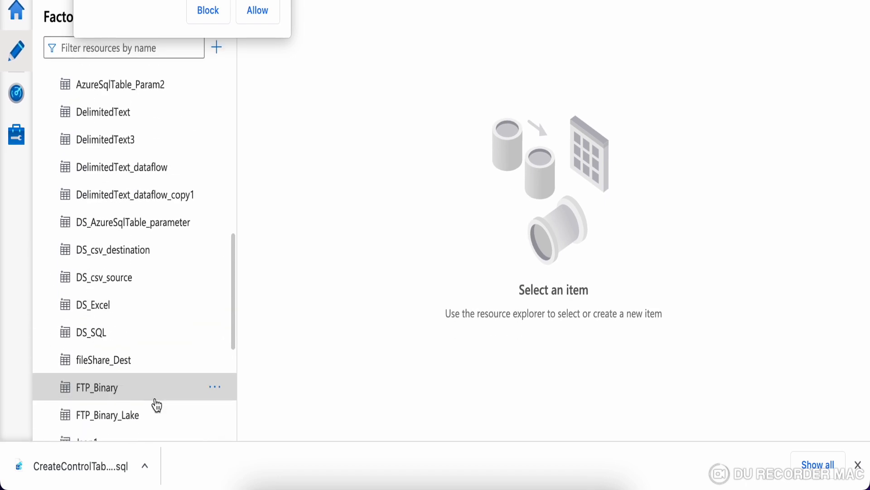
# Step: Allow the remaining script download and the Downloads folder access, and open the control table script in Azure Data Studio
pyautogui.click(258, 15)
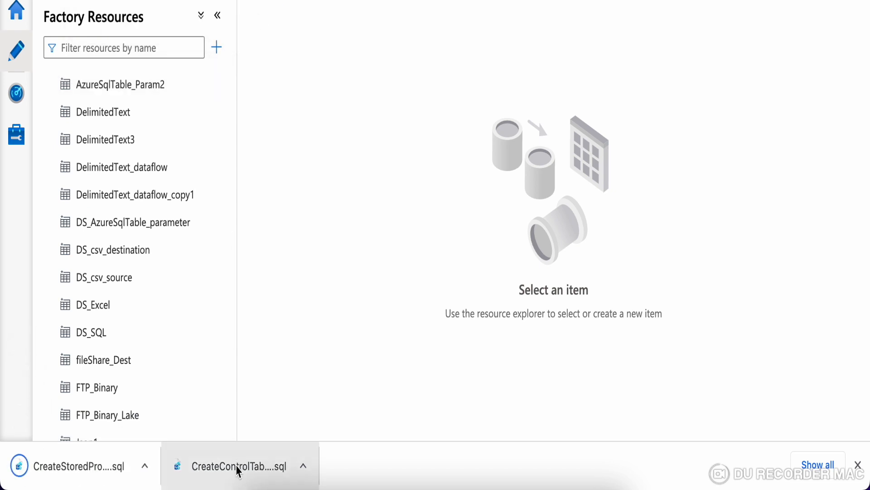
pyautogui.click(238, 470)
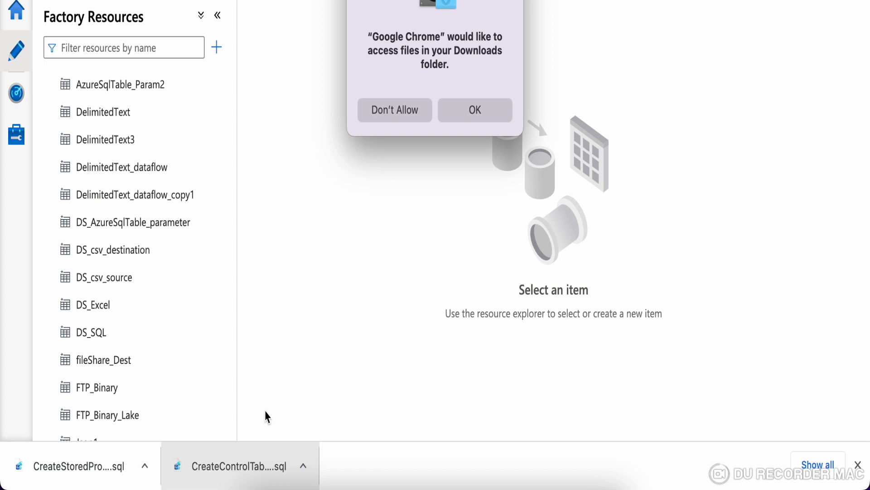
pyautogui.click(472, 111)
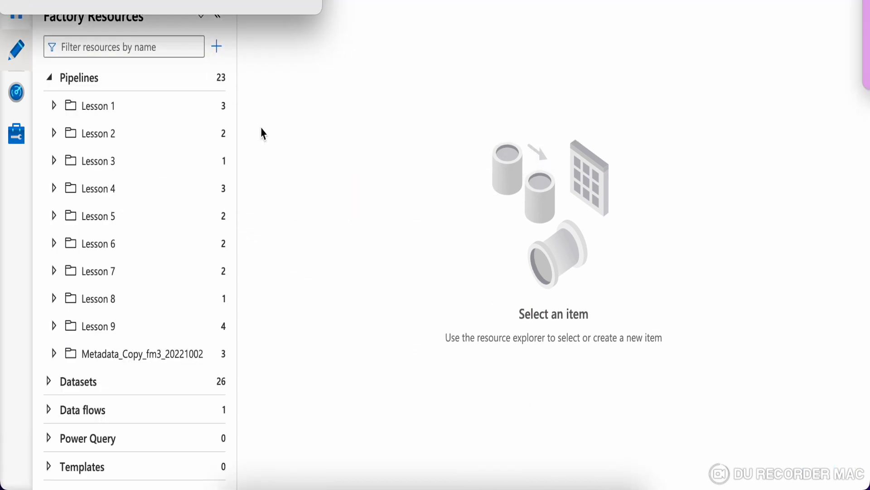
pyautogui.click(505, 485)
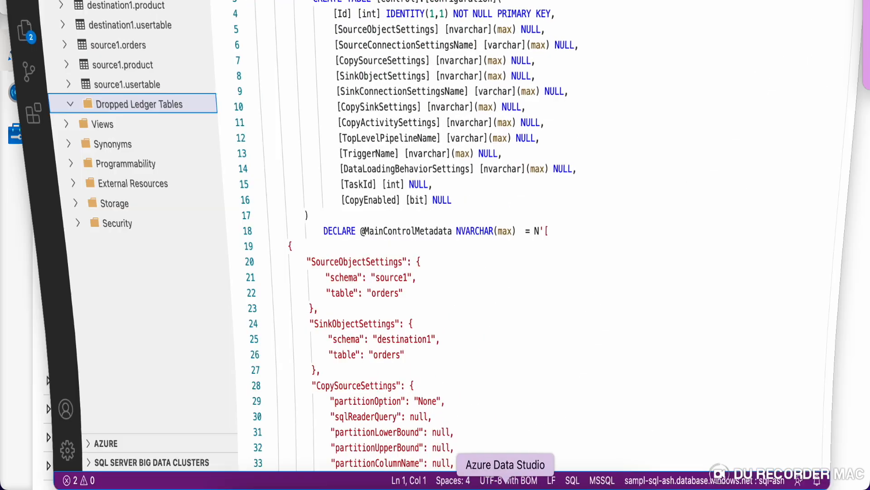
pyautogui.click(540, 263)
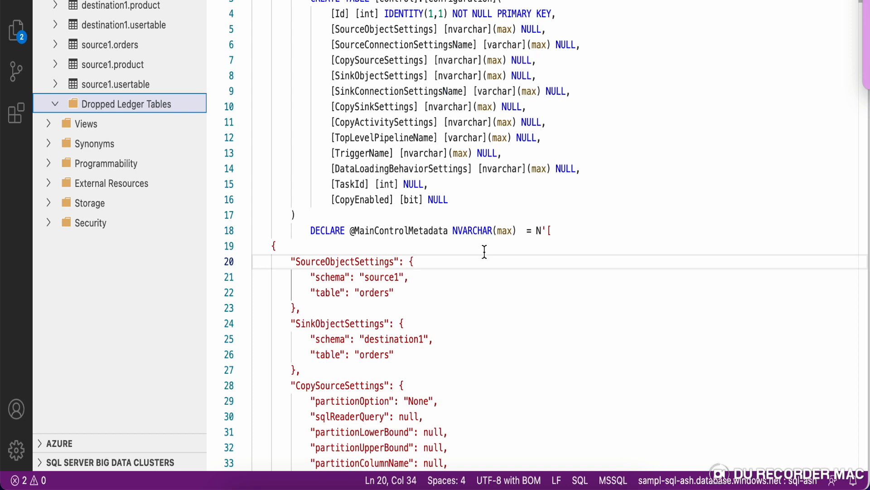
# Step: Review the control table script's object, sink and column mapping settings and execute it on the database
pyautogui.scroll(-3, 484, 252)
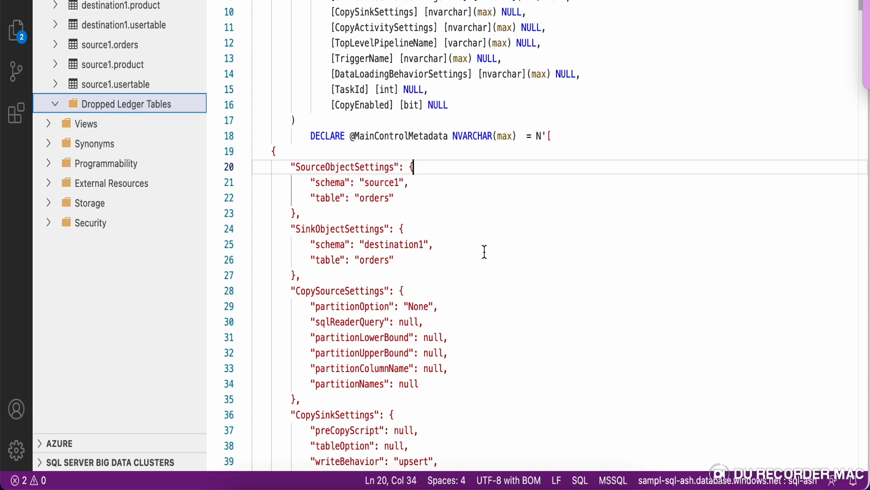
pyautogui.scroll(-15, 484, 252)
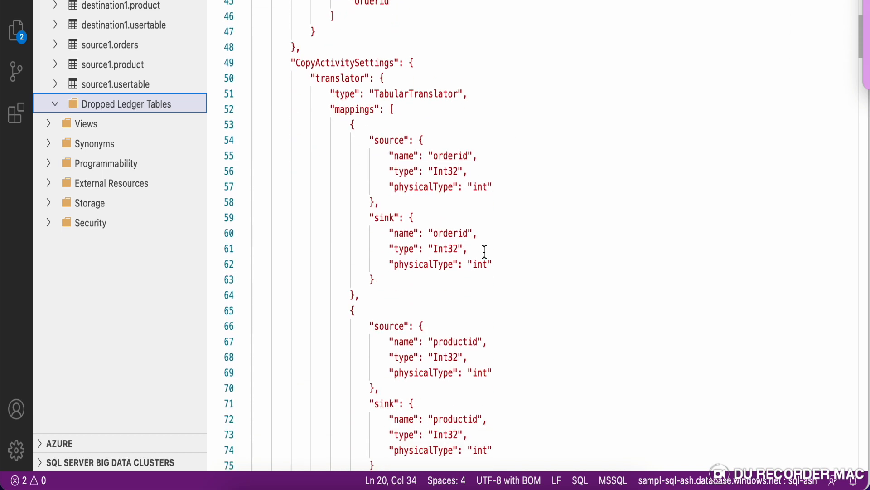
pyautogui.scroll(-20, 484, 251)
pyautogui.scroll(-20, 484, 252)
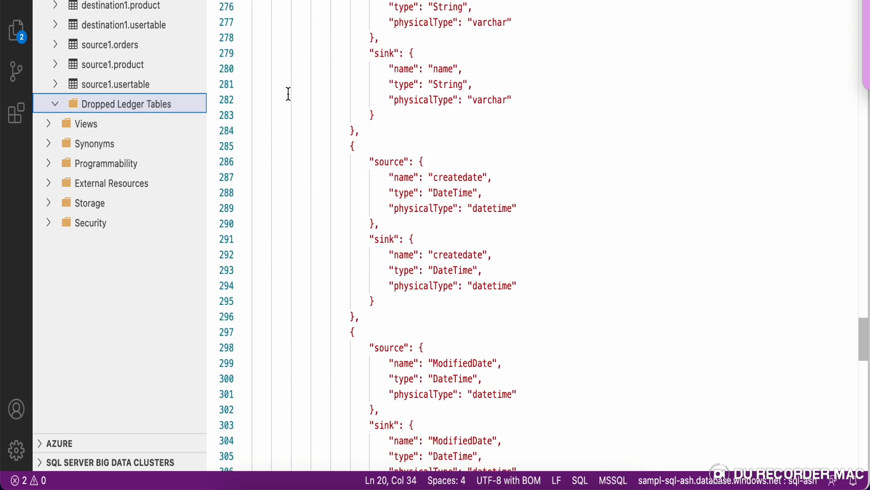
pyautogui.click(227, 1)
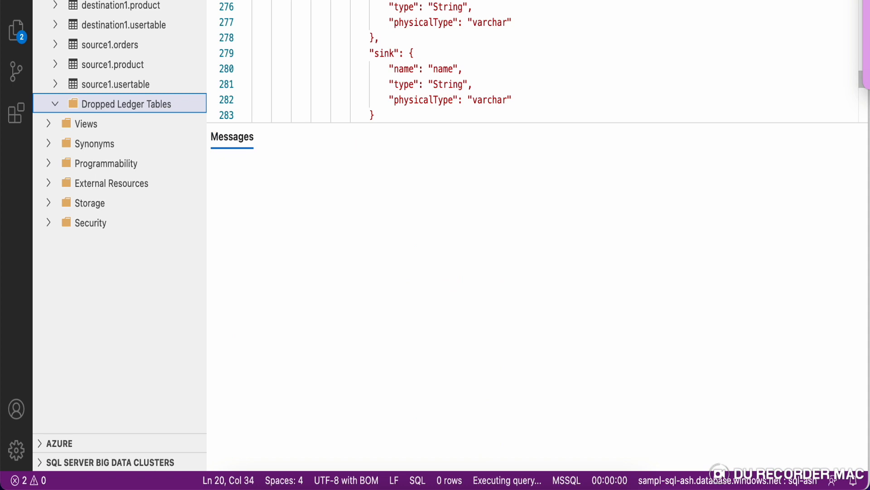
# Step: Copy the table name [control].[Configuration] from the CREATE TABLE statement at the beginning of the script
pyautogui.click(404, 110)
pyautogui.scroll(20, 531, 56)
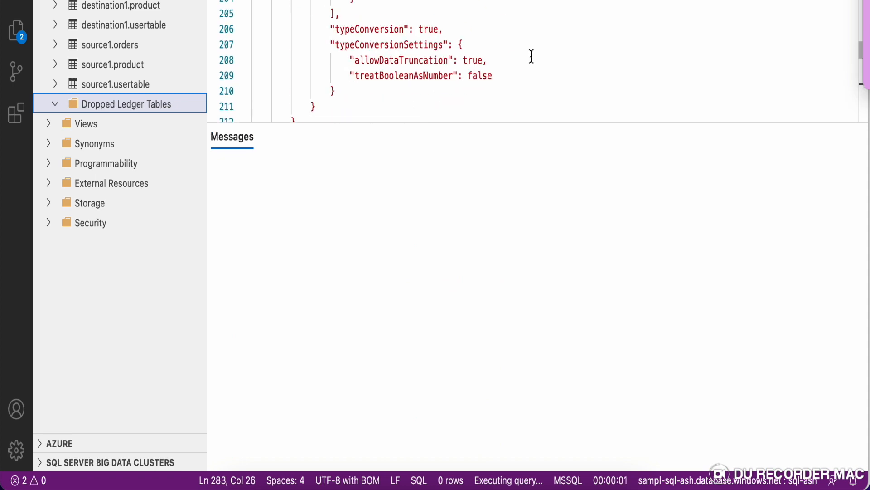
pyautogui.scroll(20, 531, 57)
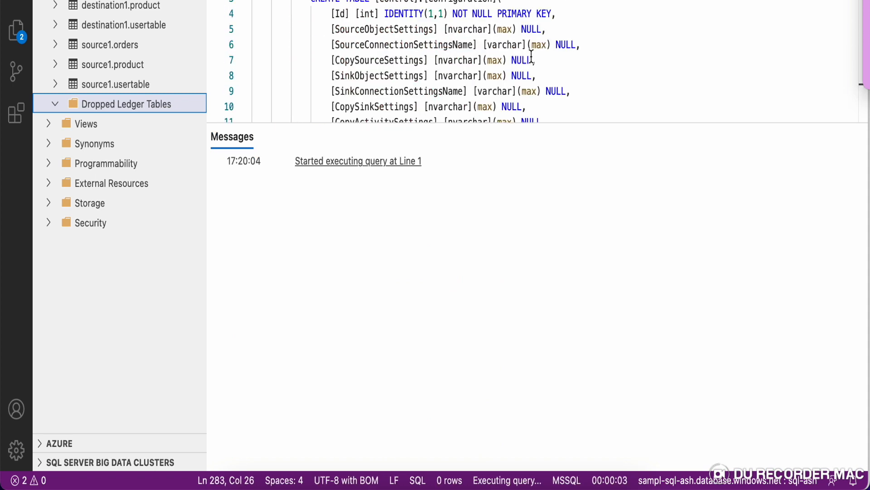
pyautogui.moveTo(501, 3); pyautogui.dragTo(375, 2)
pyautogui.press('super+c')
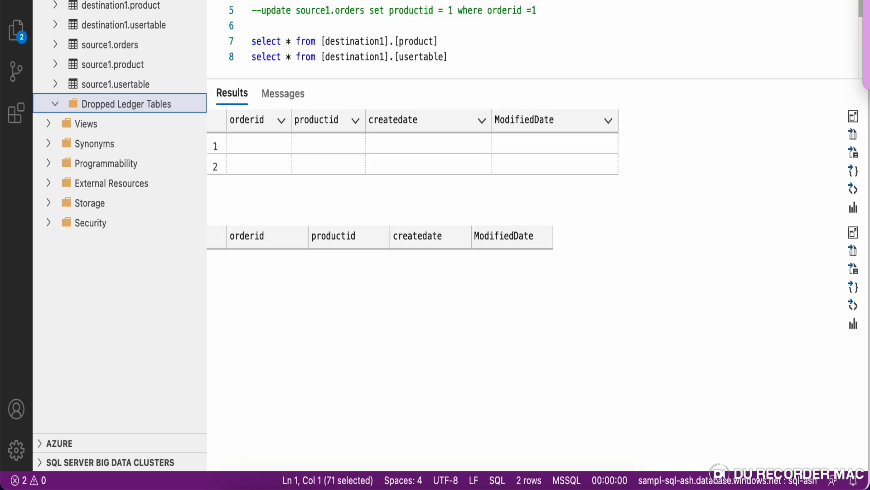
# Step: Add the query select * from [control].[Configuration] at the beginning of the query script and execute it to inspect the control table rows
pyautogui.click(391, 1)
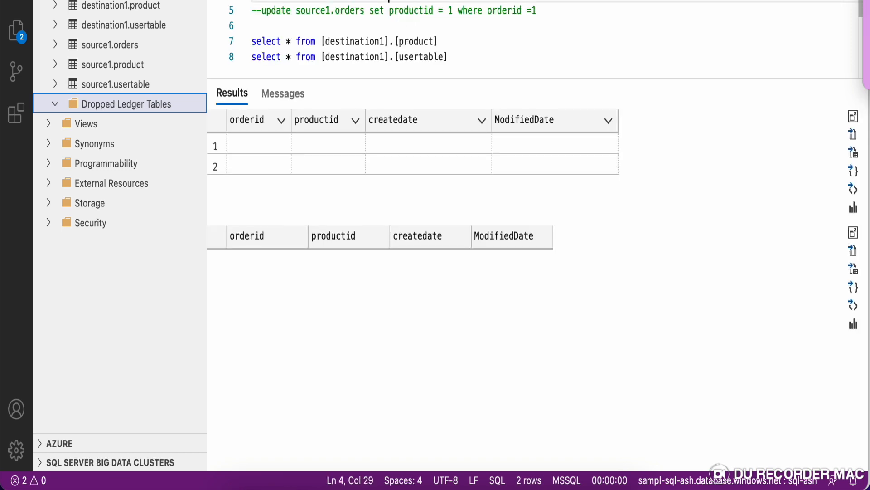
pyautogui.click(253, 1)
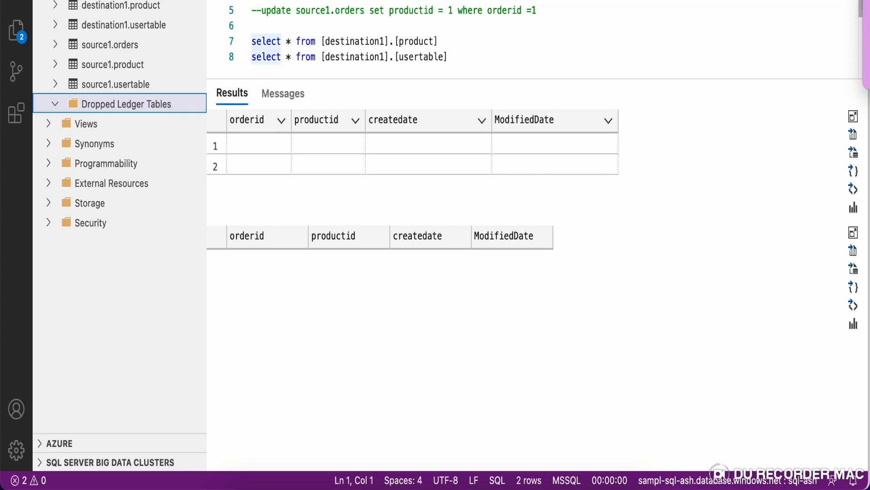
pyautogui.press('Return')
pyautogui.press('Return')
pyautogui.press('Up')
pyautogui.press('super+v')
pyautogui.press('Return')
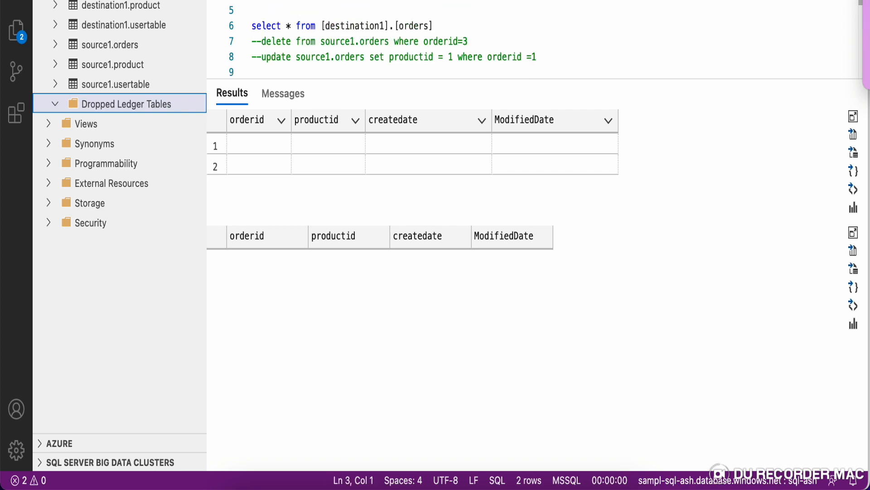
pyautogui.write('select * from')
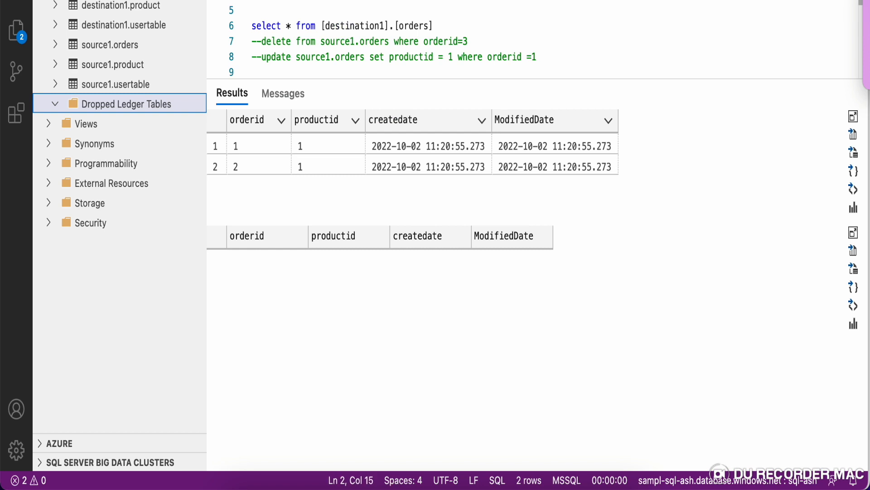
pyautogui.press('super+v')
pyautogui.moveTo(443, 0); pyautogui.dragTo(251, 0)
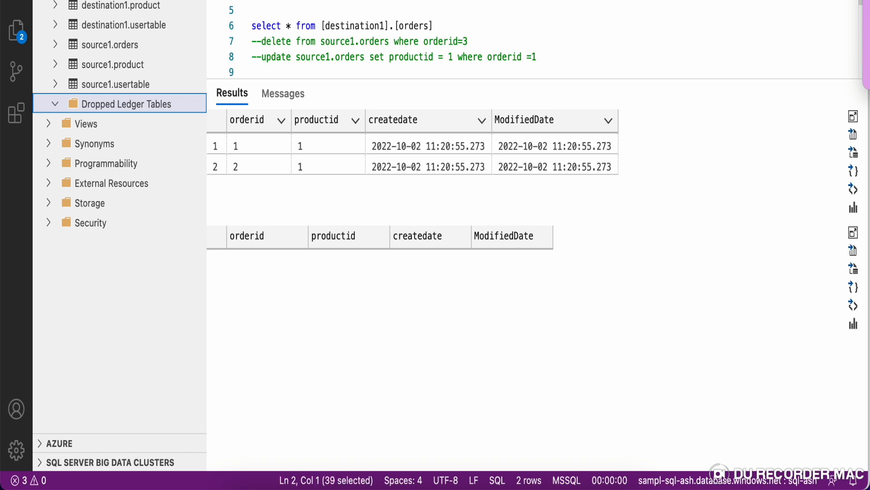
pyautogui.press('F5')
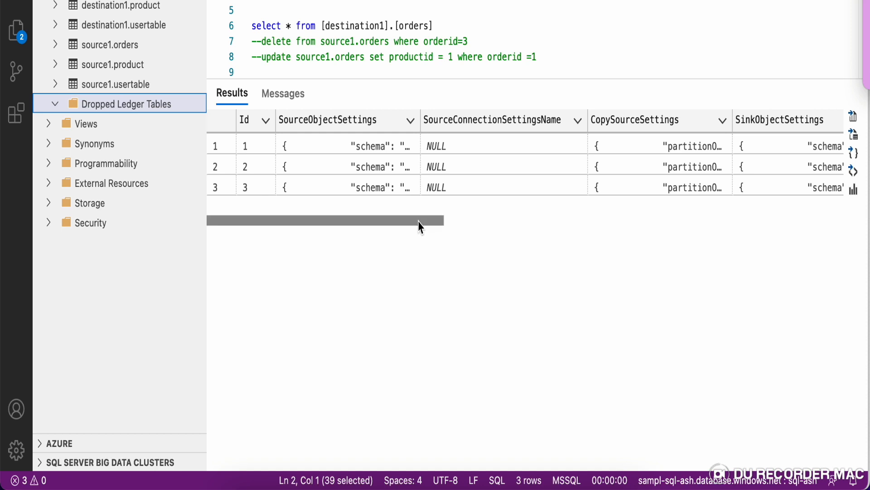
pyautogui.moveTo(429, 222); pyautogui.dragTo(367, 213)
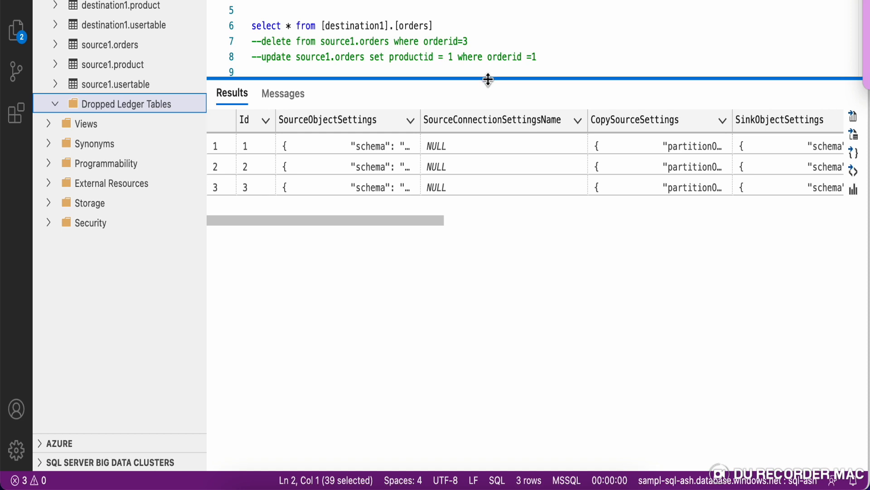
# Step: Remove the blank line above the destination1 orders query and execute the source1 and destination1 orders queries together to compare both tables
pyautogui.moveTo(488, 80); pyautogui.dragTo(501, 262)
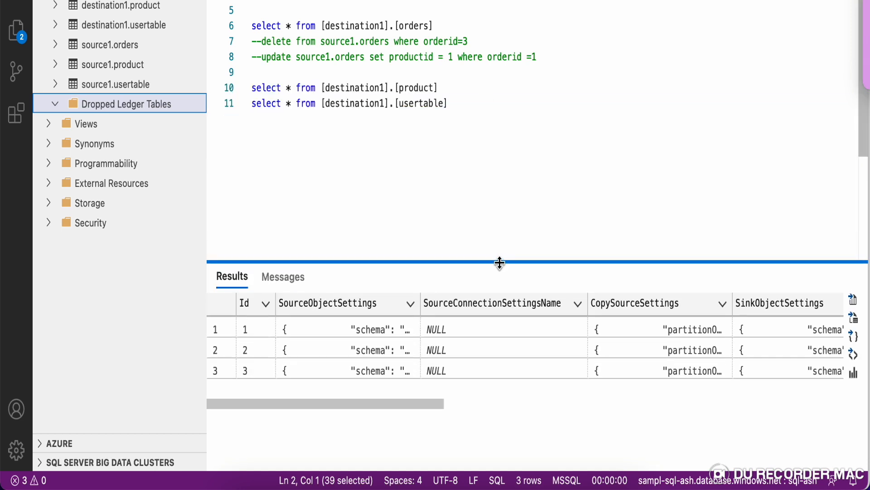
pyautogui.click(465, 166)
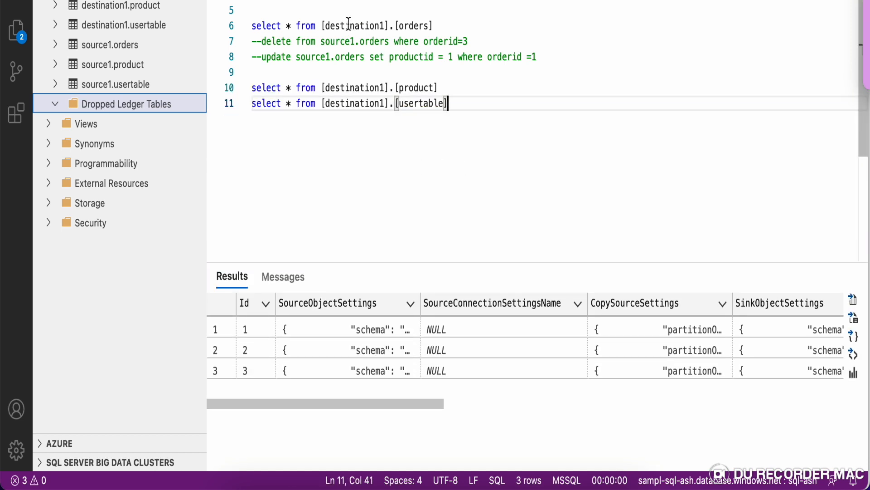
pyautogui.click(273, 13)
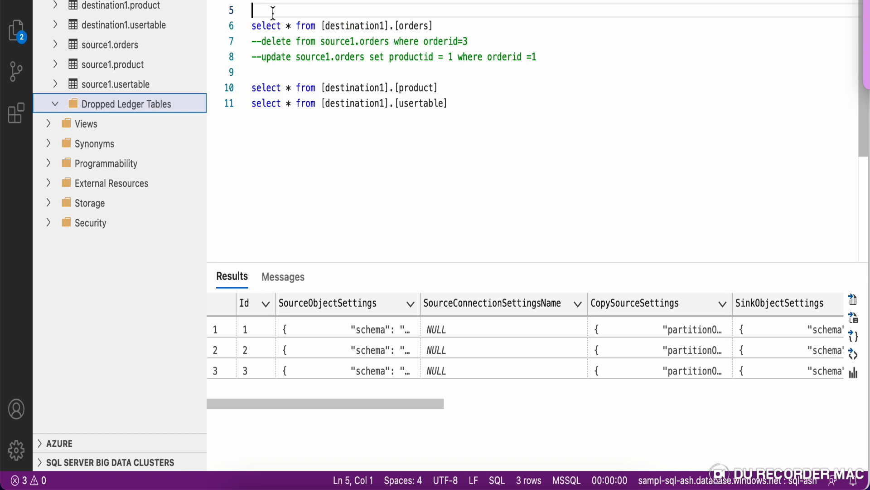
pyautogui.press('BackSpace')
pyautogui.moveTo(439, 17); pyautogui.dragTo(251, 0)
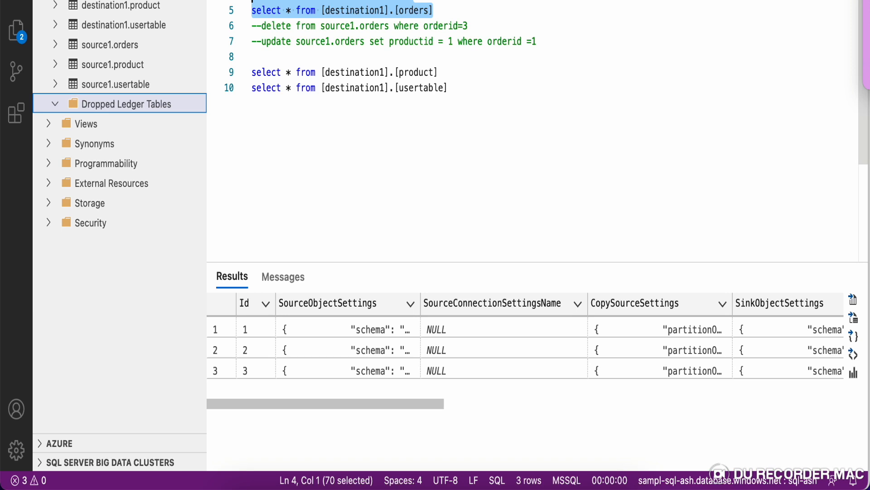
pyautogui.press('F5')
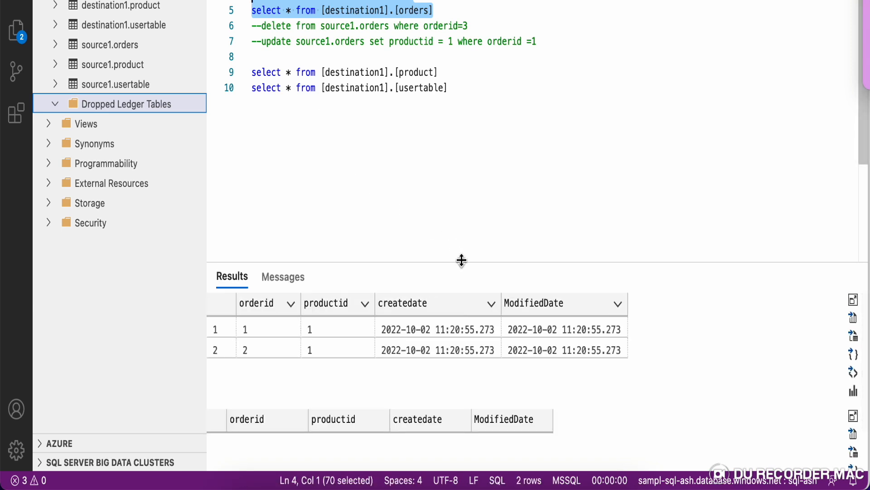
pyautogui.moveTo(462, 262); pyautogui.dragTo(476, 151)
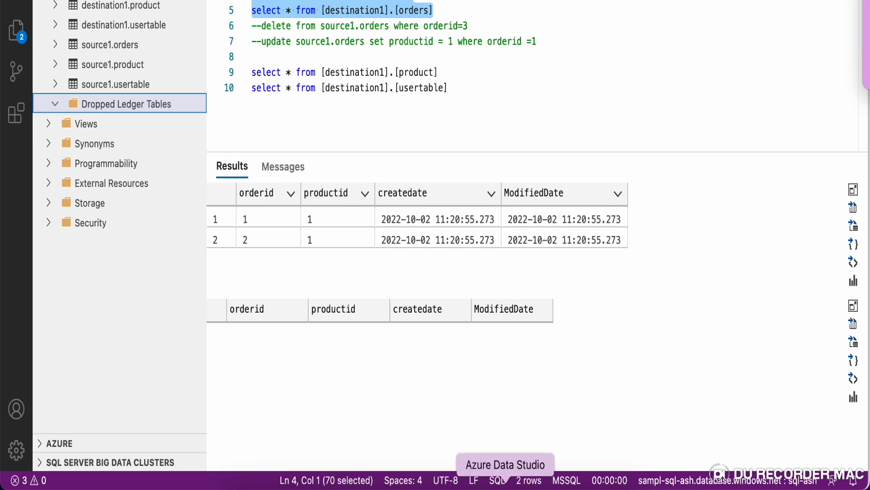
# Step: Switch to Azure Data Factory and open the Metadata_Copy_fm3_TopLevel pipeline from the Metadata_Copy_fm3_20221002 folder
pyautogui.click(577, 482)
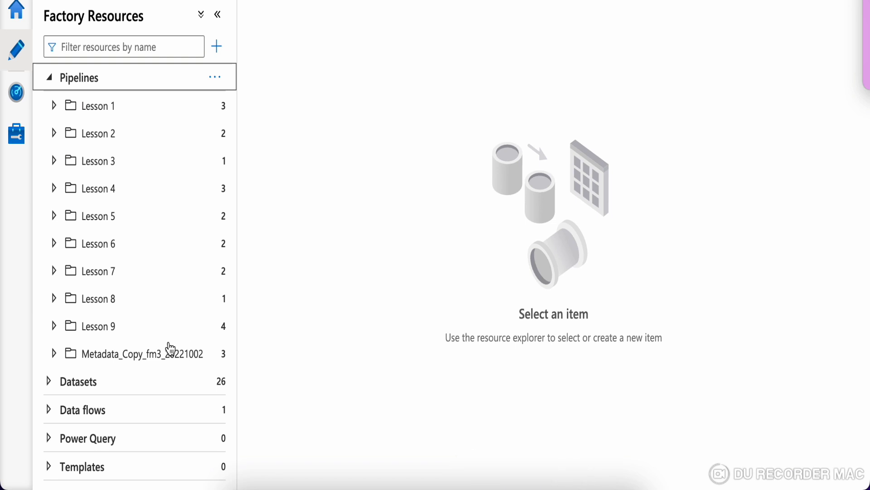
pyautogui.click(136, 356)
pyautogui.click(149, 439)
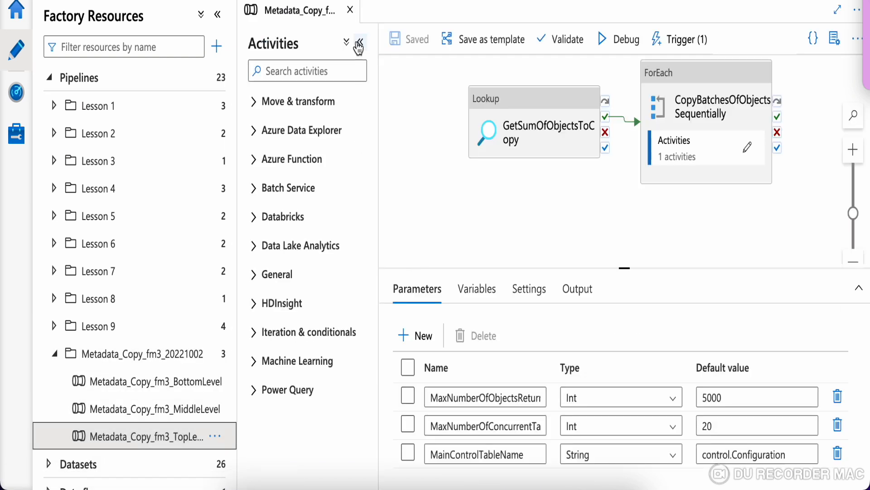
pyautogui.click(360, 41)
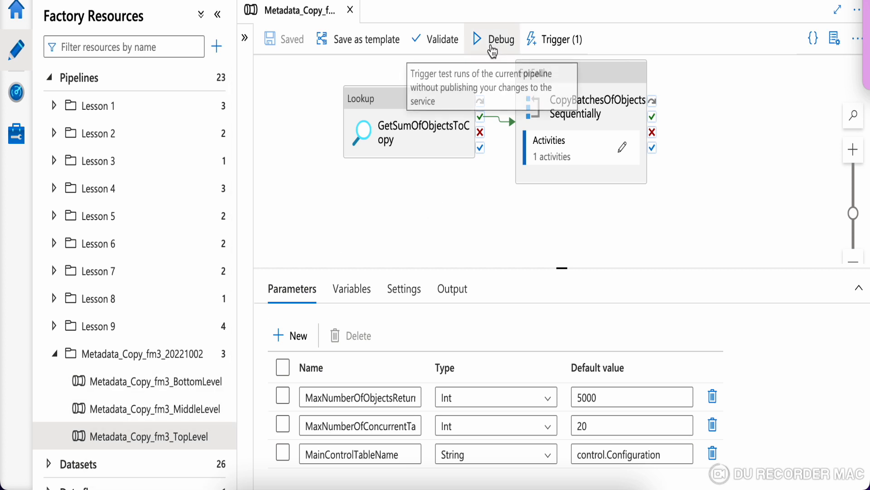
# Step: Start a debug run of the top-level pipeline with the default parameters, including control.Configuration as MainControlTableName, and refresh the run output
pyautogui.click(493, 46)
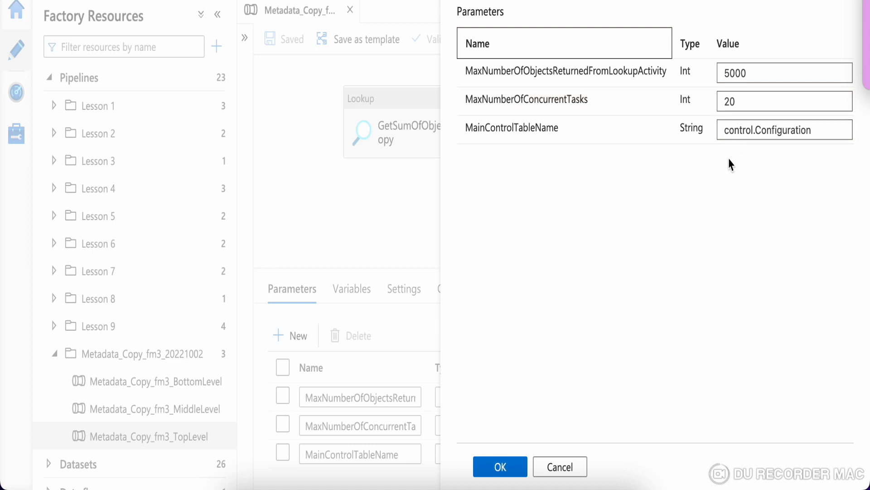
pyautogui.click(752, 139)
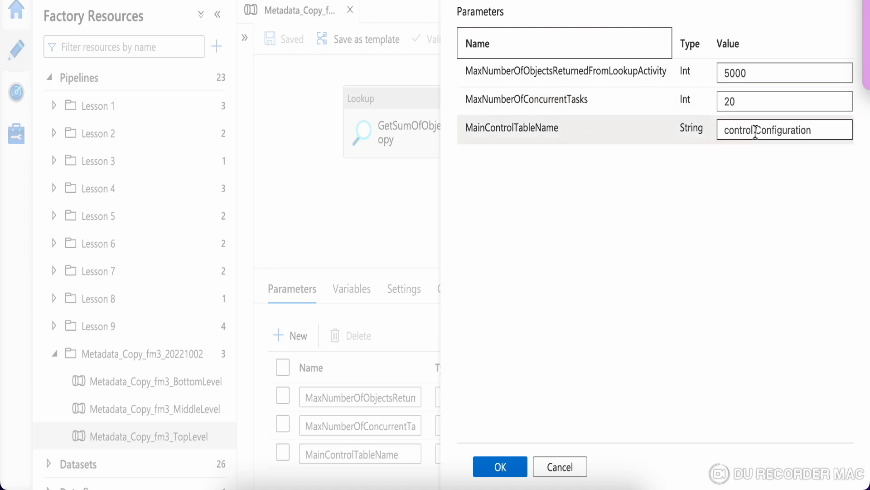
pyautogui.click(501, 467)
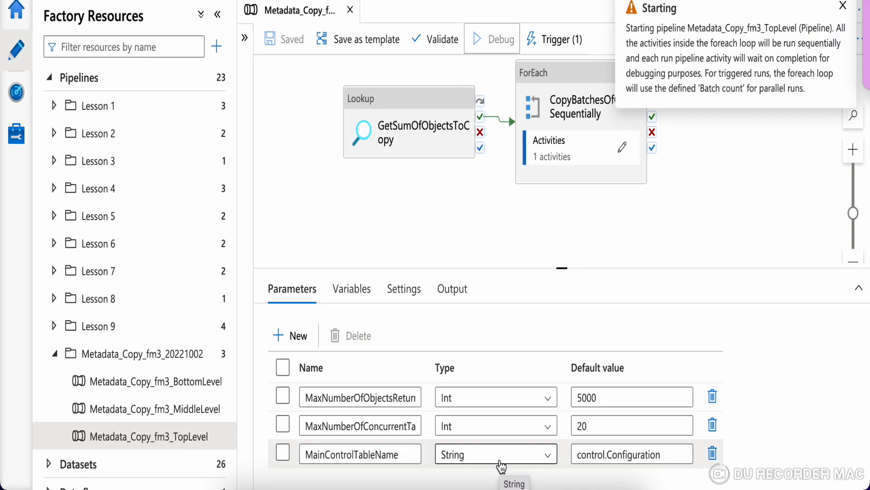
pyautogui.click(843, 6)
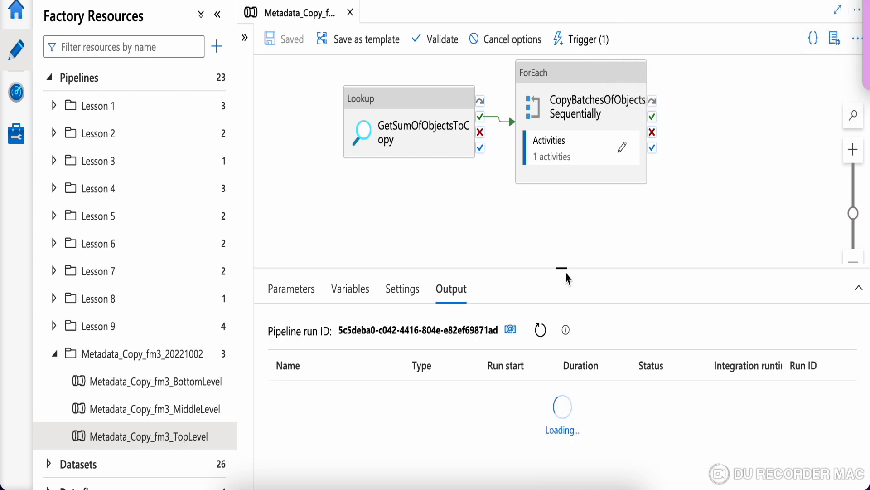
pyautogui.moveTo(566, 271); pyautogui.dragTo(566, 227)
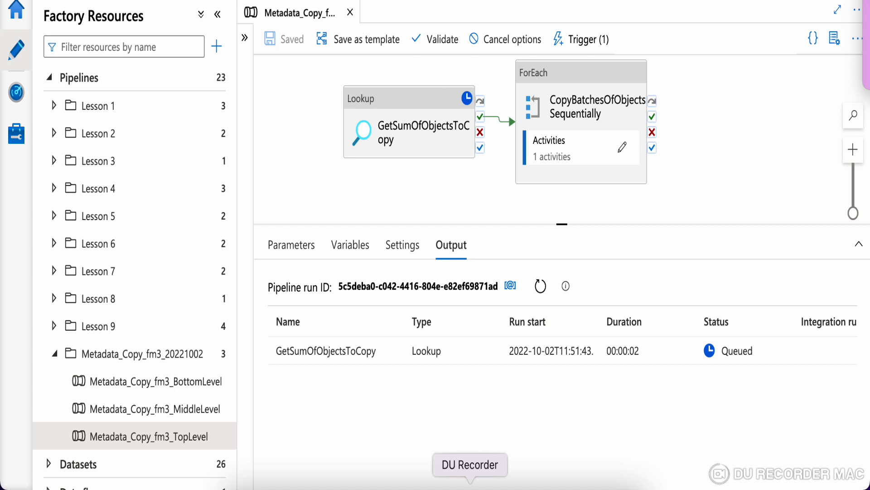
pyautogui.click(470, 489)
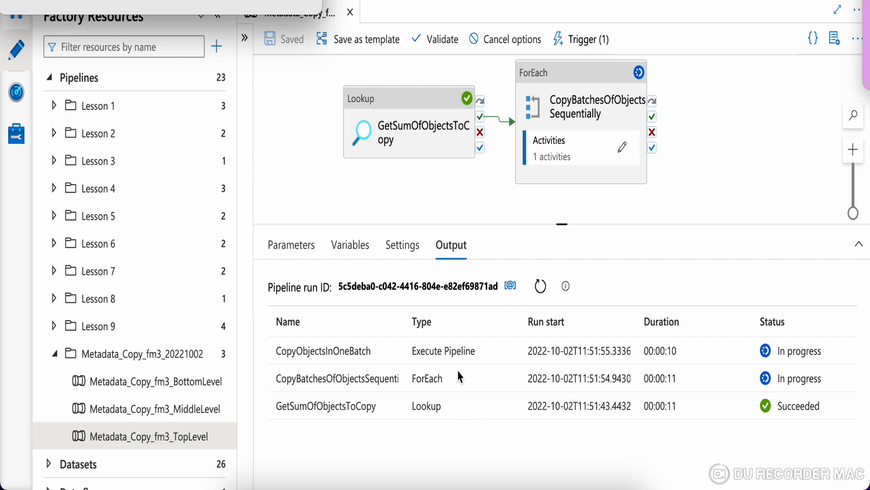
pyautogui.click(540, 286)
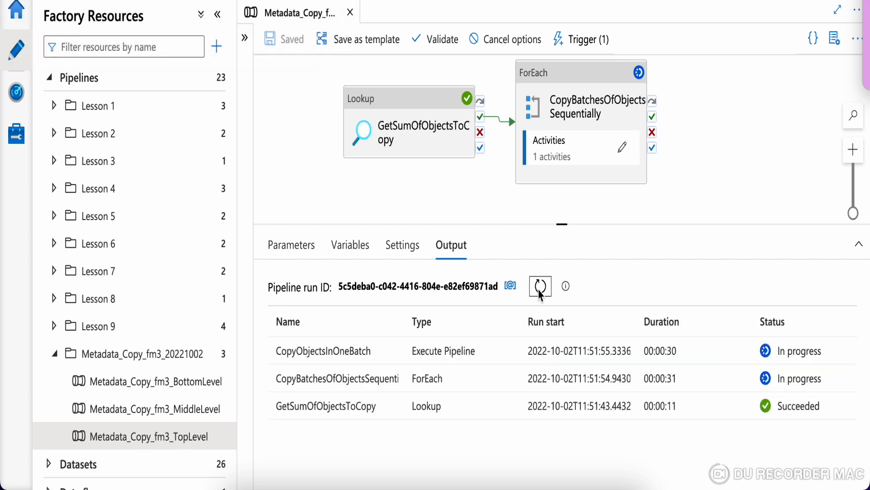
pyautogui.click(540, 290)
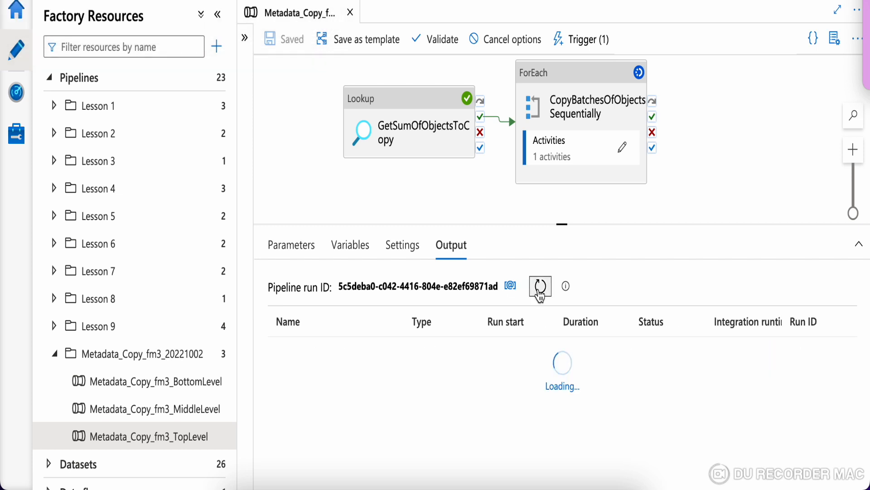
# Step: Open the Metadata_Copy_fm3_MiddleLevel run from the CopyObjectsInOneBatch output and read the error details of its CopyObjectsInOneGroup activity
pyautogui.click(398, 353)
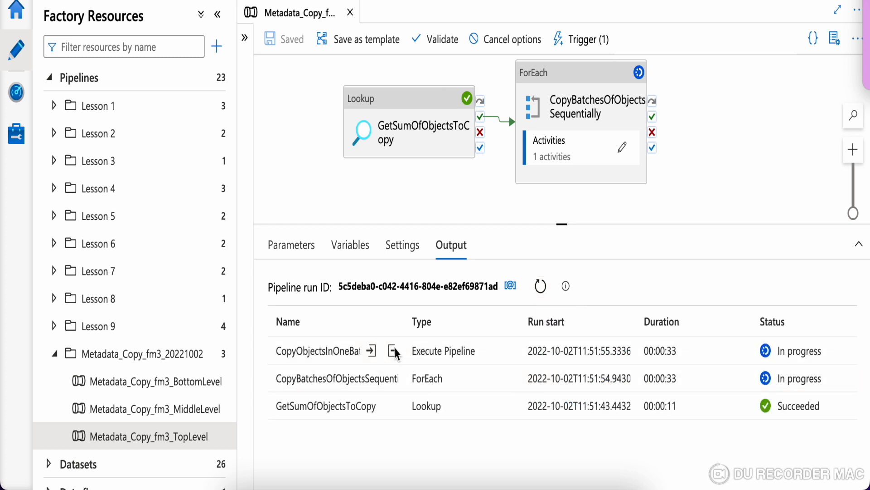
pyautogui.click(457, 173)
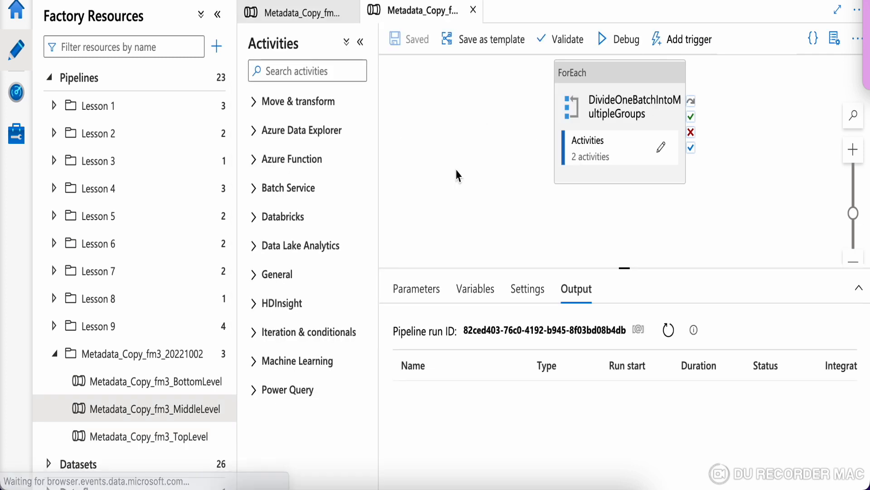
pyautogui.click(360, 42)
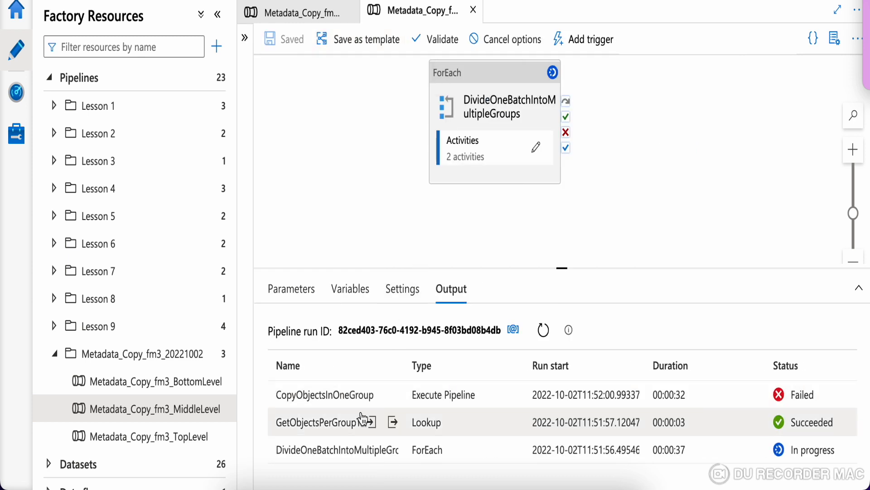
pyautogui.moveTo(564, 268); pyautogui.dragTo(564, 221)
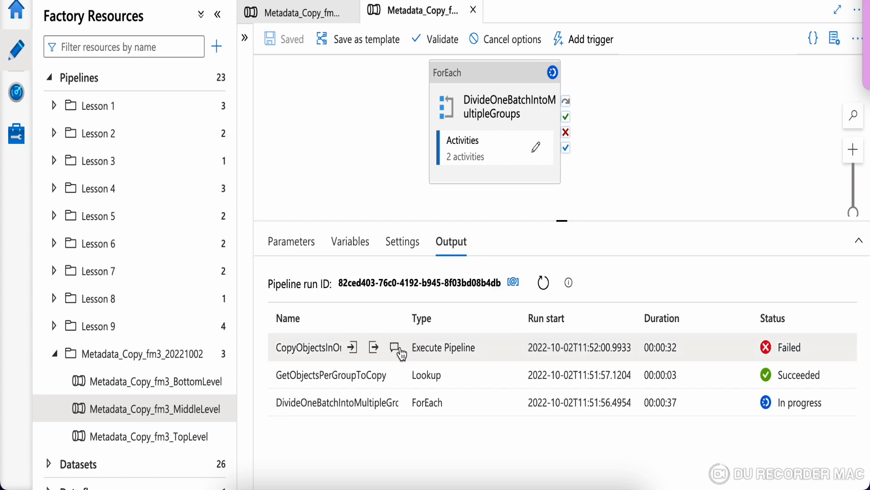
pyautogui.click(401, 350)
pyautogui.click(396, 350)
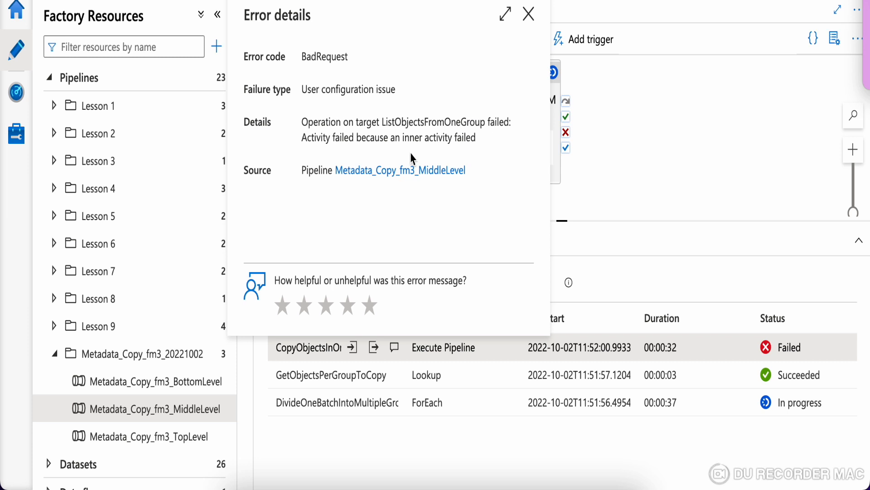
pyautogui.click(528, 20)
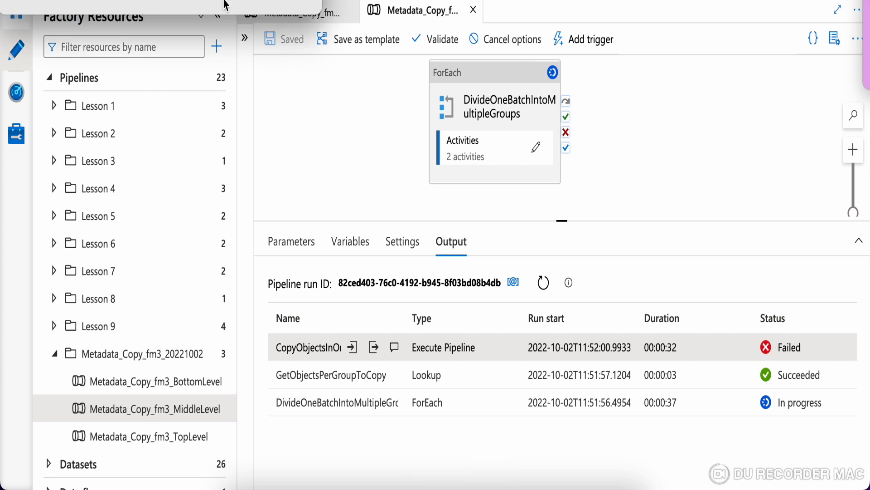
# Step: Open the Metadata_Copy_fm3_BottomLevel run from the CopyObjectsInOneGroup output, read the first UpdateWatermarkColumnValue error, and return to Azure Data Studio
pyautogui.click(374, 347)
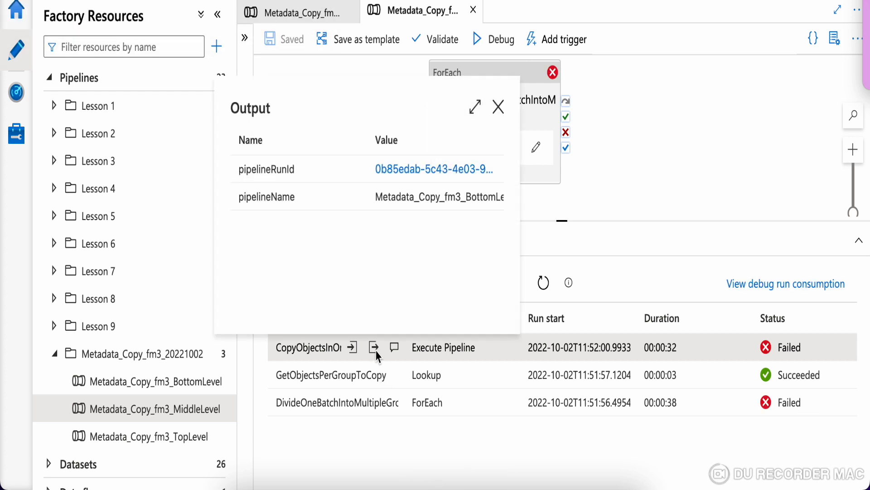
pyautogui.click(450, 170)
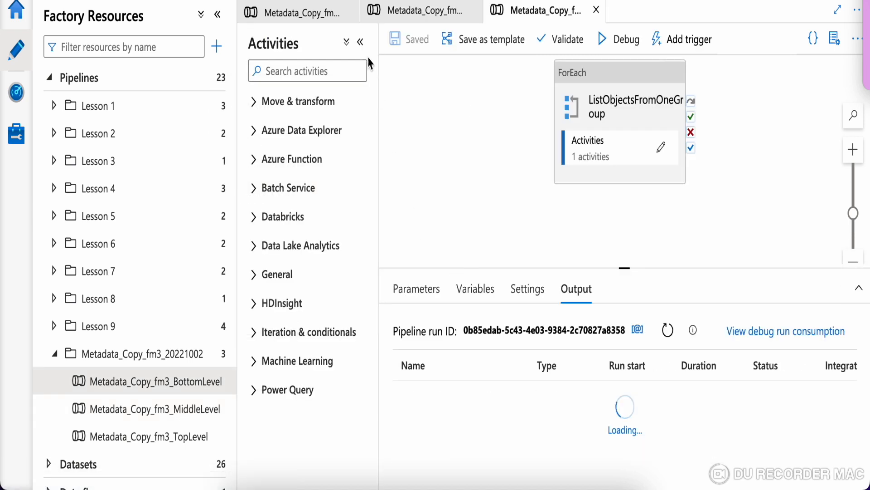
pyautogui.click(361, 42)
pyautogui.moveTo(561, 269); pyautogui.dragTo(562, 166)
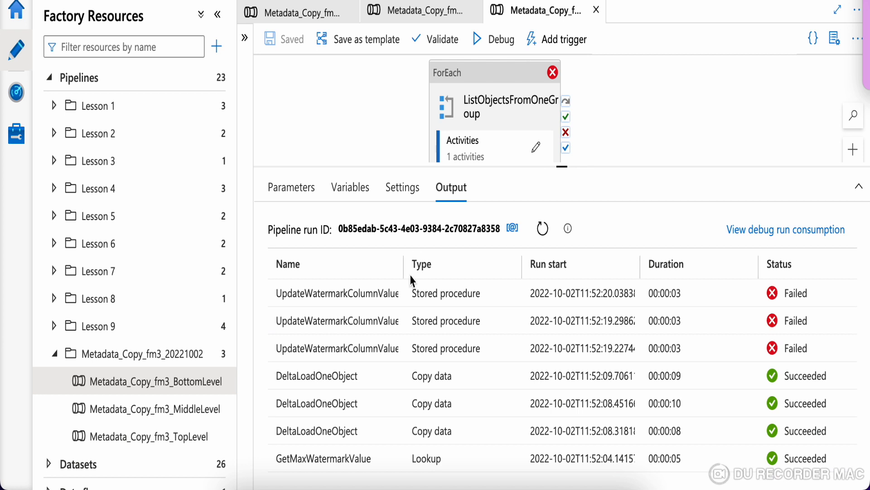
pyautogui.click(392, 294)
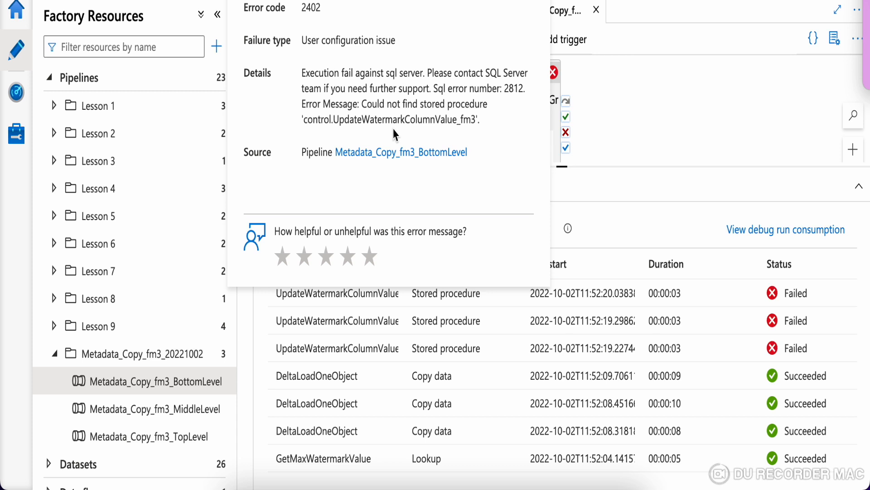
pyautogui.click(505, 481)
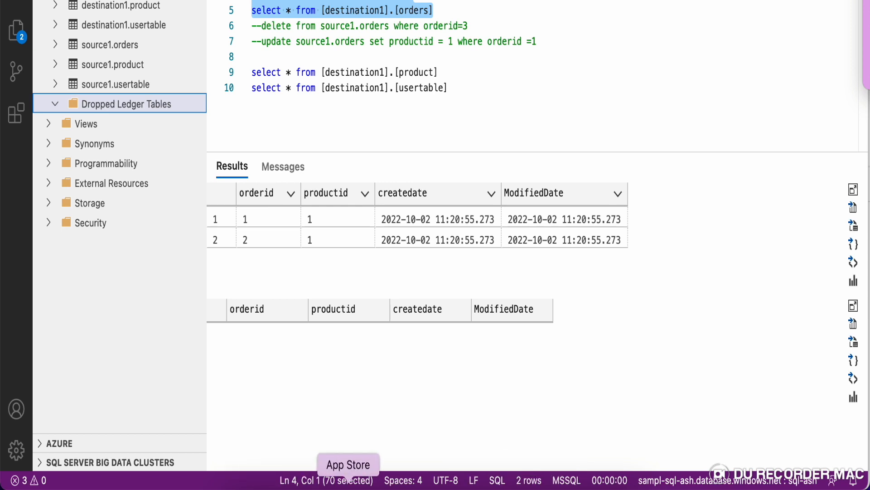
# Step: Run the script creating the control.UpdateWatermarkColumnValue_fm3 stored procedure, and query the source1.orders and destination1.orders tables
pyautogui.click(470, 487)
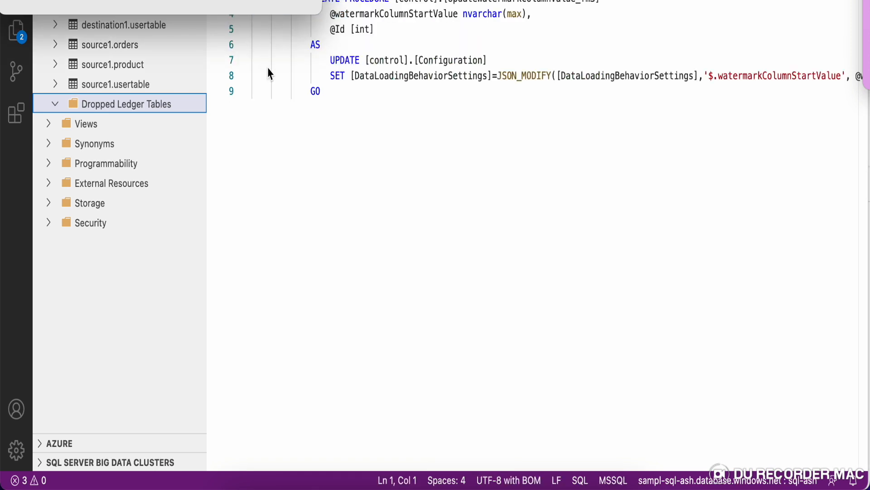
pyautogui.click(433, 136)
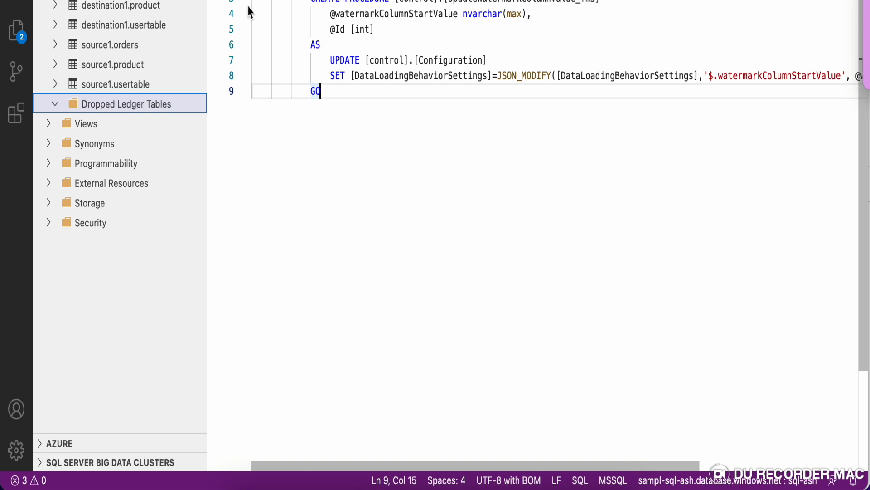
pyautogui.click(233, 1)
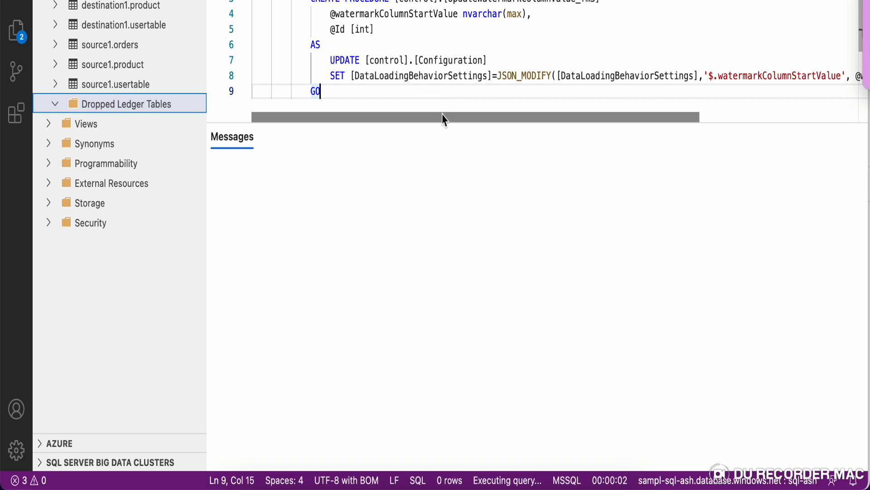
pyautogui.moveTo(443, 119); pyautogui.dragTo(385, 119)
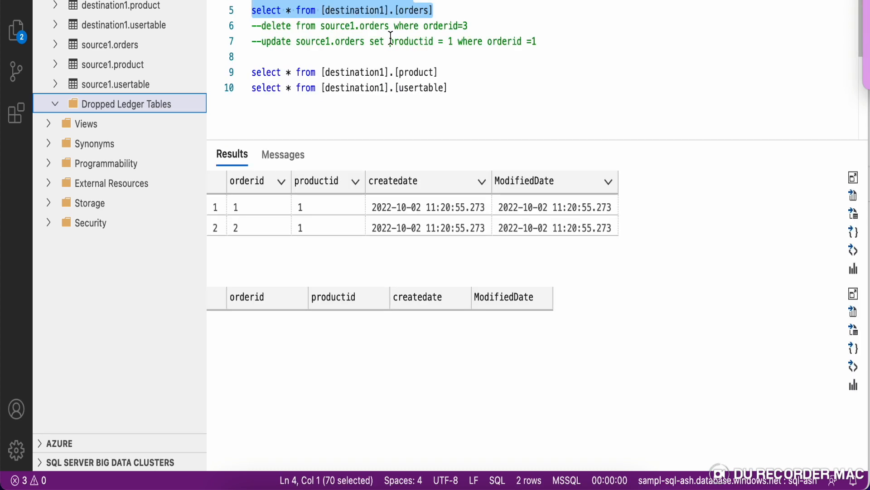
pyautogui.press('F5')
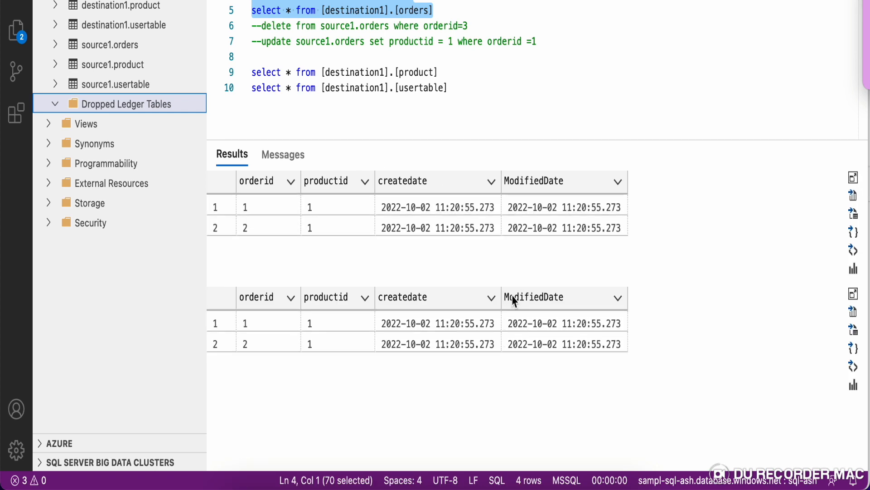
# Step: Run delete from [destination1].[orders] as a new statement at the end of the query script, and remove the statement from the script
pyautogui.click(450, 84)
pyautogui.moveTo(435, 10); pyautogui.dragTo(297, 9)
pyautogui.press('super+c')
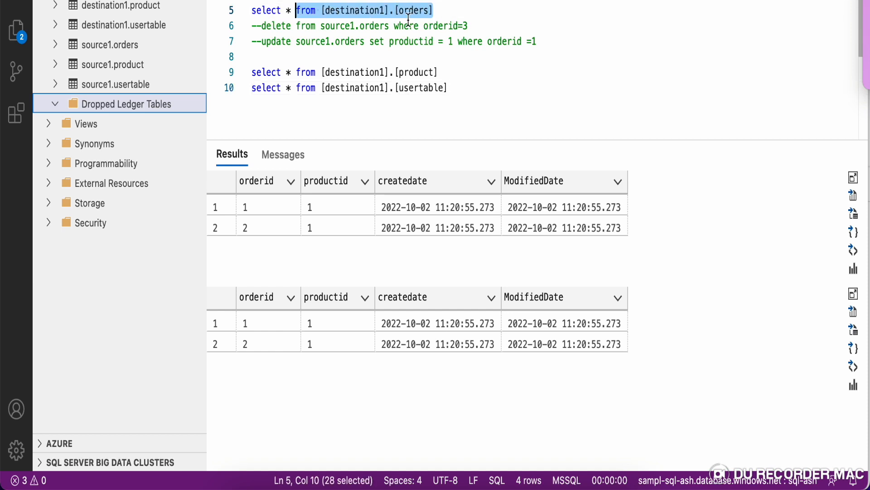
pyautogui.click(475, 88)
pyautogui.press('Return')
pyautogui.press('Return')
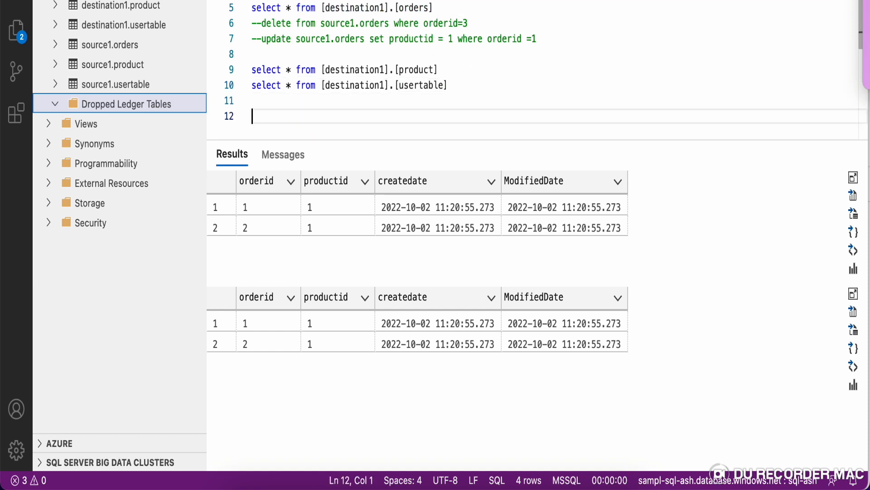
pyautogui.press('Return')
pyautogui.press('super+v')
pyautogui.click(252, 117)
pyautogui.write('delete')
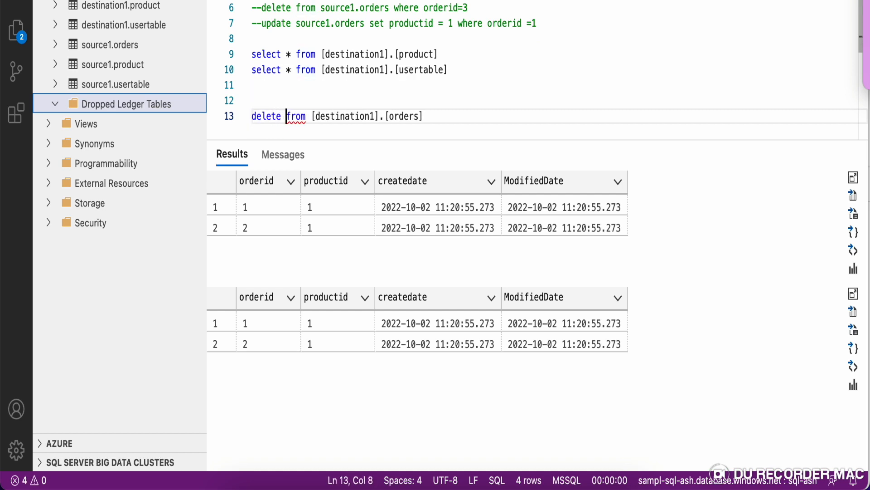
pyautogui.moveTo(424, 116); pyautogui.dragTo(245, 118)
pyautogui.press('F5')
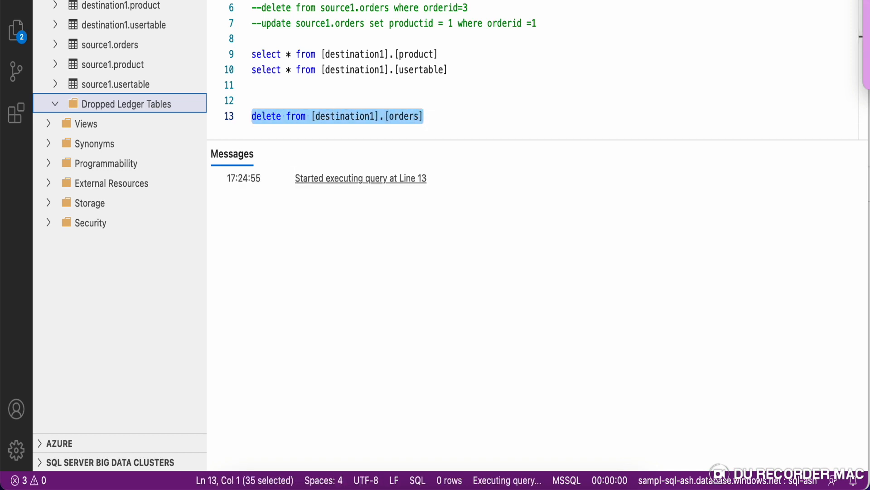
pyautogui.press('BackSpace')
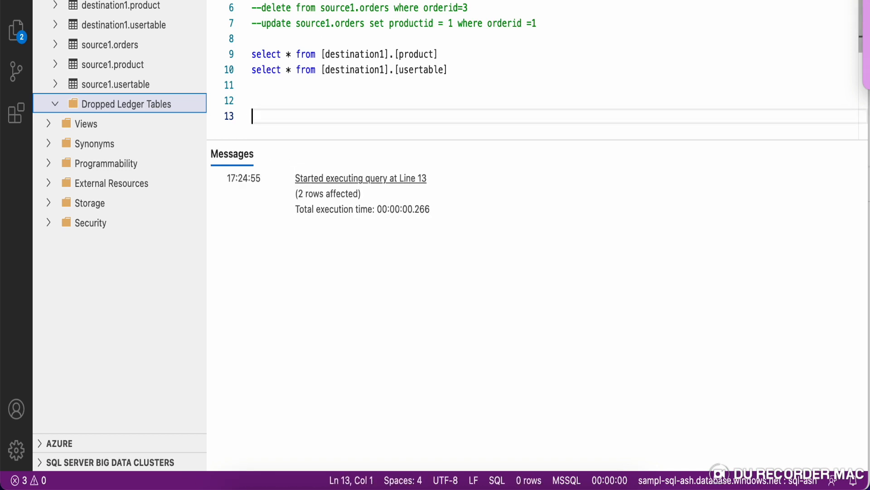
# Step: Query source1.orders and destination1.orders again, and query the control.Configuration table
pyautogui.moveTo(450, 4); pyautogui.dragTo(253, 0)
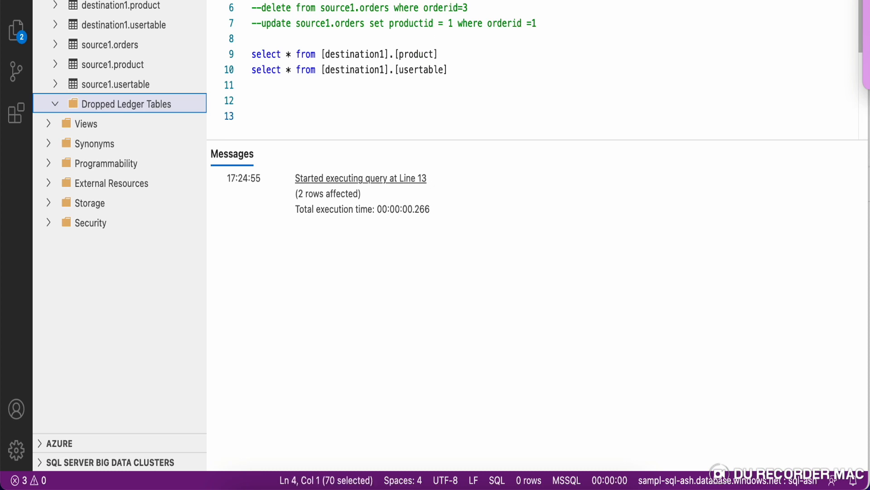
pyautogui.press('F5')
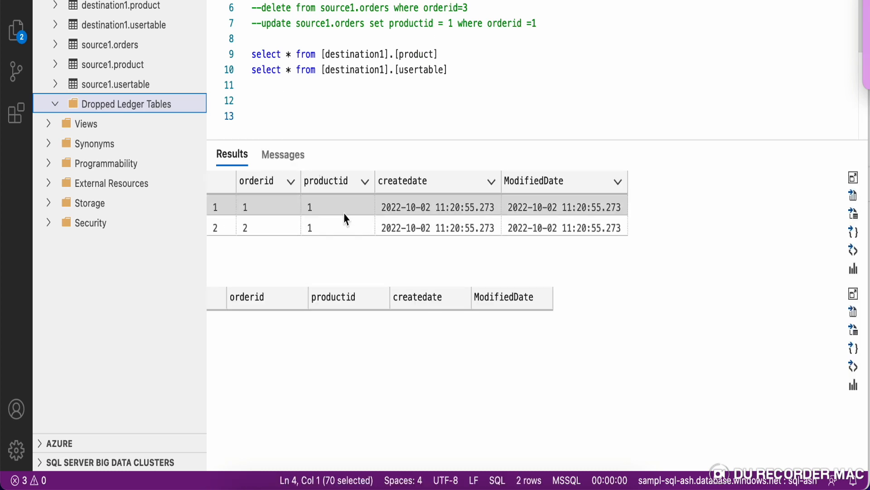
pyautogui.click(489, 64)
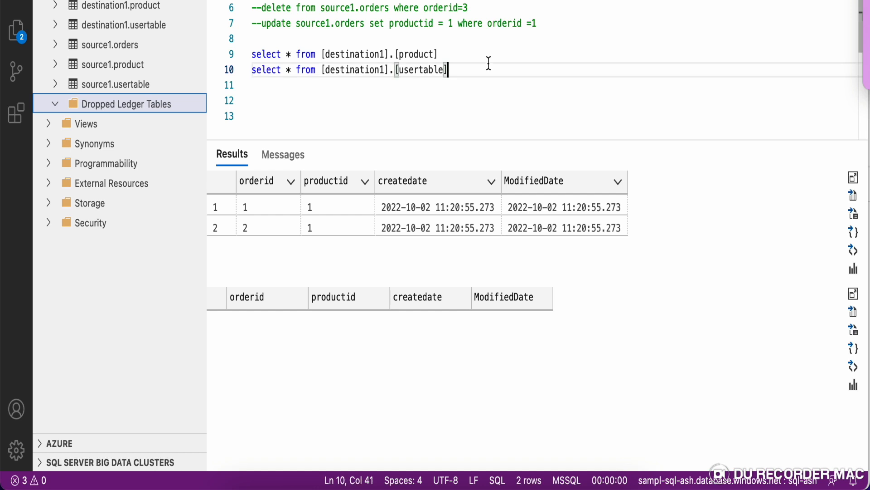
pyautogui.scroll(1, 489, 62)
pyautogui.moveTo(443, 0); pyautogui.dragTo(252, 0)
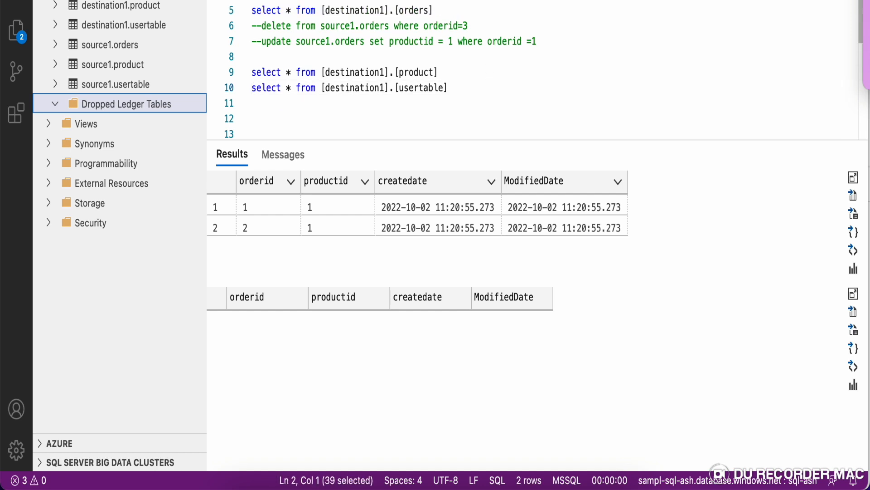
pyautogui.press('F5')
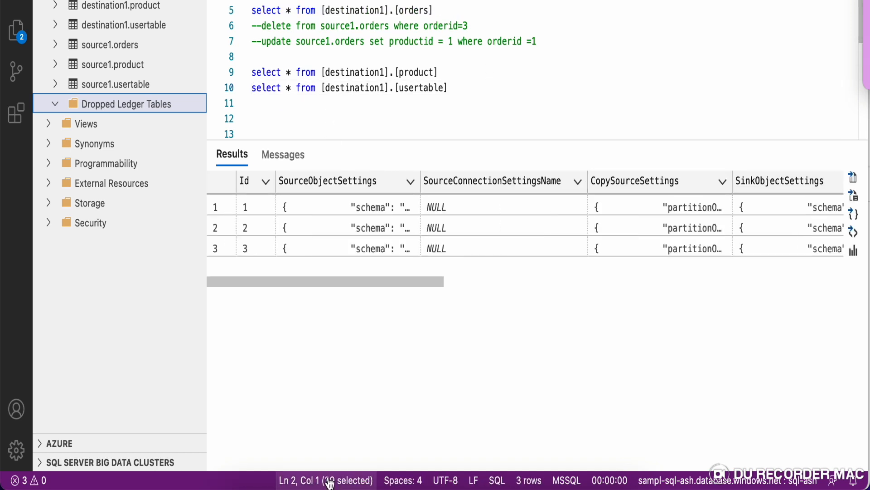
# Step: Switch to Azure Data Factory, dismiss the error details and debug Metadata_Copy_fm3_TopLevel with its default parameters
pyautogui.click(577, 484)
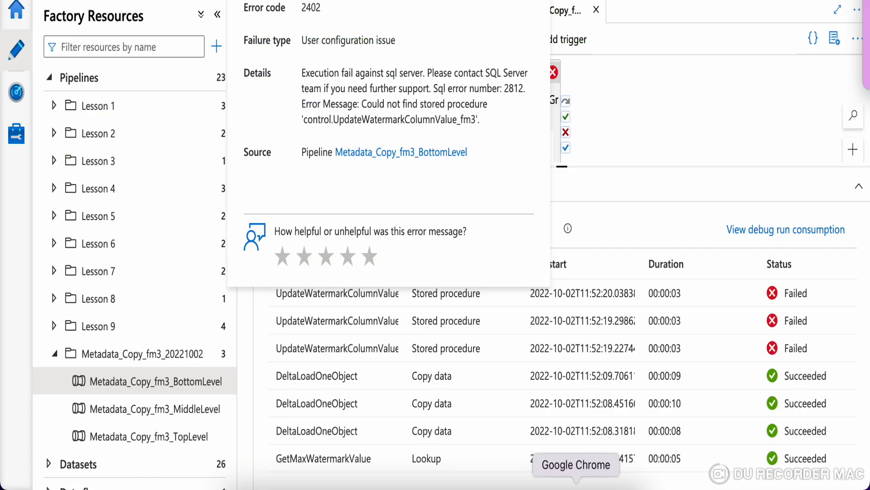
pyautogui.press('Escape')
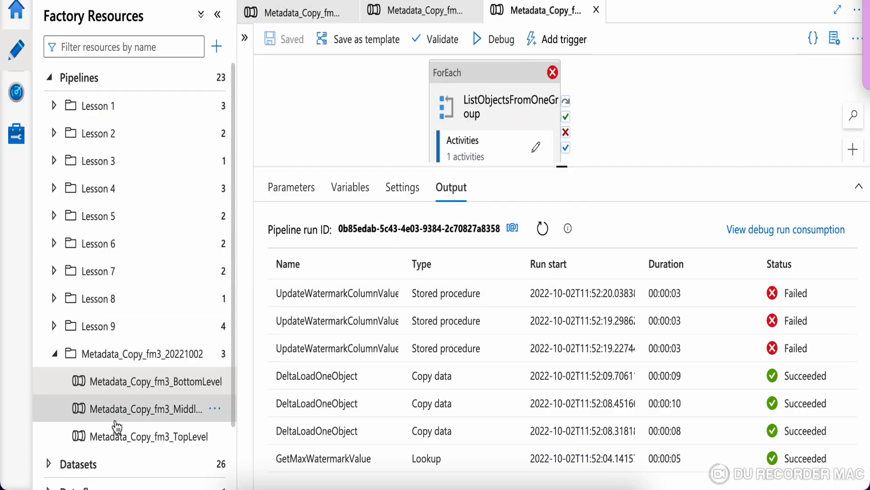
pyautogui.click(125, 440)
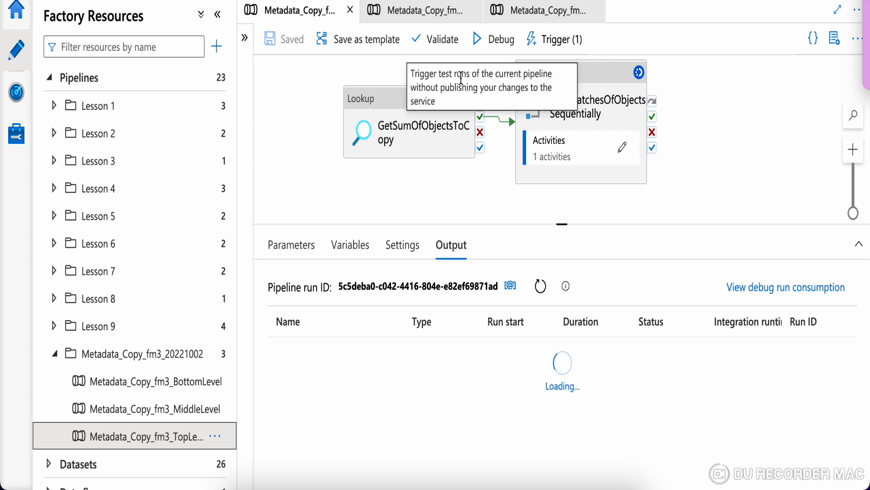
pyautogui.click(491, 38)
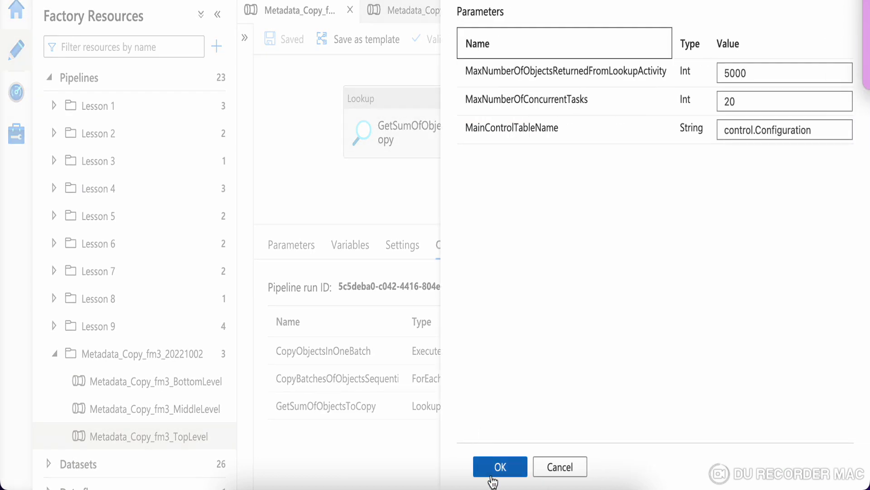
pyautogui.click(496, 473)
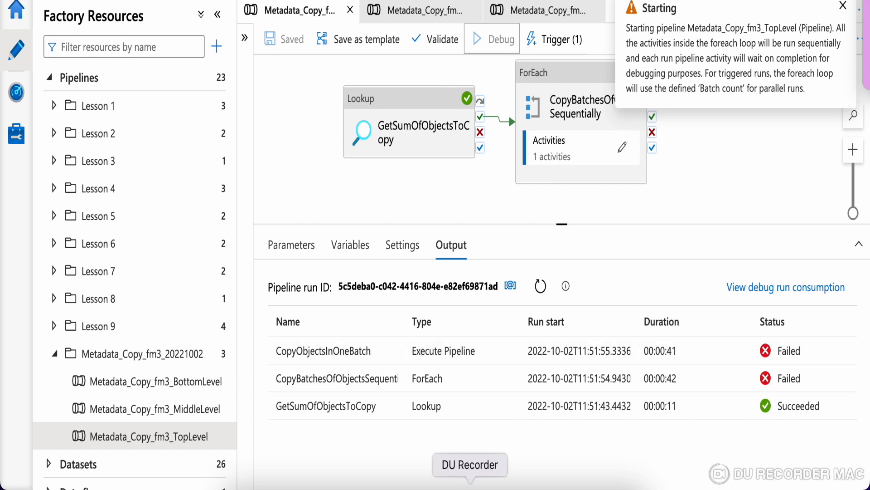
pyautogui.click(470, 488)
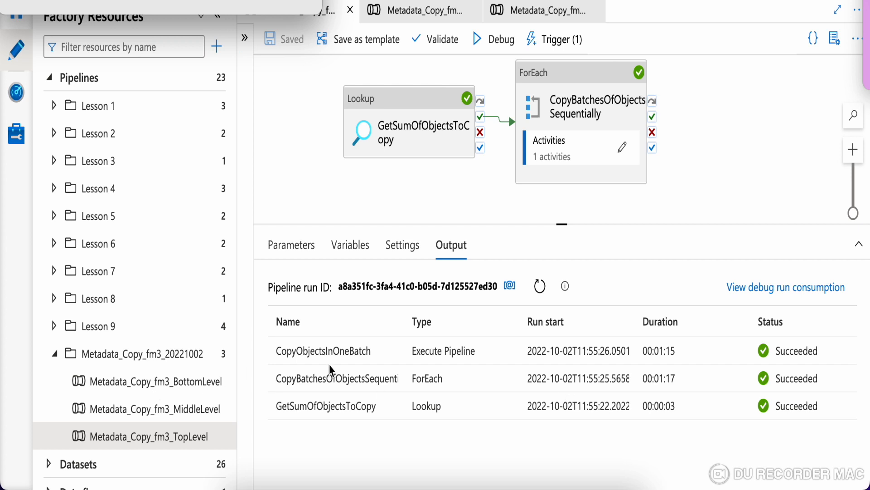
# Step: Switch to Azure Data Studio and query source1.orders and destination1.orders to compare the copied rows
pyautogui.click(551, 462)
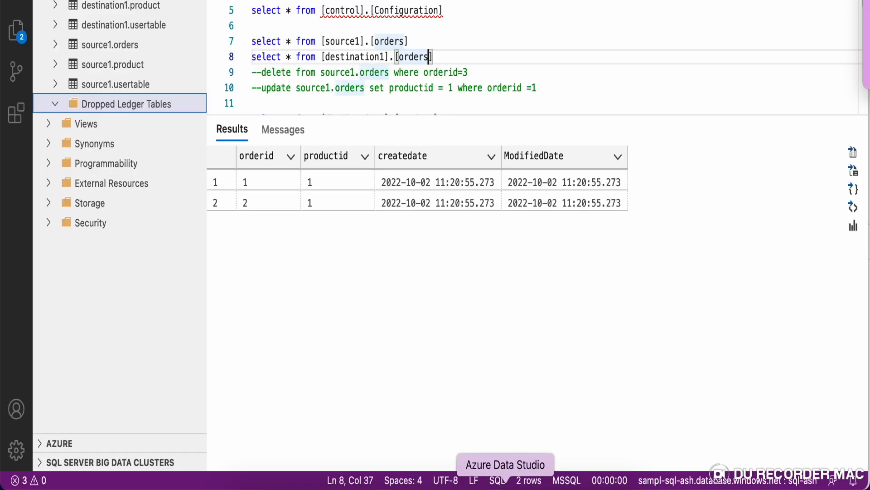
pyautogui.click(441, 58)
pyautogui.click(322, 50)
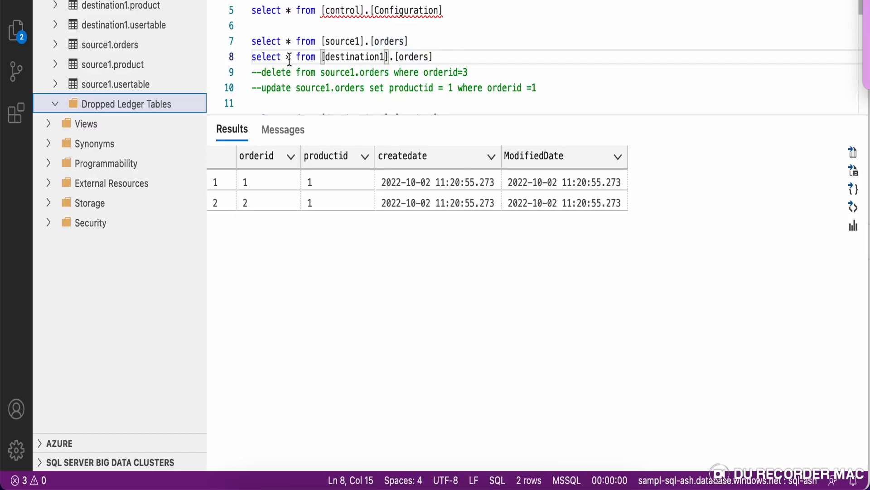
pyautogui.moveTo(445, 56); pyautogui.dragTo(254, 43)
pyautogui.press('F5')
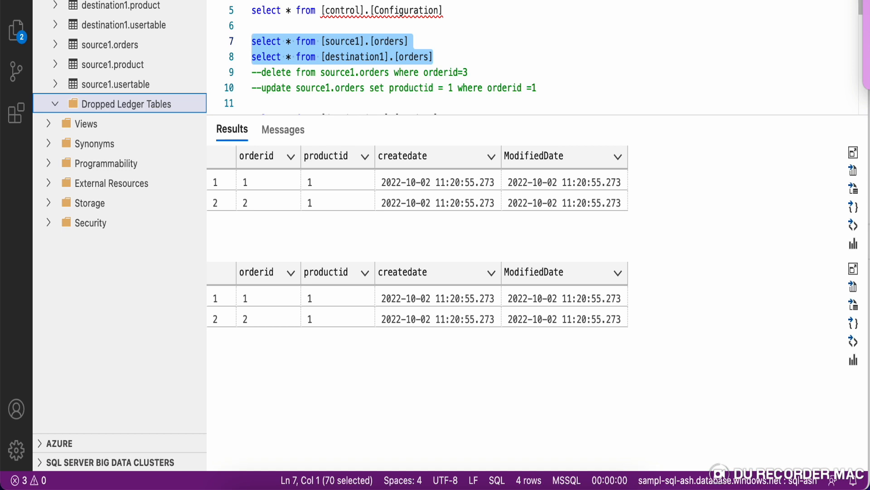
# Step: Run the two statements on source1.orders that add order 3 with productid 3 and set productid 2 for order 1
pyautogui.click(532, 0)
pyautogui.moveTo(532, 0); pyautogui.dragTo(251, 0)
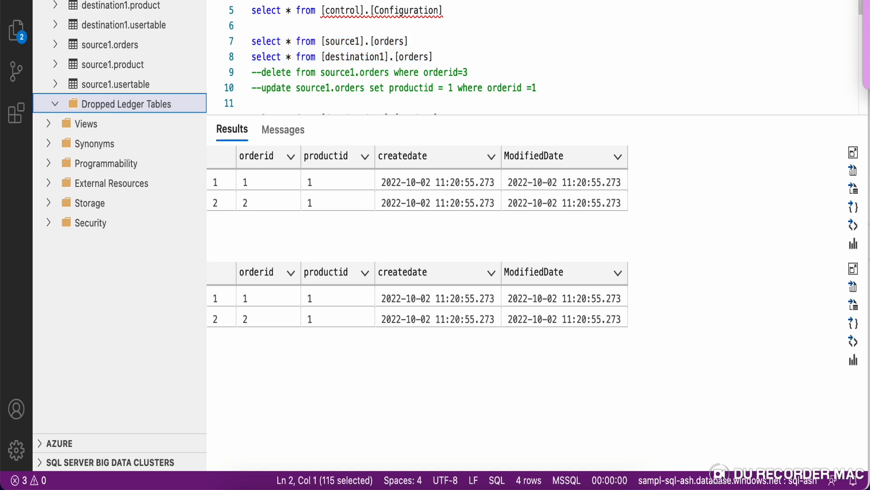
pyautogui.press('F5')
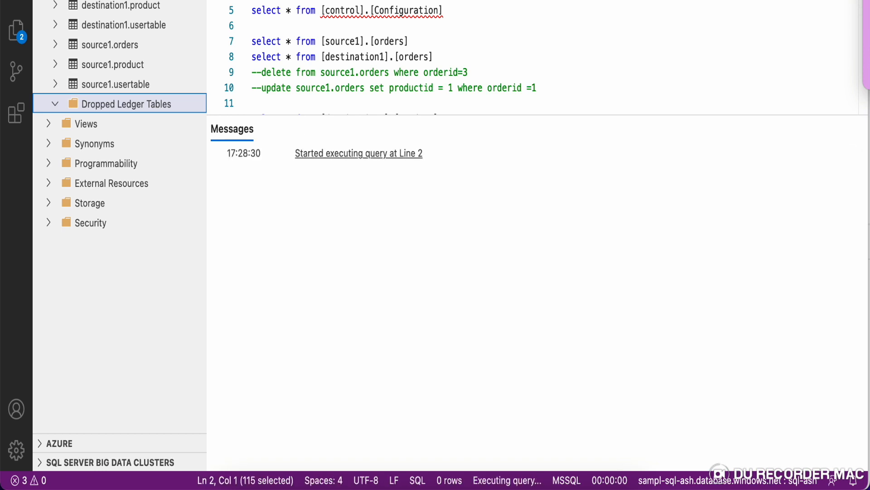
# Step: Query only the source1.orders table to check the inserted and updated orders
pyautogui.click(451, 32)
pyautogui.click(345, 42)
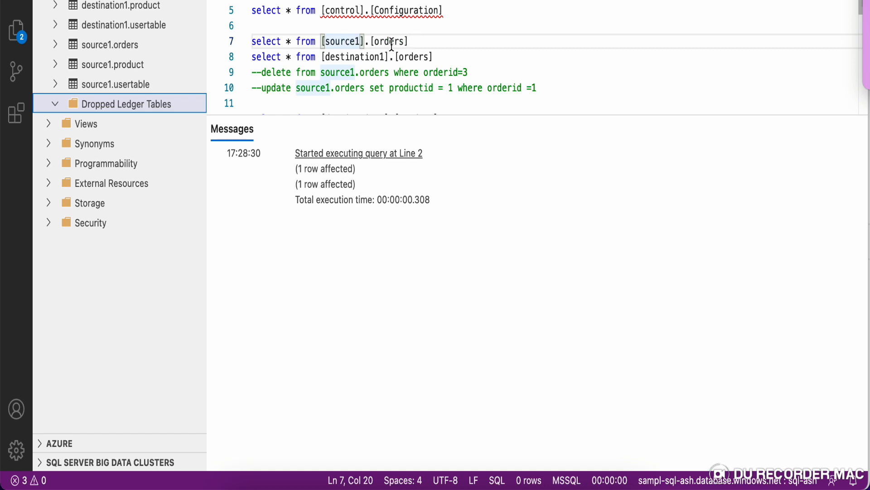
pyautogui.moveTo(424, 42); pyautogui.dragTo(252, 1)
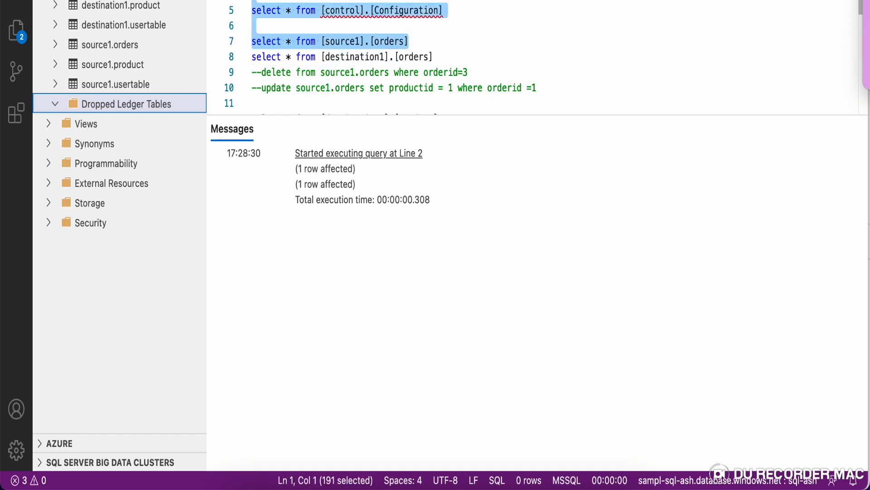
pyautogui.click(253, 40)
pyautogui.click(414, 45)
pyautogui.moveTo(413, 45); pyautogui.dragTo(254, 44)
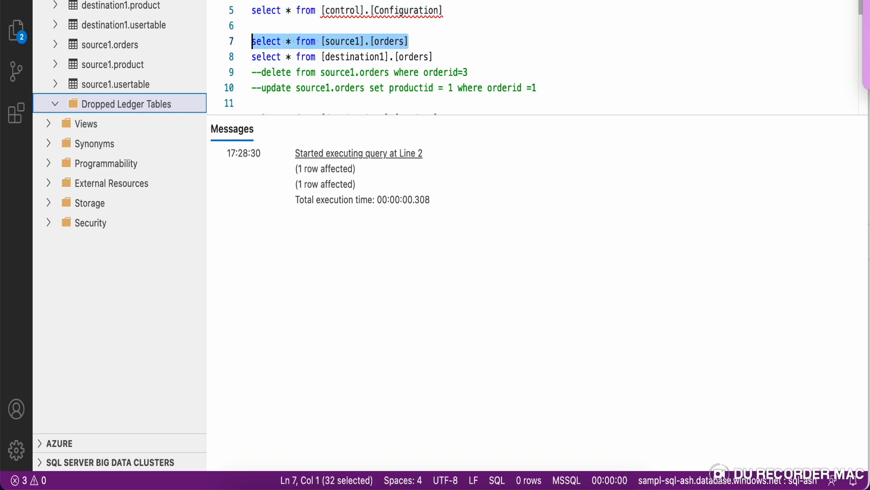
pyautogui.press('F5')
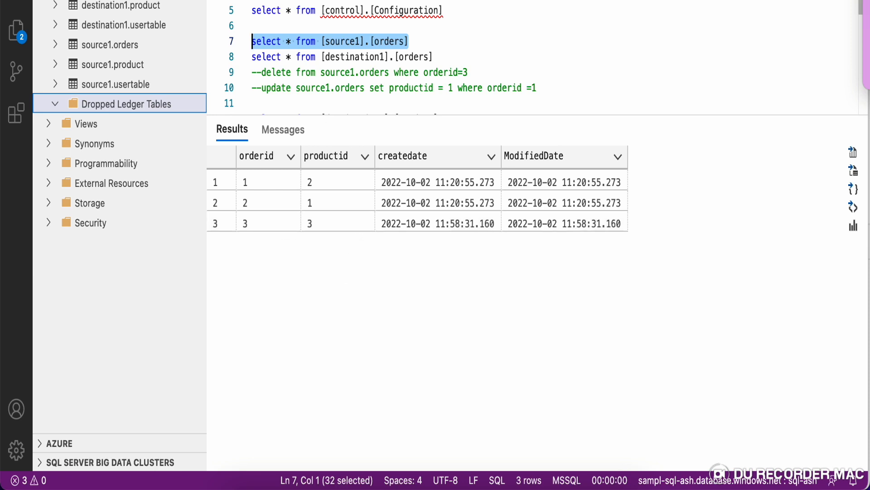
# Step: Set ModifiedDate to getdate() in the update statement for order 1 in source1.orders, and run that statement
pyautogui.click(443, 0)
pyautogui.press('Right')
pyautogui.press('Right')
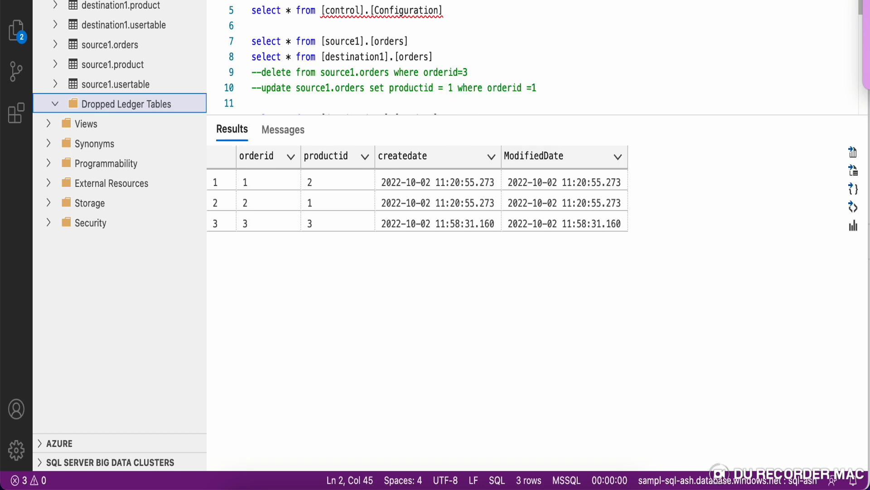
pyautogui.press('Right')
pyautogui.press('Right')
pyautogui.press('Right')
pyautogui.press('Right')
pyautogui.write('getdate()')
pyautogui.moveTo(644, 0); pyautogui.dragTo(251, 0)
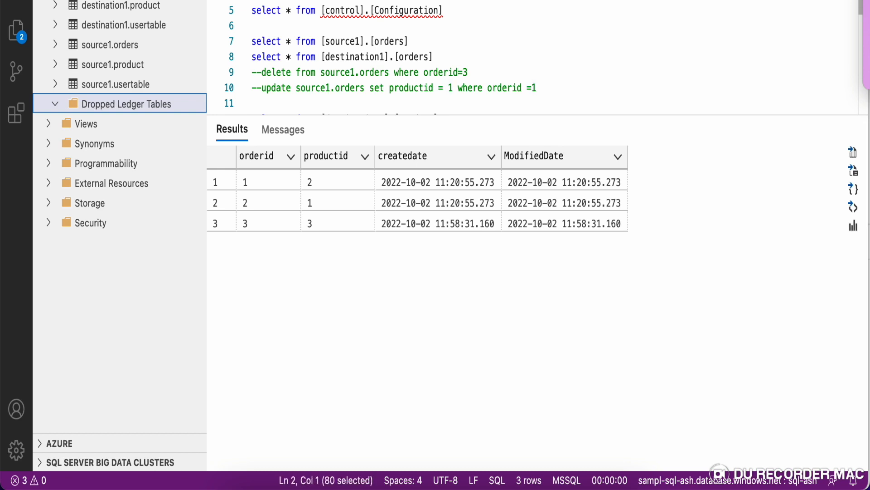
pyautogui.press('F5')
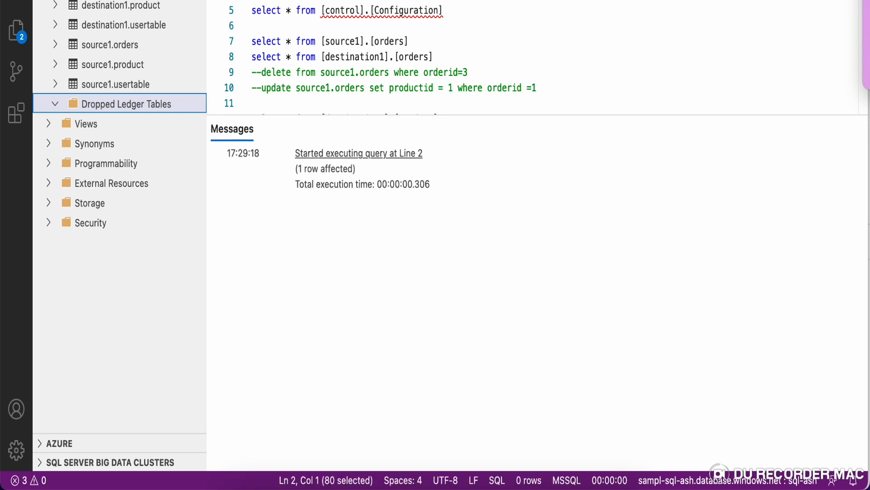
# Step: Run only the select statement on source1.orders to check the ModifiedDate of the changed orders
pyautogui.click(449, 36)
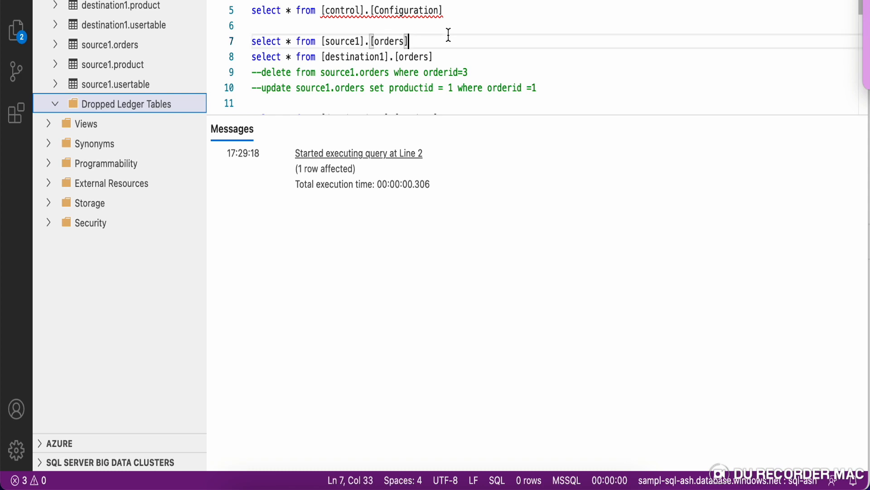
pyautogui.keyDown('shift'); pyautogui.click(251, 40); pyautogui.keyUp('shift')
pyautogui.click(434, 40)
pyautogui.moveTo(252, 57); pyautogui.dragTo(341, 56)
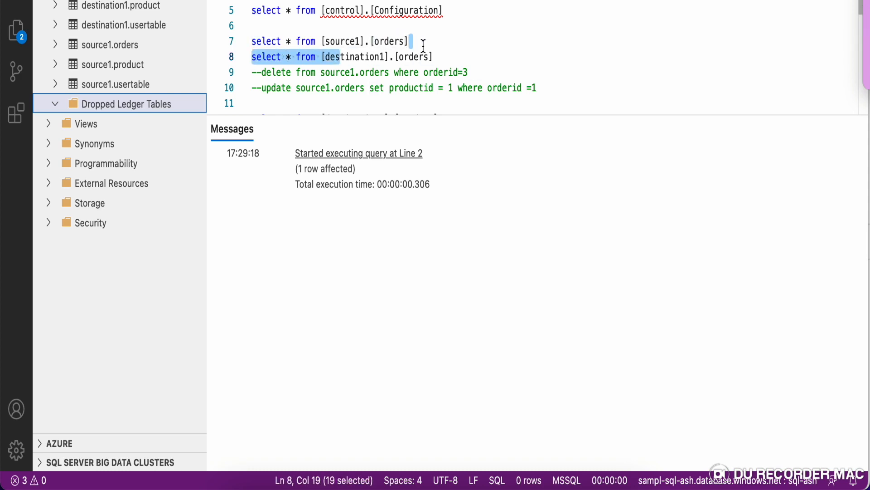
pyautogui.click(423, 46)
pyautogui.moveTo(409, 41); pyautogui.dragTo(252, 41)
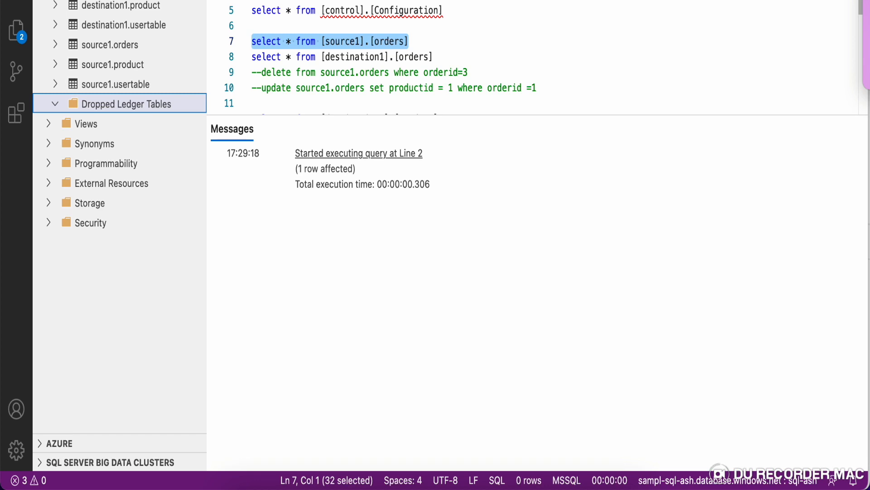
pyautogui.press('F5')
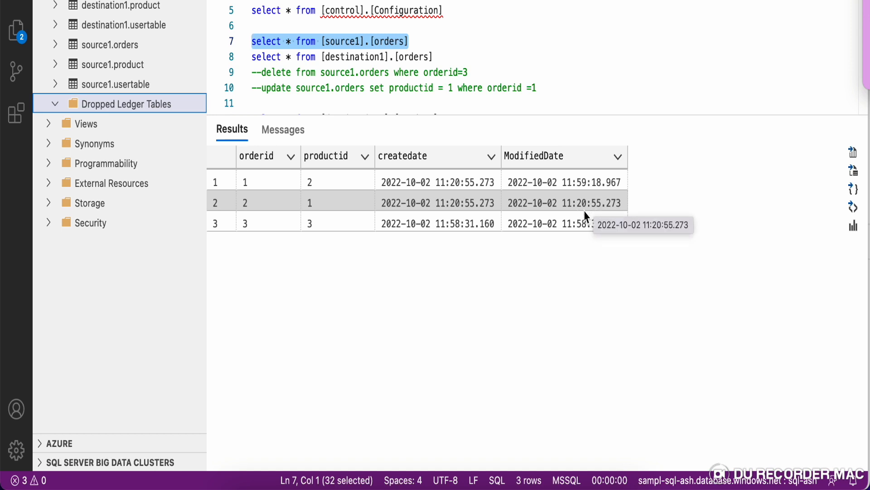
pyautogui.click(502, 52)
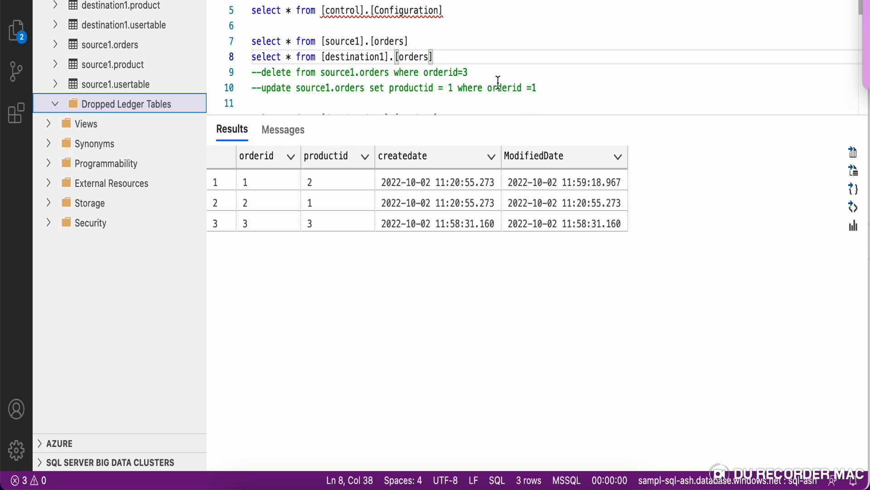
# Step: Add the filter where id = 2 to the control.Configuration query, run it, and widen the SourceObjectSettings column to read its table name
pyautogui.click(455, 10)
pyautogui.write('where ')
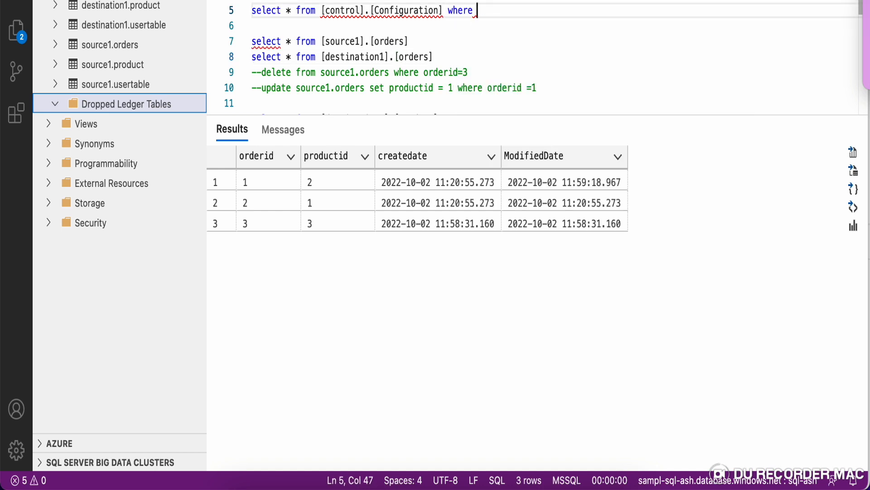
pyautogui.write('id = 1')
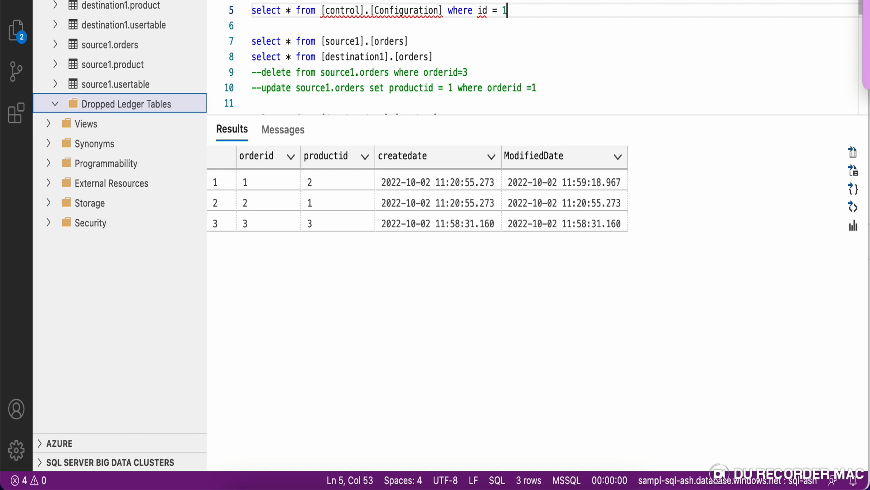
pyautogui.write('2')
pyautogui.press('BackSpace')
pyautogui.press('BackSpace')
pyautogui.write('2')
pyautogui.moveTo(515, 12); pyautogui.dragTo(250, 16)
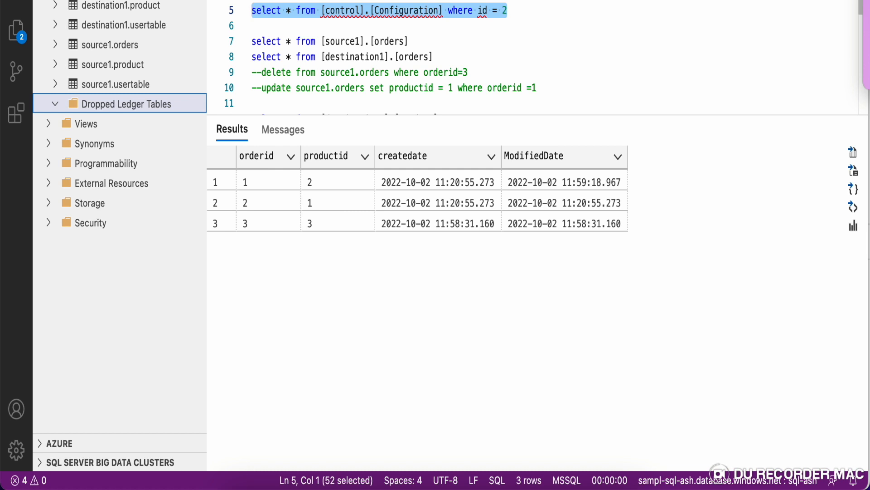
pyautogui.press('F5')
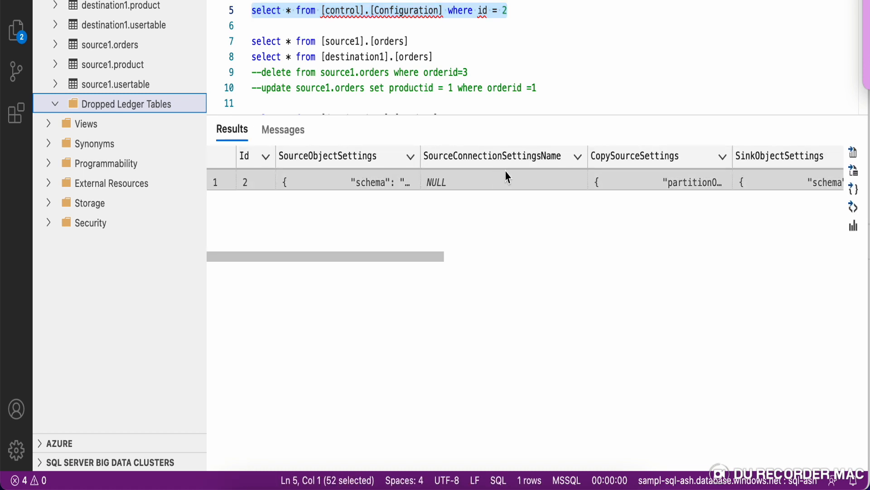
pyautogui.moveTo(419, 158); pyautogui.dragTo(639, 166)
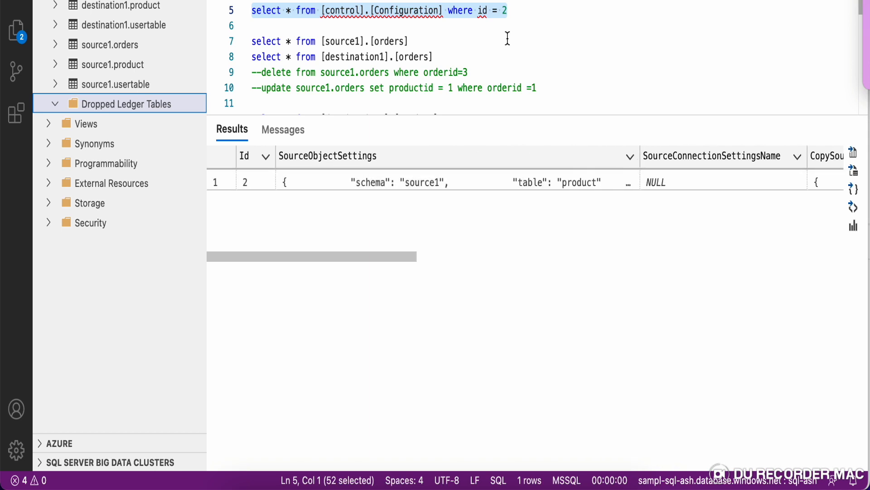
# Step: Change the control.Configuration filter to id = 1, run the query, and examine the row across to the DataLoadingBehaviorSettings column
pyautogui.click(512, 13)
pyautogui.press('BackSpace')
pyautogui.write('1')
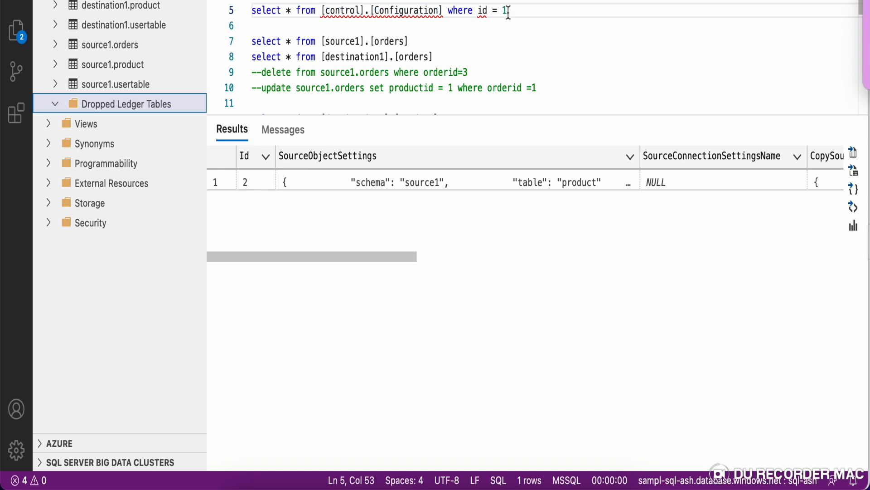
pyautogui.moveTo(517, 10); pyautogui.dragTo(251, 11)
pyautogui.press('F5')
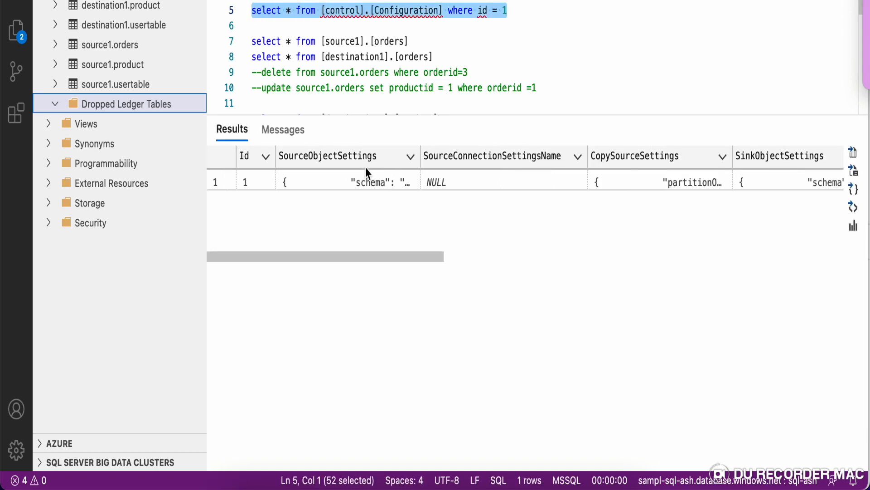
pyautogui.moveTo(420, 157); pyautogui.dragTo(380, 205)
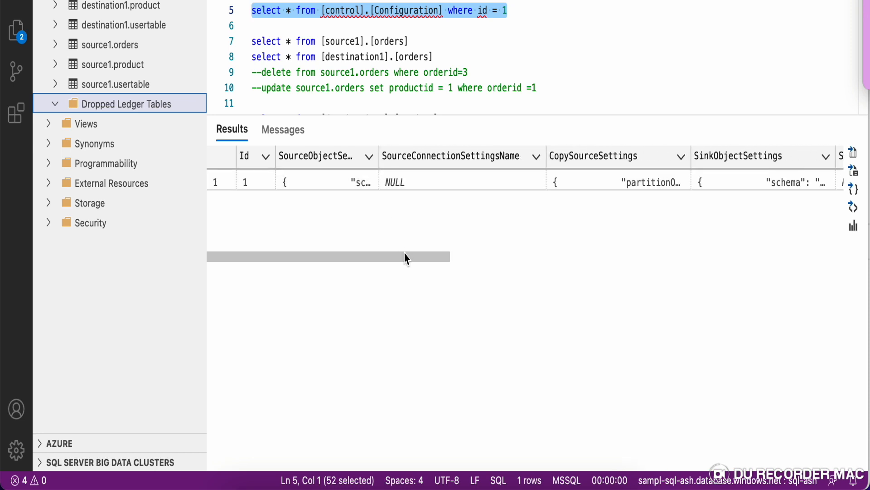
pyautogui.moveTo(408, 256); pyautogui.dragTo(773, 249)
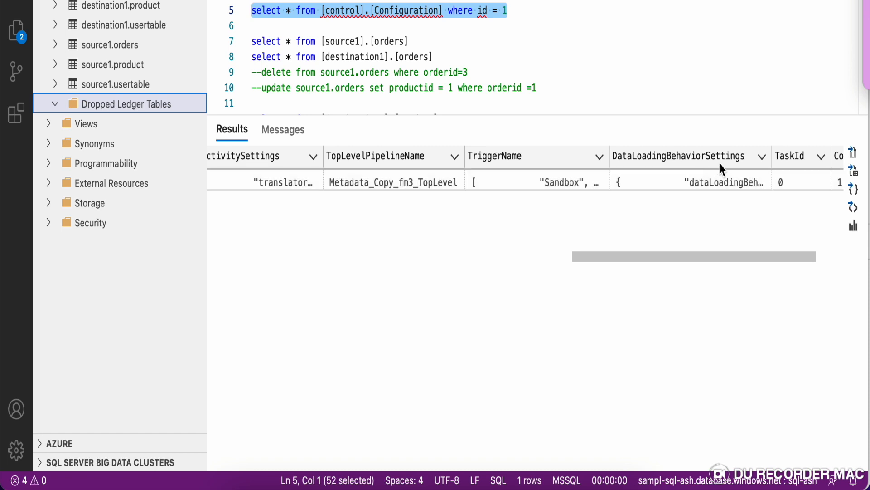
# Step: Replace the asterisk in the control.Configuration query with dataloadingbehaviorsettings and run it for id 1
pyautogui.click(290, 12)
pyautogui.press('BackSpace')
pyautogui.write('data')
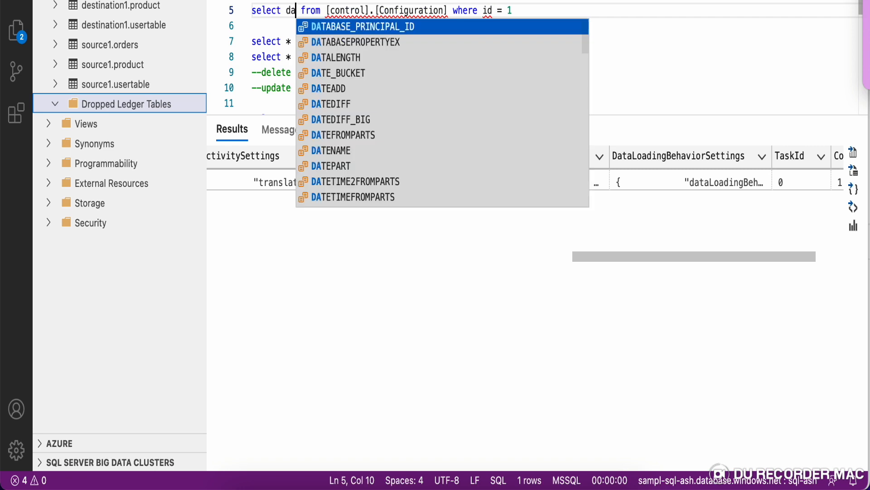
pyautogui.write('loading')
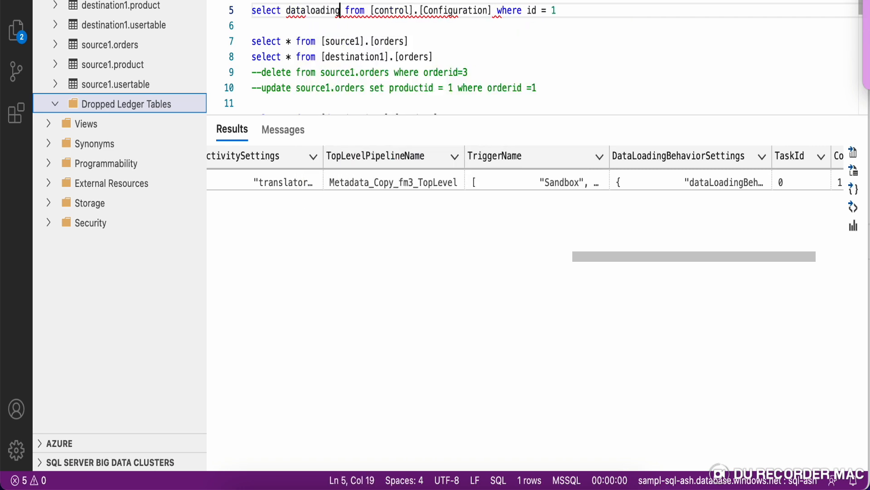
pyautogui.write('beha')
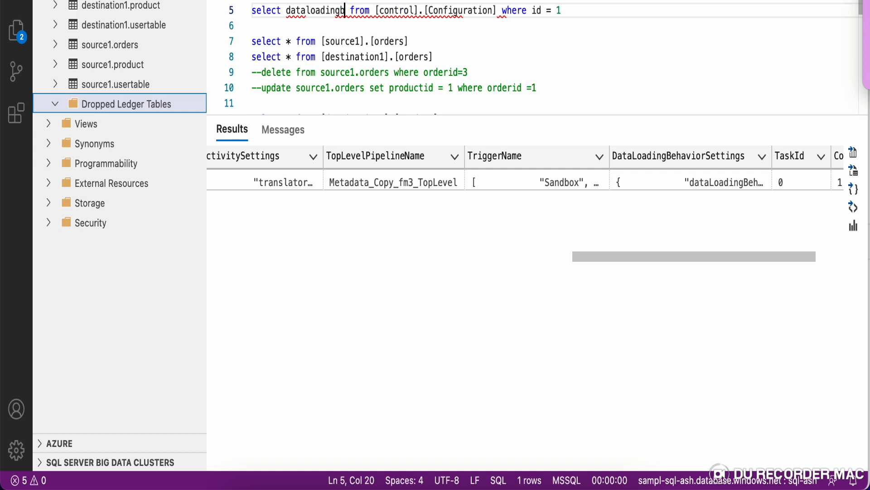
pyautogui.write('vious')
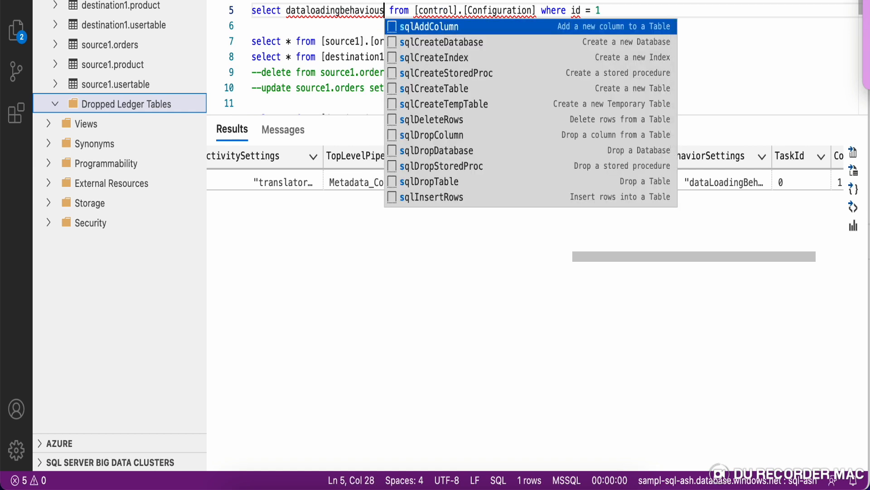
pyautogui.press('BackSpace')
pyautogui.write('r')
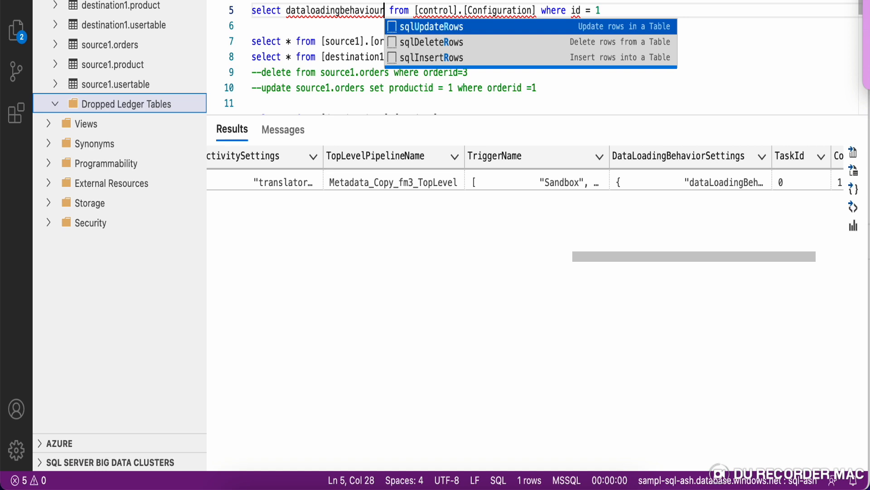
pyautogui.press('BackSpace')
pyautogui.press('BackSpace')
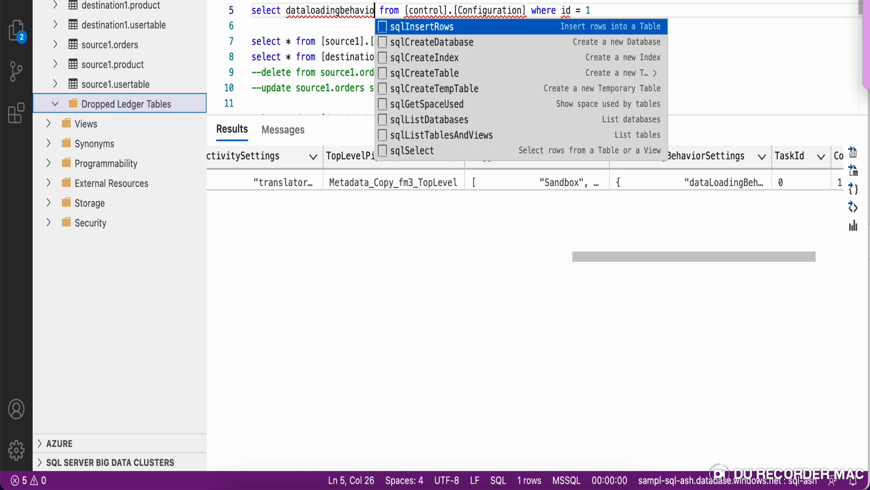
pyautogui.write('rsettings')
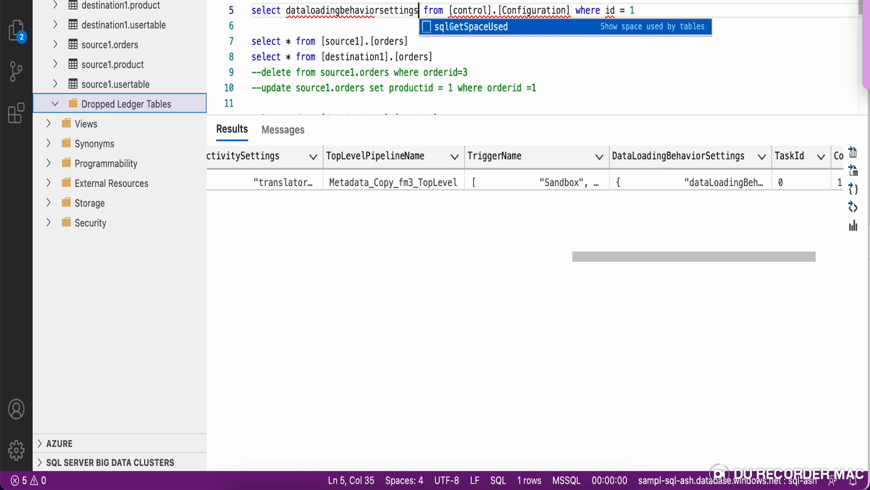
pyautogui.doubleClick(632, 10)
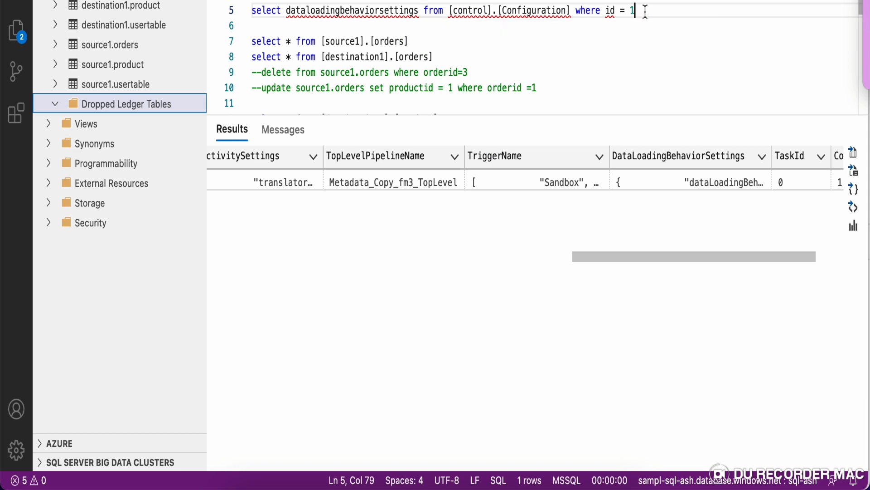
pyautogui.moveTo(628, 13); pyautogui.dragTo(259, 14)
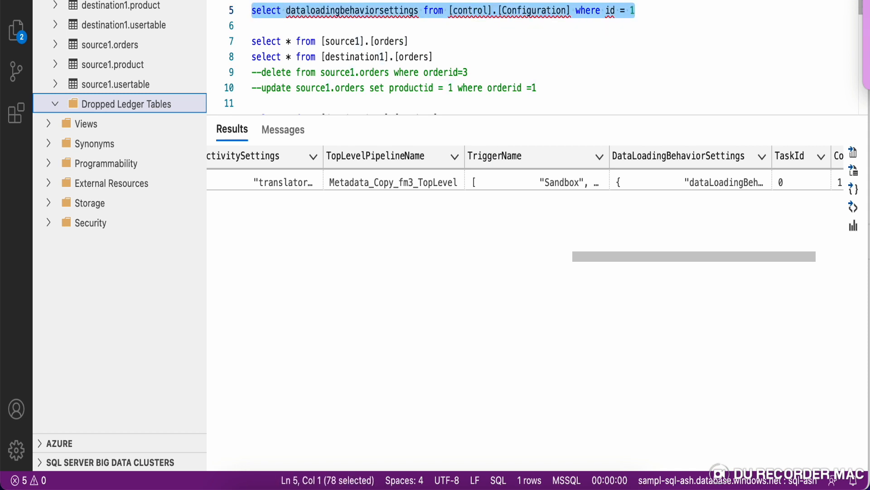
pyautogui.press('F5')
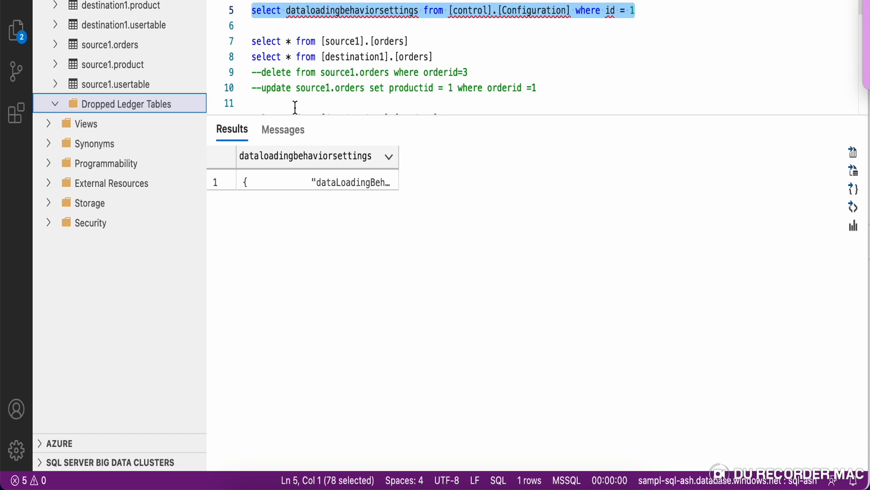
# Step: Copy the returned dataloadingbehaviorsettings value into the editor below its query, with blank lines around it
pyautogui.click(370, 192)
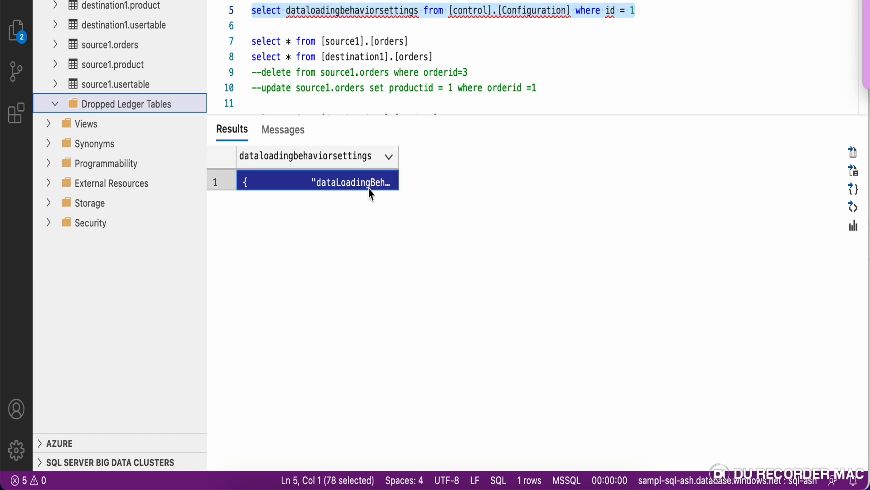
pyautogui.click(334, 26)
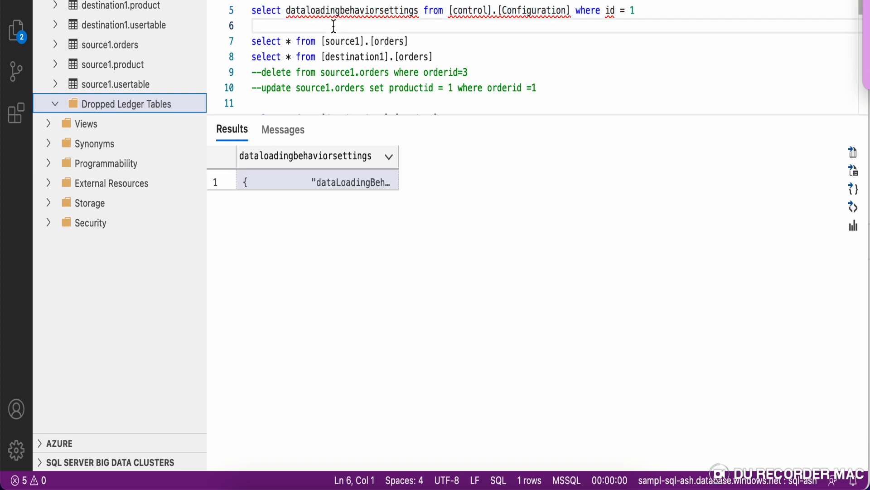
pyautogui.press('super+v')
pyautogui.press('Return')
pyautogui.press('Return')
pyautogui.press('Return')
pyautogui.click(253, 26)
pyautogui.press('Left')
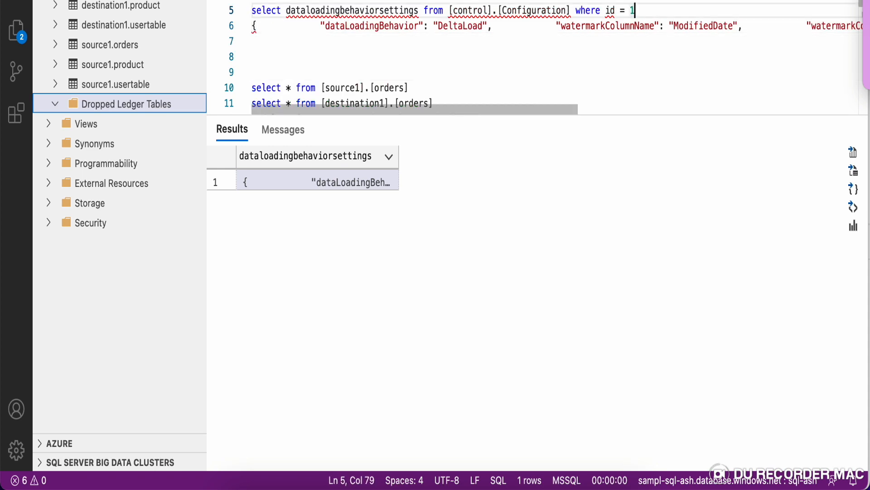
pyautogui.press('Return')
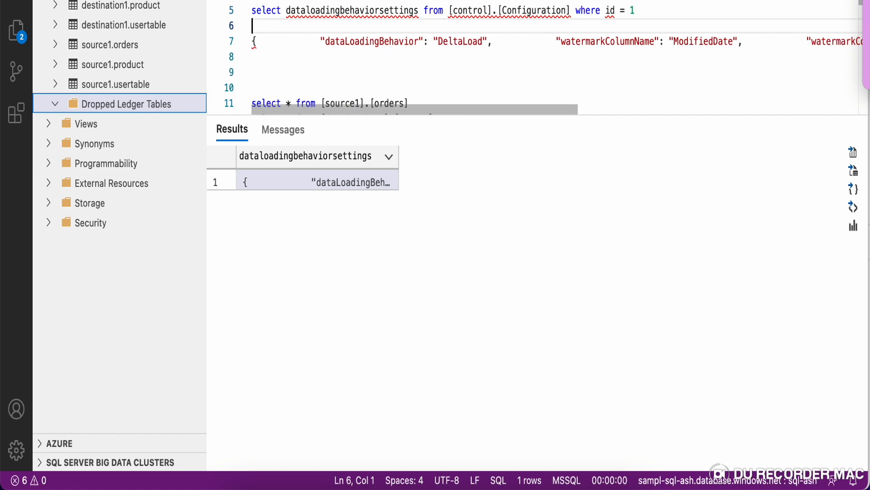
# Step: Split the pasted JSON into separate lines for the watermark column name, type, start value and closing brace
pyautogui.click(553, 41)
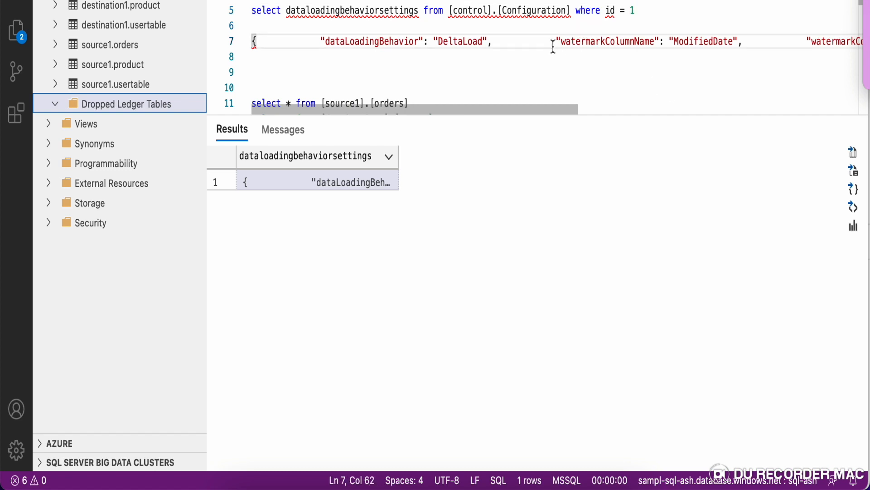
pyautogui.press('Return')
pyautogui.click(495, 56)
pyautogui.press('Return')
pyautogui.click(484, 73)
pyautogui.press('Return')
pyautogui.click(566, 89)
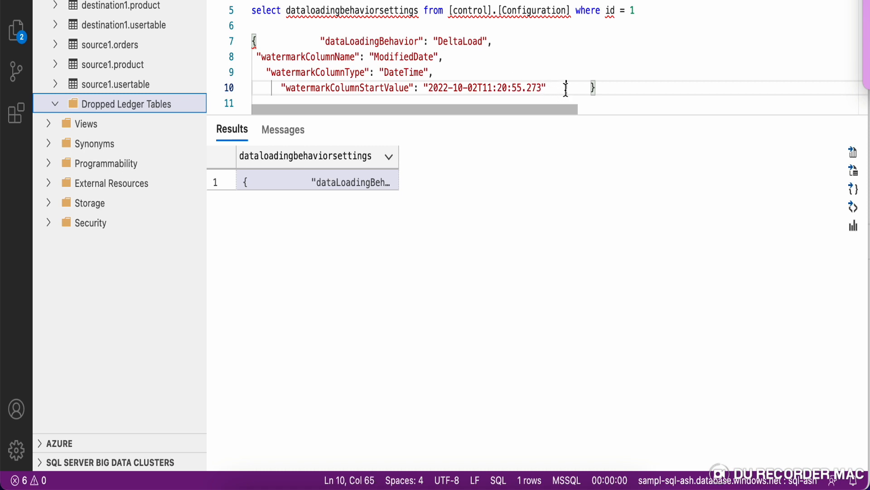
pyautogui.press('Return')
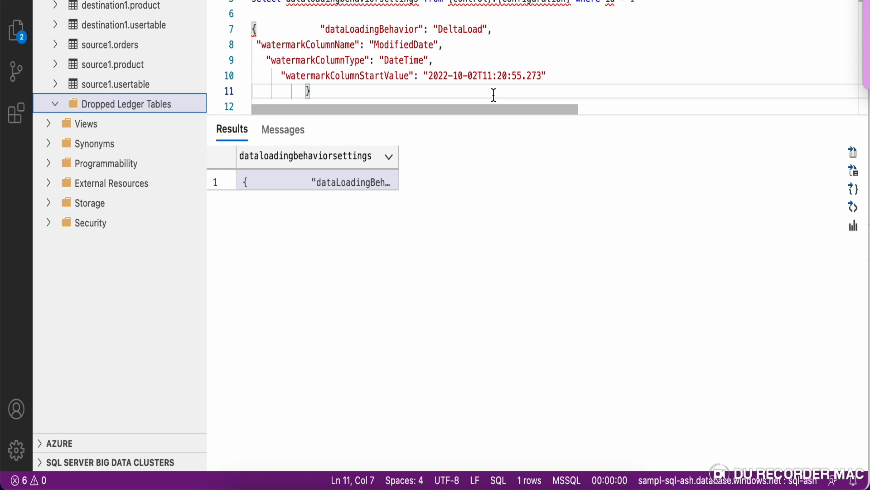
pyautogui.click(547, 76)
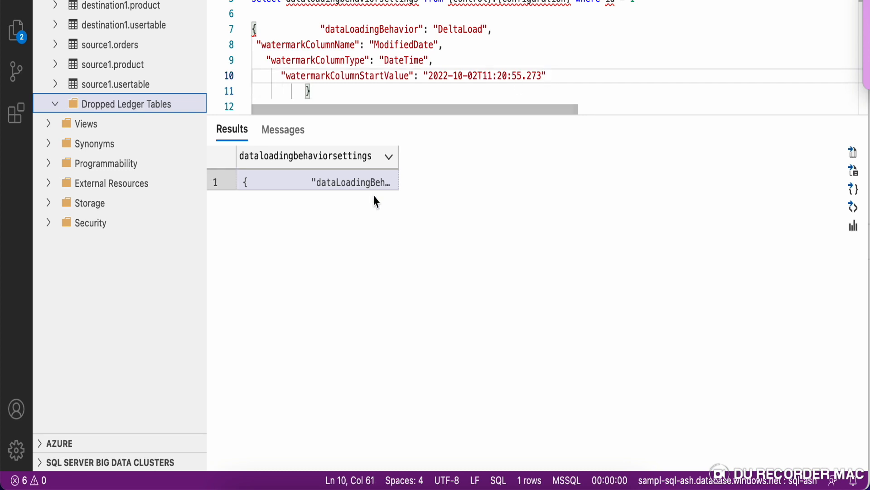
# Step: Switch to Azure Data Factory and start a debug run of Metadata_Copy_fm3_TopLevel with the existing parameter values
pyautogui.click(568, 479)
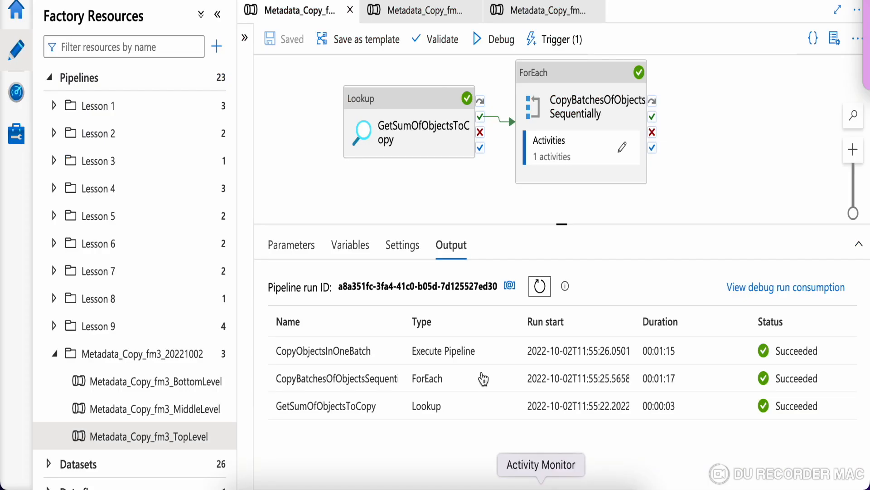
pyautogui.click(496, 47)
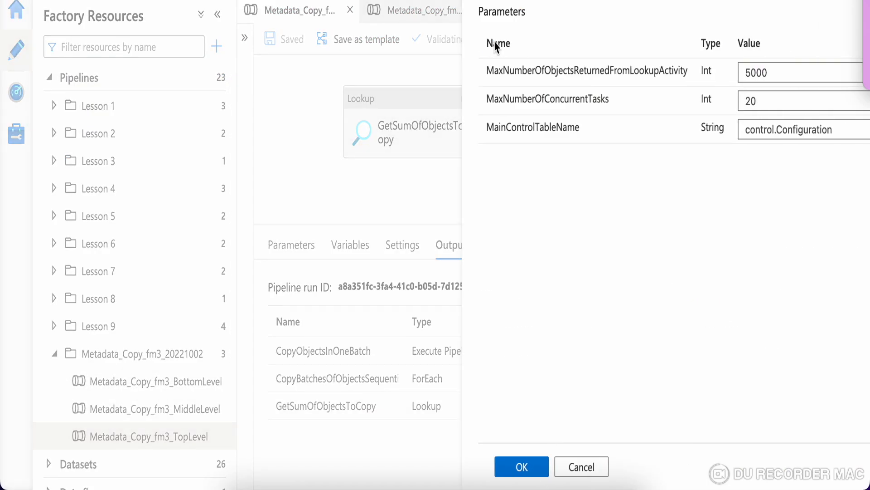
pyautogui.click(501, 467)
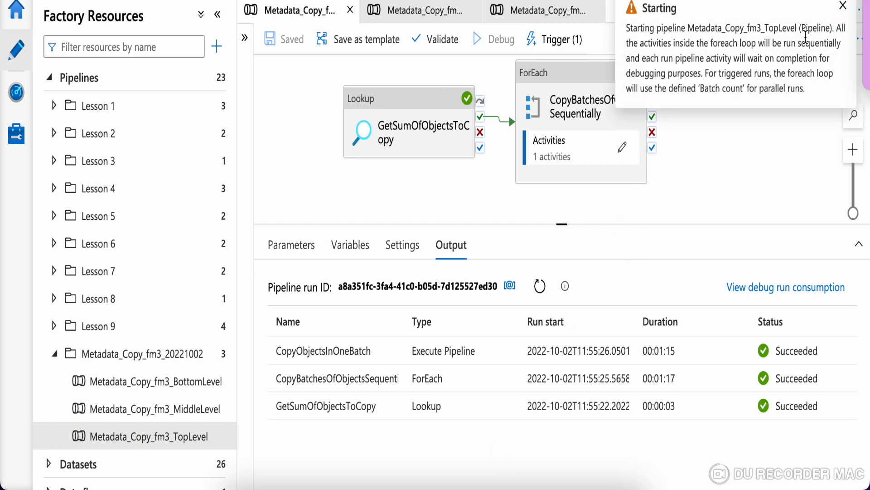
# Step: Refresh the debug run output, then switch to Azure Data Studio and rerun the selects on source1.orders and destination1.orders
pyautogui.click(843, 6)
pyautogui.click(540, 287)
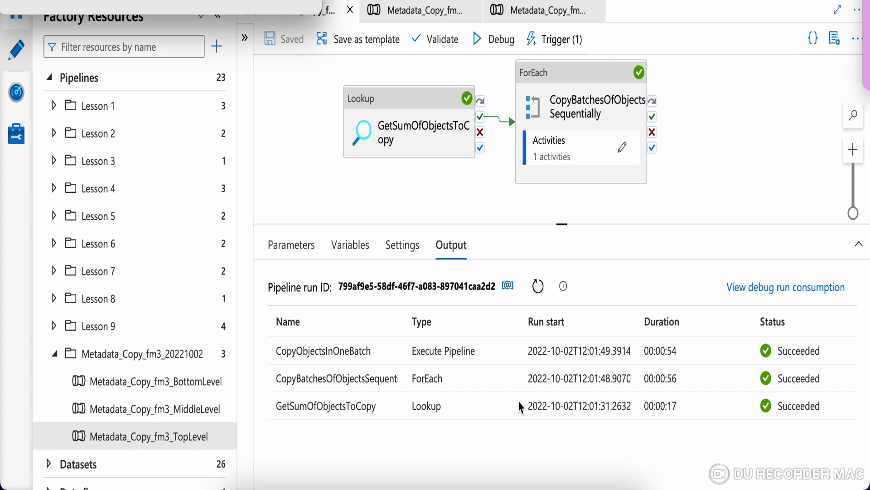
pyautogui.click(505, 484)
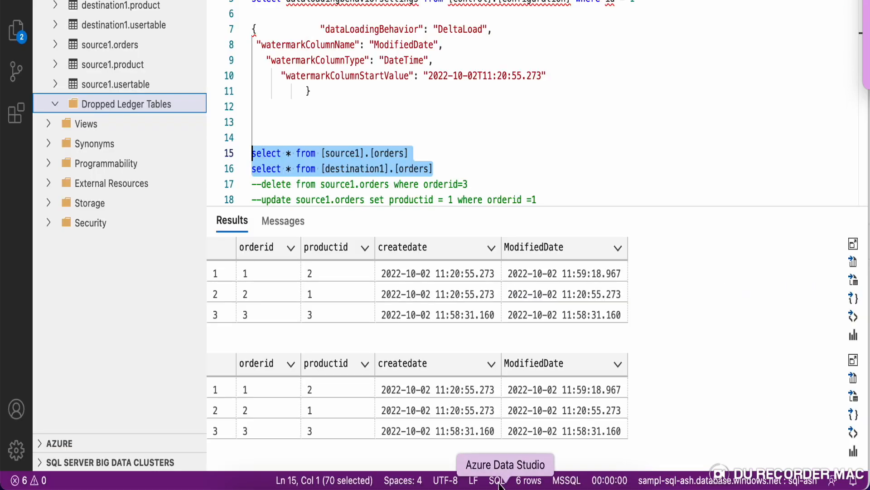
pyautogui.press('F5')
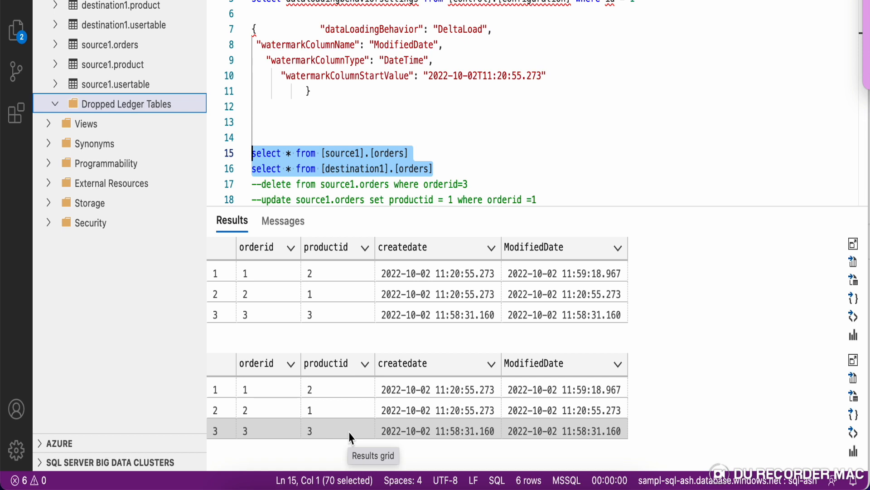
# Step: Rerun the dataloadingbehaviorsettings query for id 1 and copy the returned value into the editor below the earlier JSON block
pyautogui.click(558, 168)
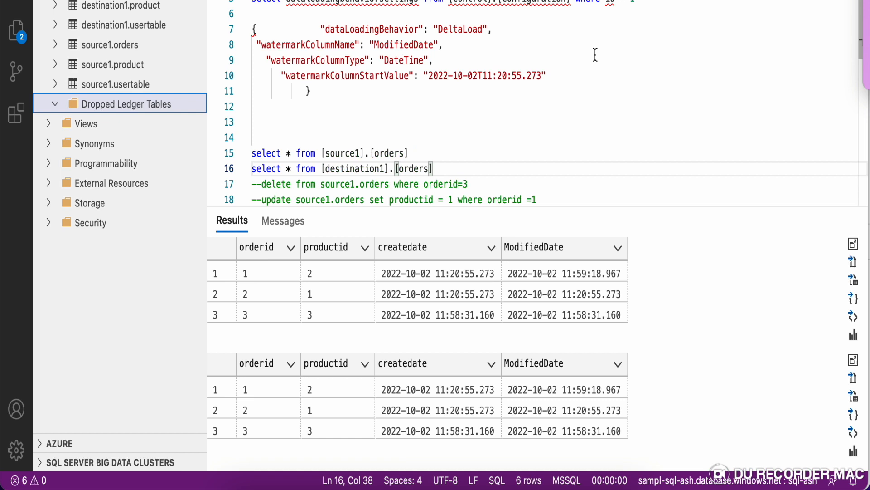
pyautogui.moveTo(637, 4); pyautogui.dragTo(338, 17)
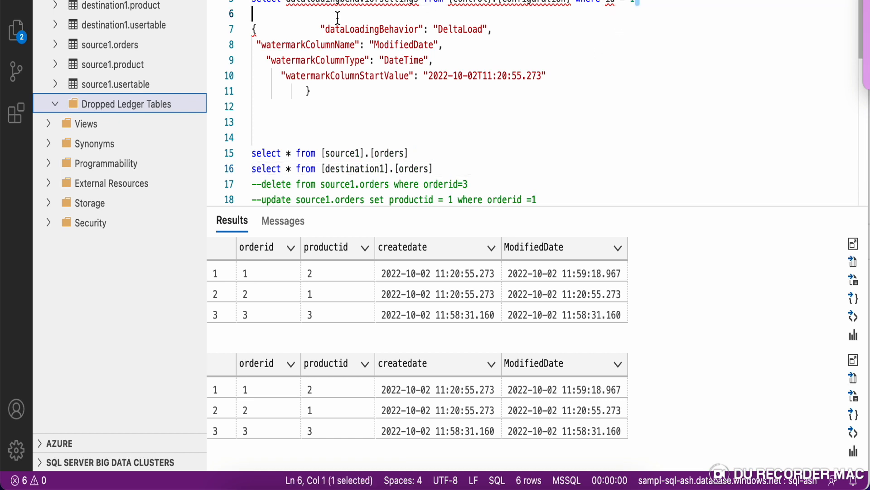
pyautogui.moveTo(252, 7); pyautogui.dragTo(252, 2)
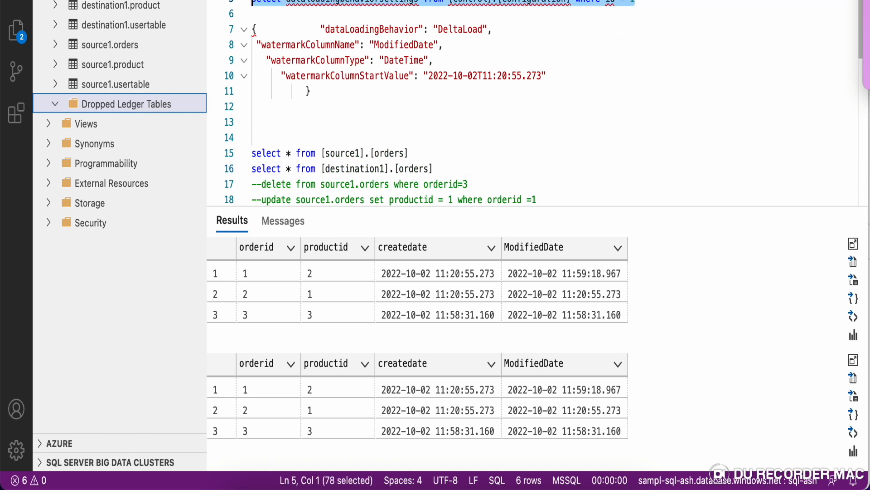
pyautogui.press('F5')
pyautogui.click(335, 274)
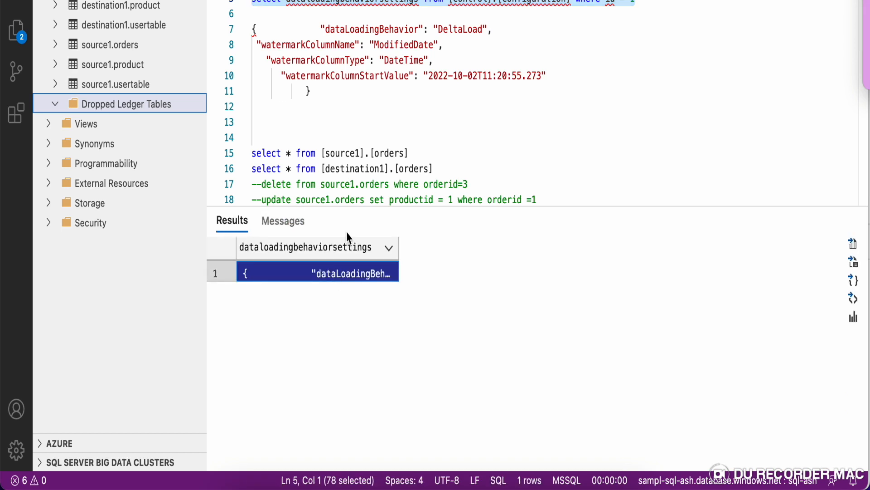
pyautogui.click(270, 122)
pyautogui.press('super+v')
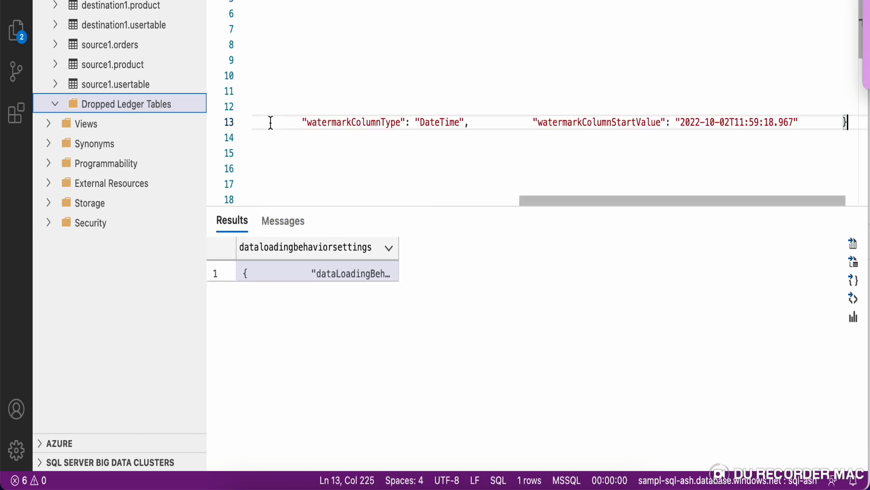
# Step: Split the newly pasted JSON into separate lines for the watermark column name, type and start value
pyautogui.click(504, 122)
pyautogui.press('Return')
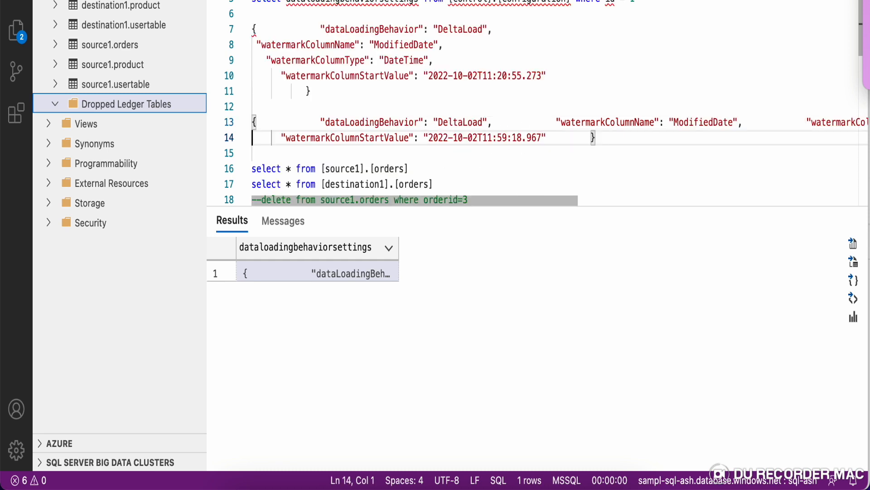
pyautogui.click(526, 121)
pyautogui.press('Return')
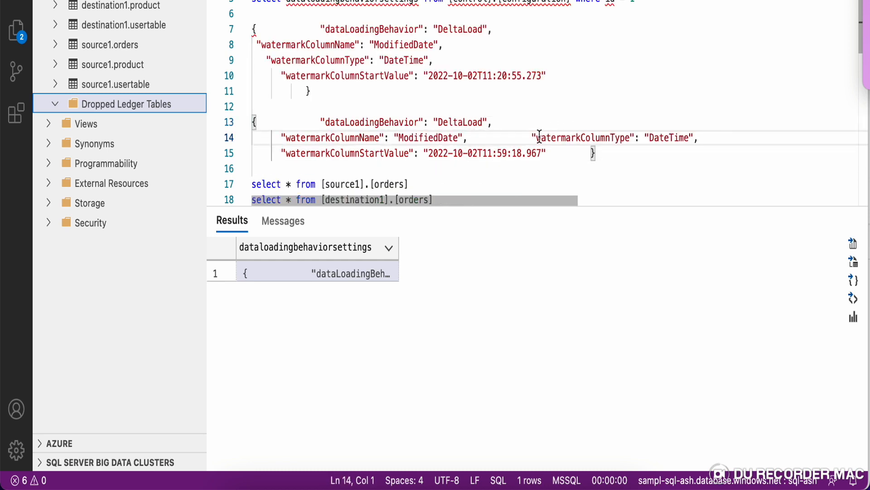
pyautogui.click(521, 138)
pyautogui.press('Return')
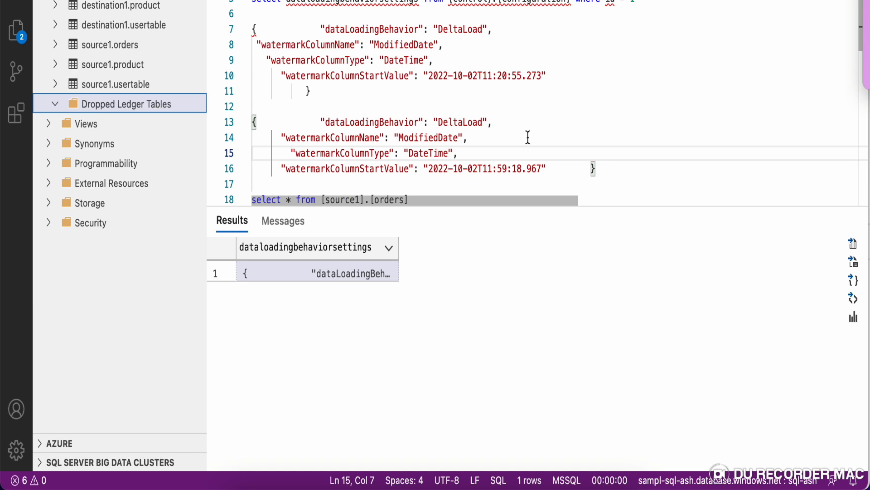
# Step: Compare the watermarkColumnStartValue entries in the earlier and newly pasted JSON blocks
pyautogui.scroll(-3, 528, 137)
pyautogui.scroll(2, 528, 137)
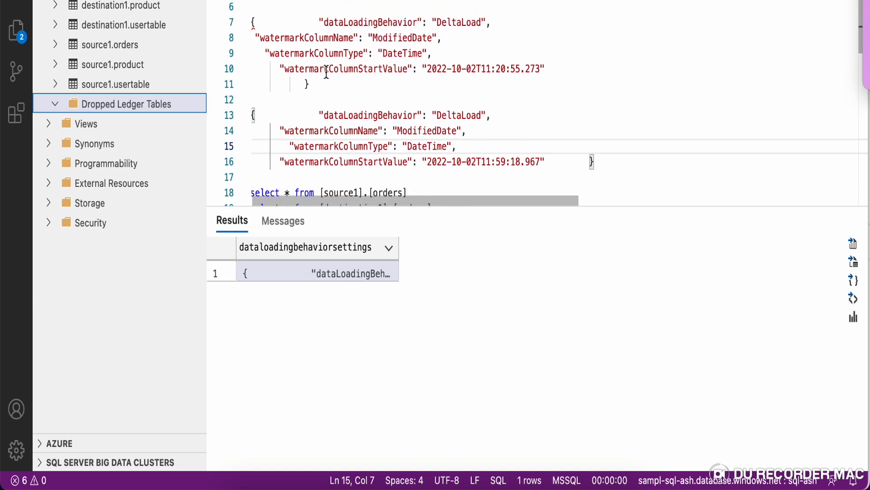
pyautogui.doubleClick(326, 72)
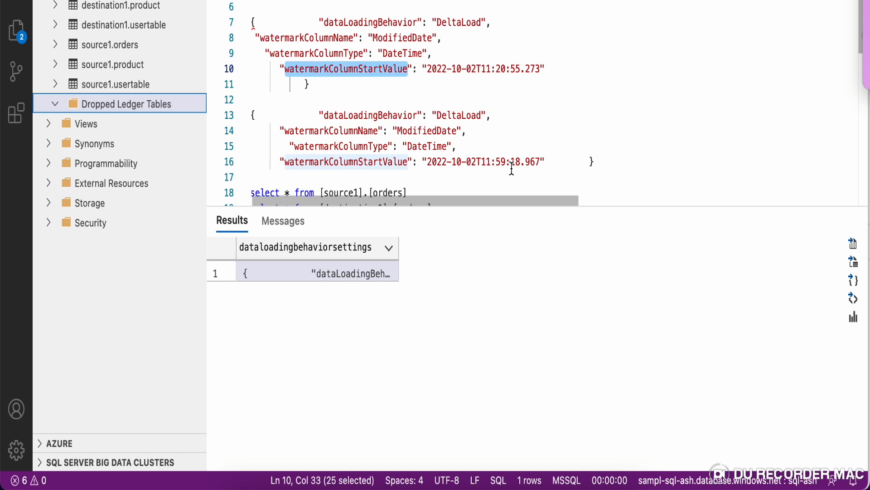
pyautogui.moveTo(443, 162); pyautogui.dragTo(530, 162)
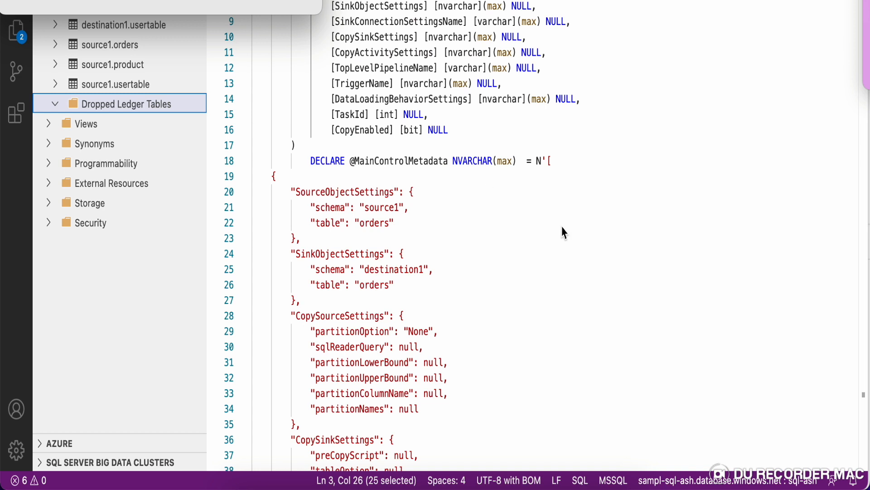
# Step: Examine the MainControlMetadata script's source, sink, copy and mapping settings for the orders and product tables
pyautogui.scroll(-2, 564, 232)
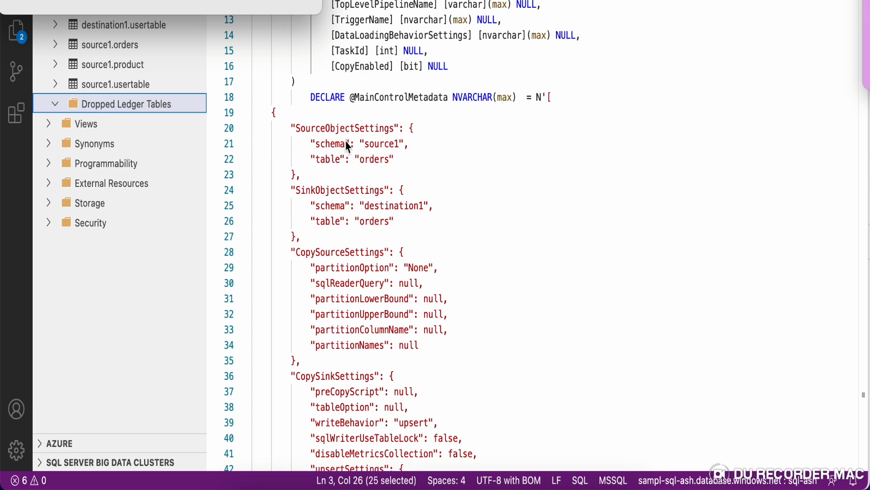
pyautogui.scroll(-2, 443, 176)
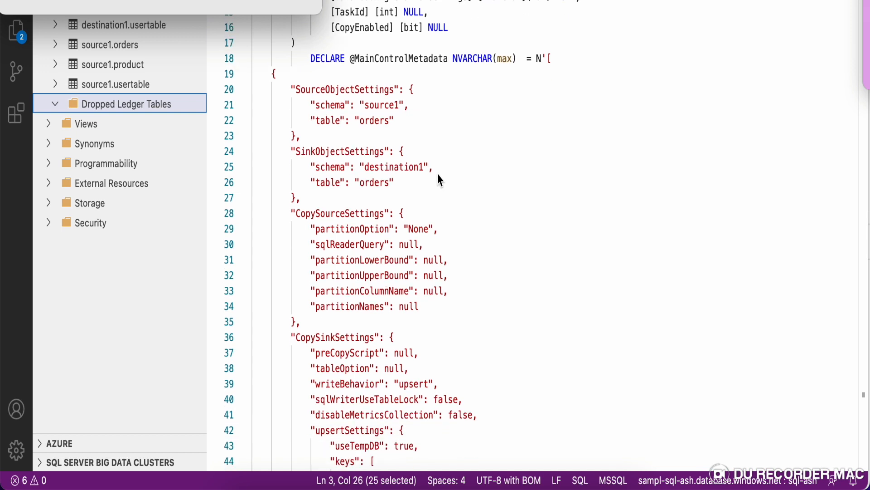
pyautogui.scroll(-4, 439, 204)
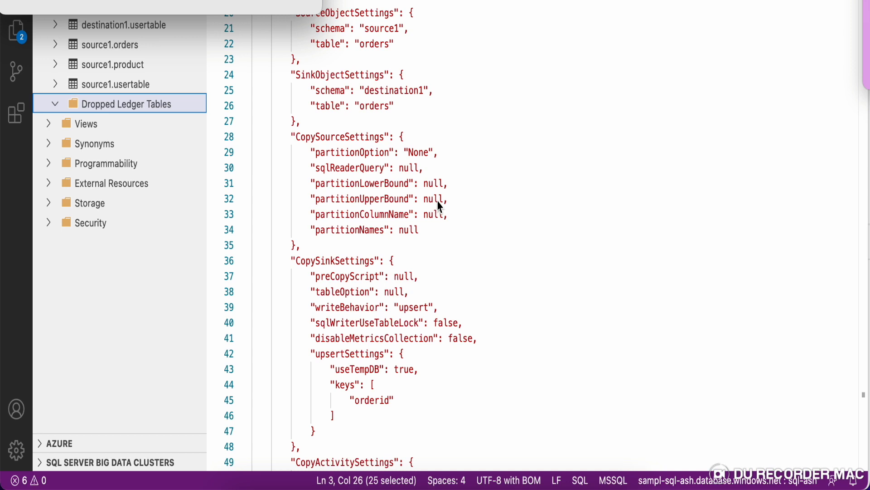
pyautogui.scroll(-1, 364, 178)
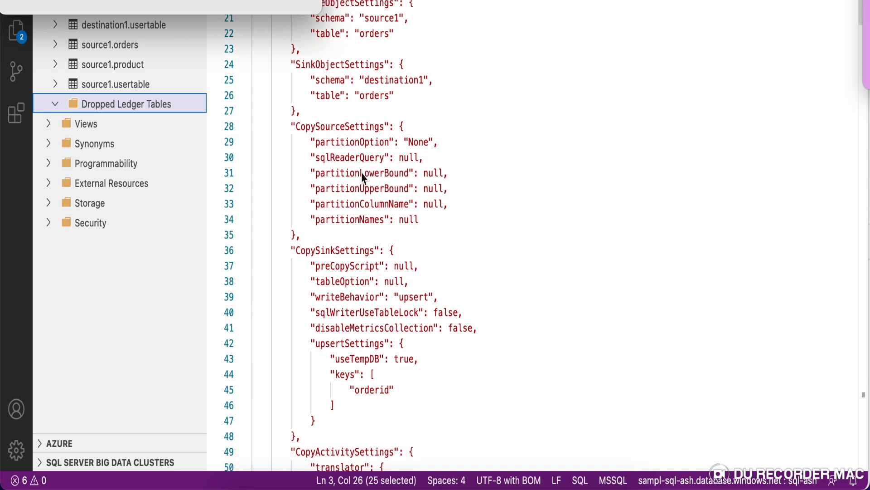
pyautogui.scroll(-4, 364, 177)
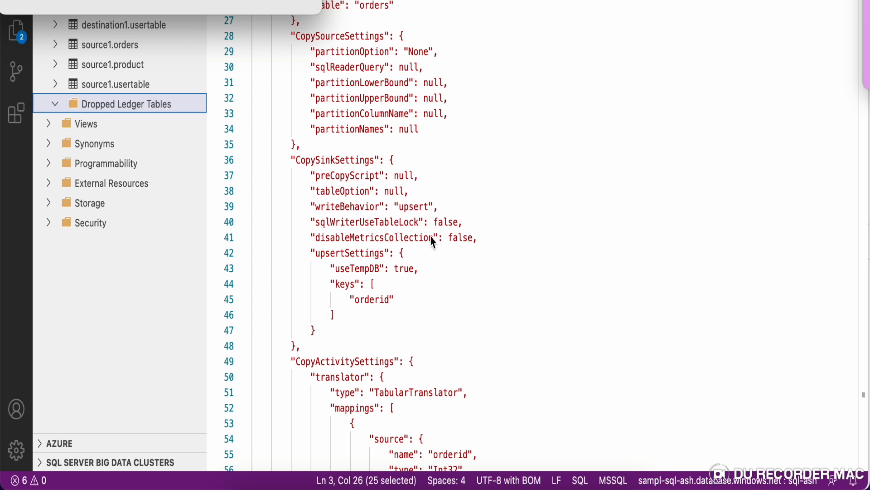
pyautogui.scroll(-8, 449, 282)
pyautogui.scroll(-3, 449, 281)
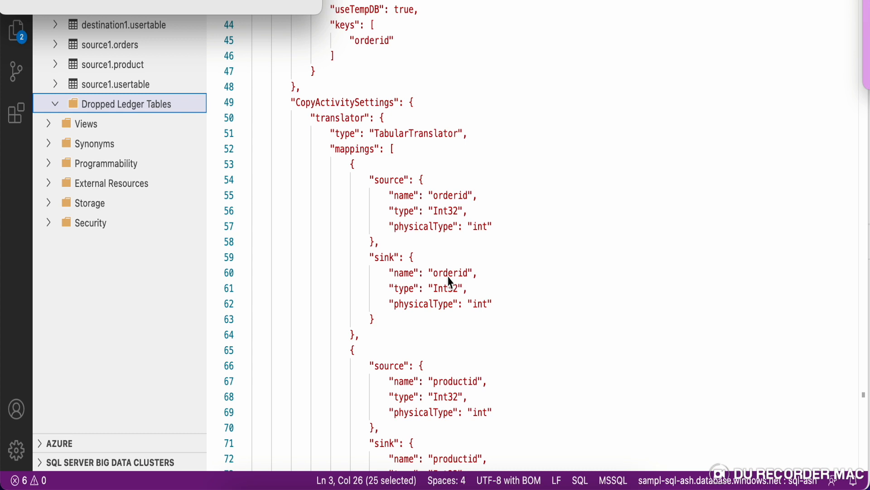
pyautogui.scroll(-6, 451, 281)
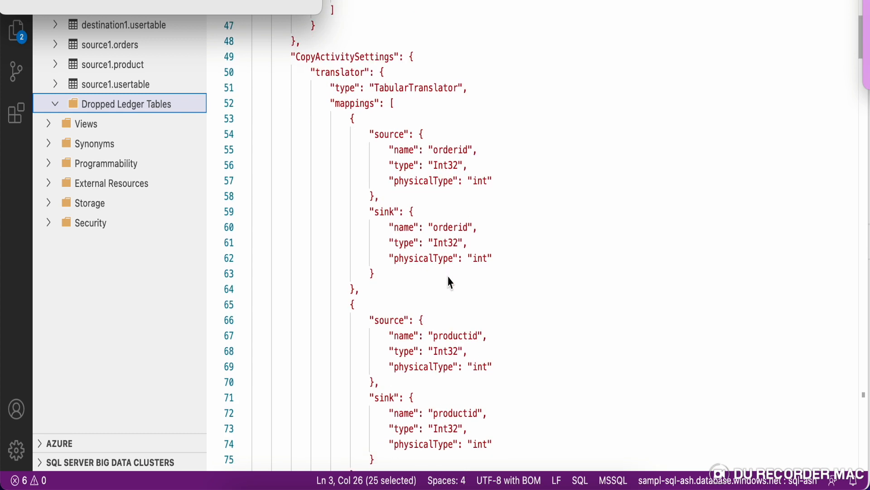
pyautogui.scroll(-20, 450, 282)
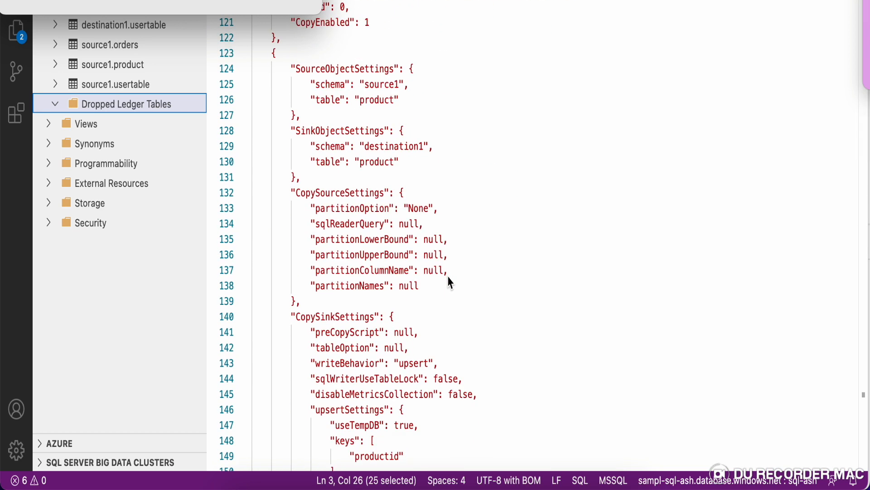
pyautogui.scroll(-6, 439, 285)
pyautogui.scroll(-2, 439, 286)
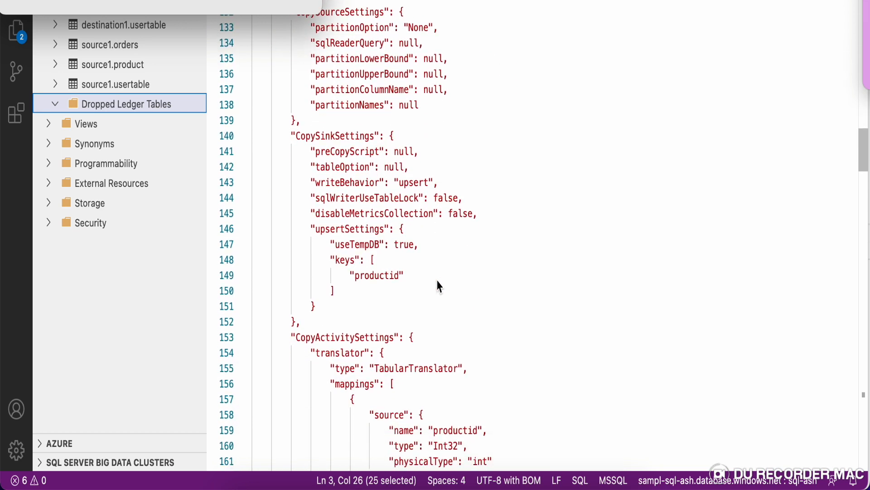
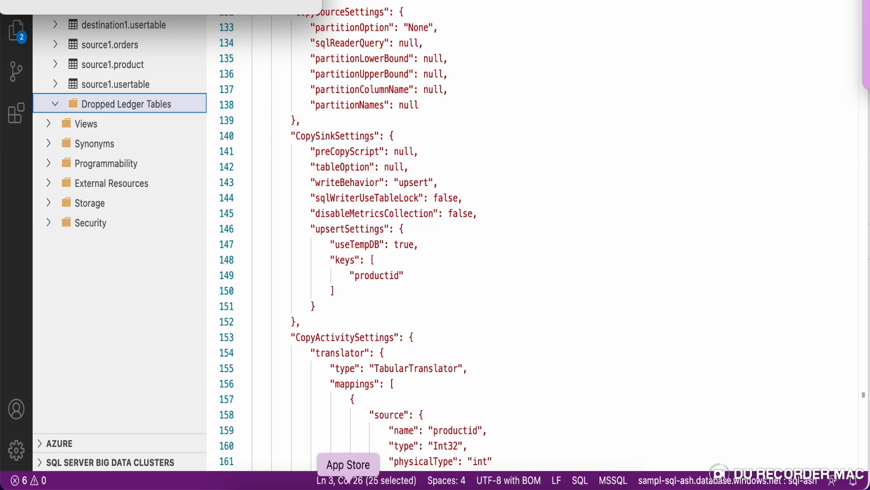
# Step: Switch to Azure Data Factory and open the DeltaLoad case of RouteJobsBasedOnLoadingBehavior inside Metadata_Copy_fm3_BottomLevel's ListObjectsFromOneGroup loop
pyautogui.click(579, 482)
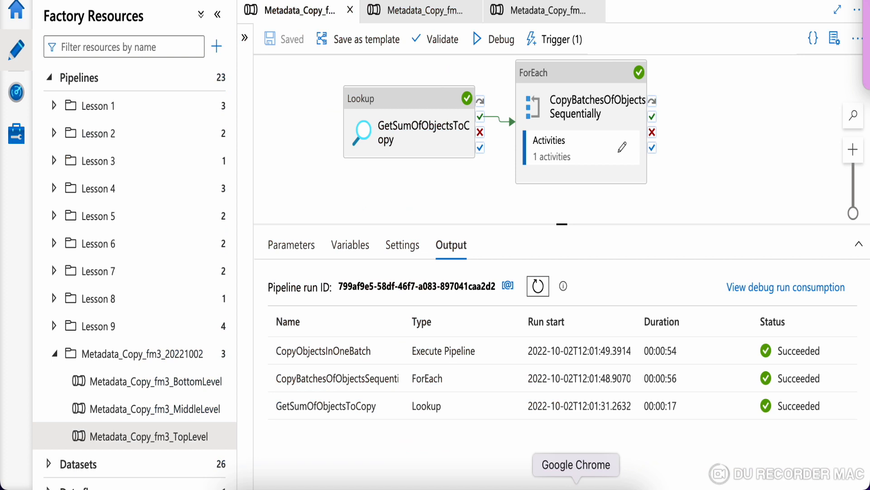
pyautogui.click(122, 382)
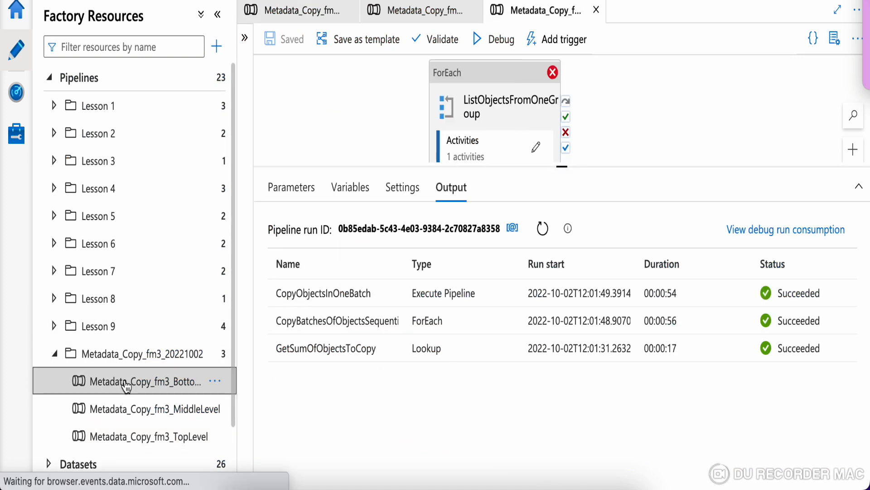
pyautogui.click(536, 149)
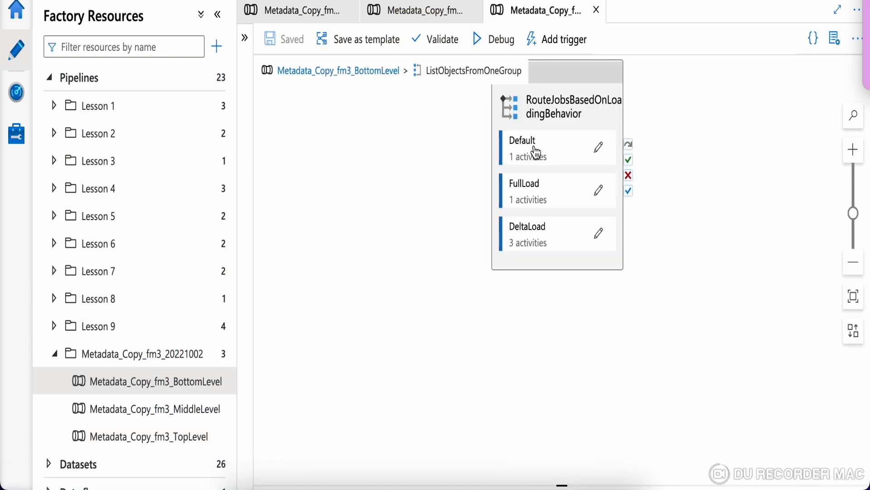
pyautogui.click(599, 235)
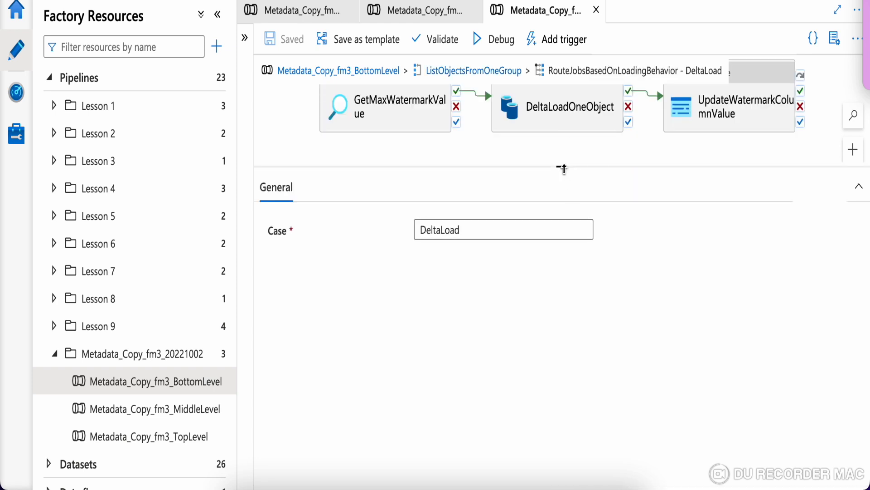
pyautogui.moveTo(562, 169); pyautogui.dragTo(562, 283)
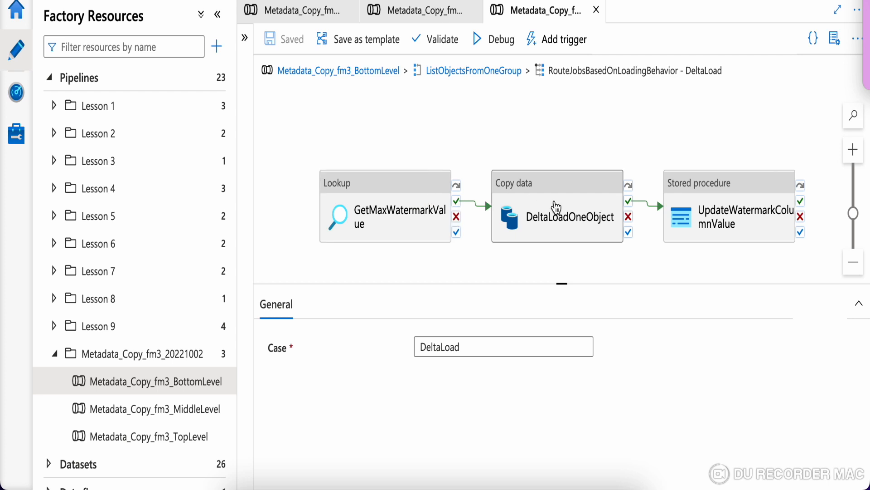
# Step: Examine the source settings and query of the DeltaLoadOneObject copy activity
pyautogui.click(561, 208)
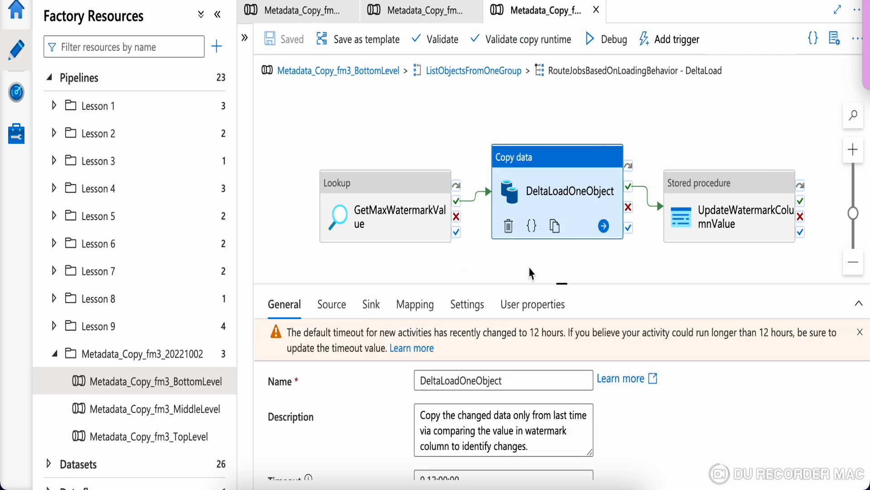
pyautogui.moveTo(570, 284); pyautogui.dragTo(571, 211)
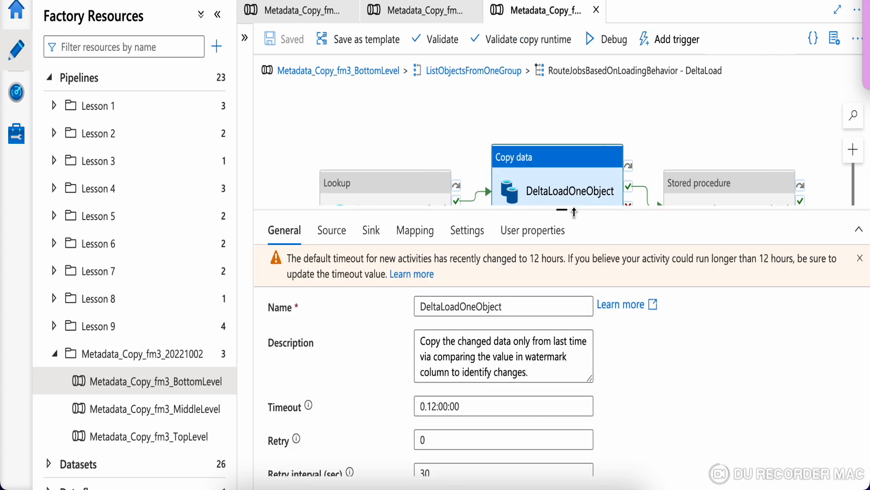
pyautogui.click(344, 230)
pyautogui.scroll(-1, 722, 434)
pyautogui.scroll(-3, 722, 434)
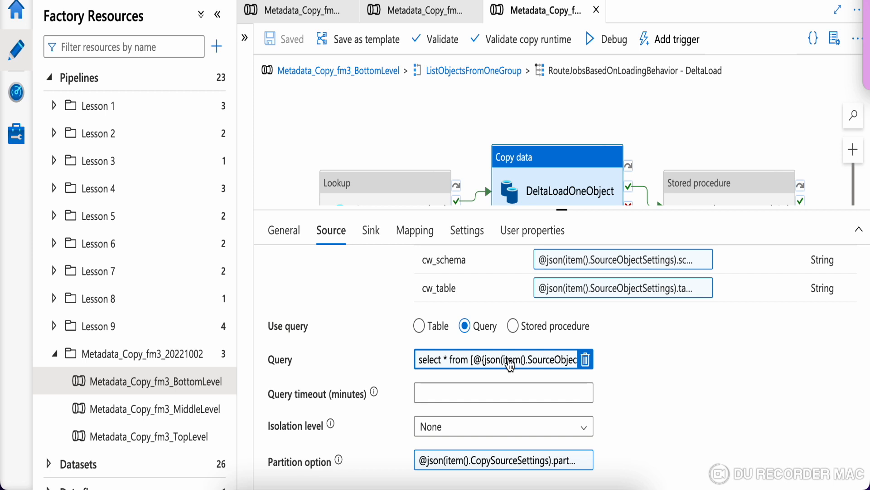
# Step: Review the stored procedure settings of the UpdateWatermarkColumnValue activity, then switch back to Azure Data Studio
pyautogui.click(695, 204)
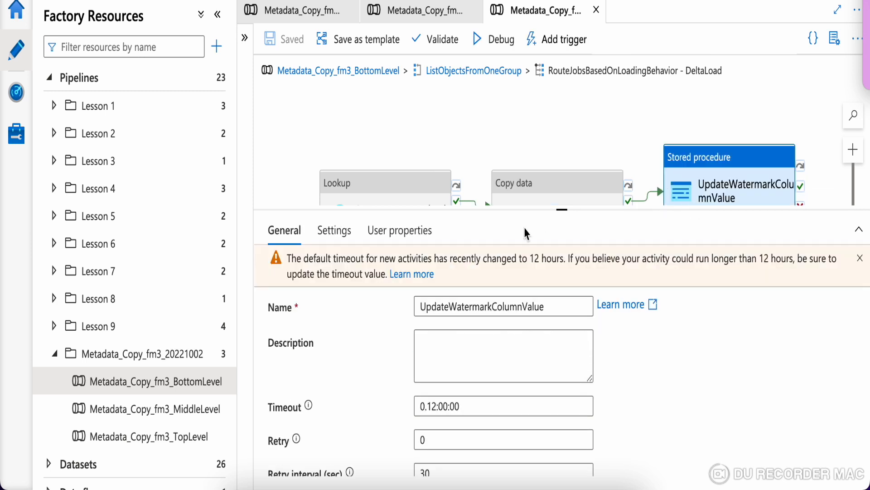
pyautogui.click(340, 236)
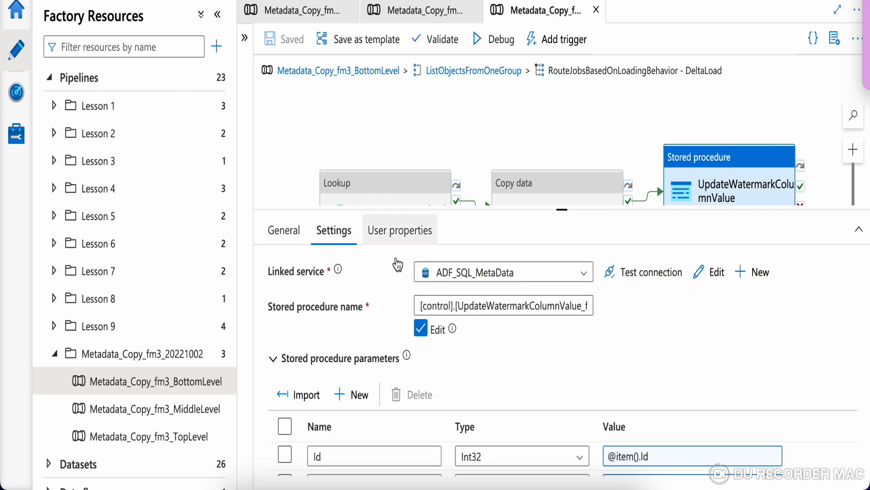
pyautogui.click(505, 485)
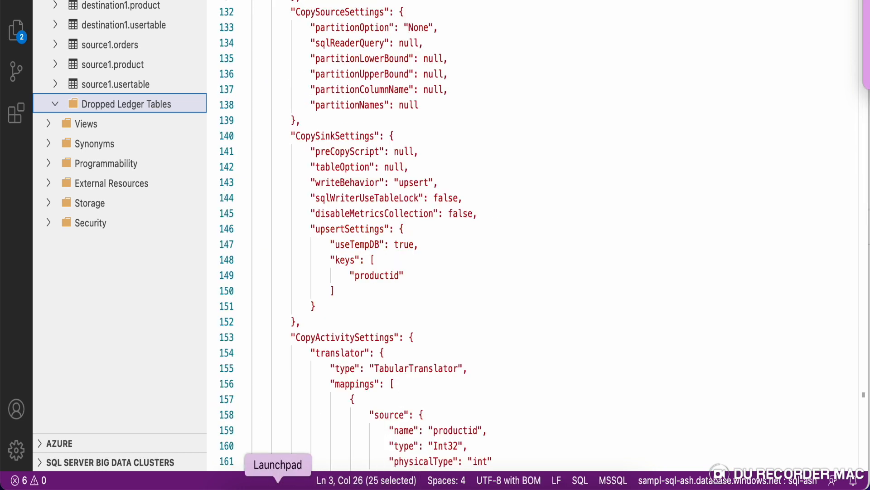
# Step: Examine the stored procedure script that updates watermarkColumnStartValue in the control.Configuration table
pyautogui.click(242, 481)
pyautogui.doubleClick(431, 106)
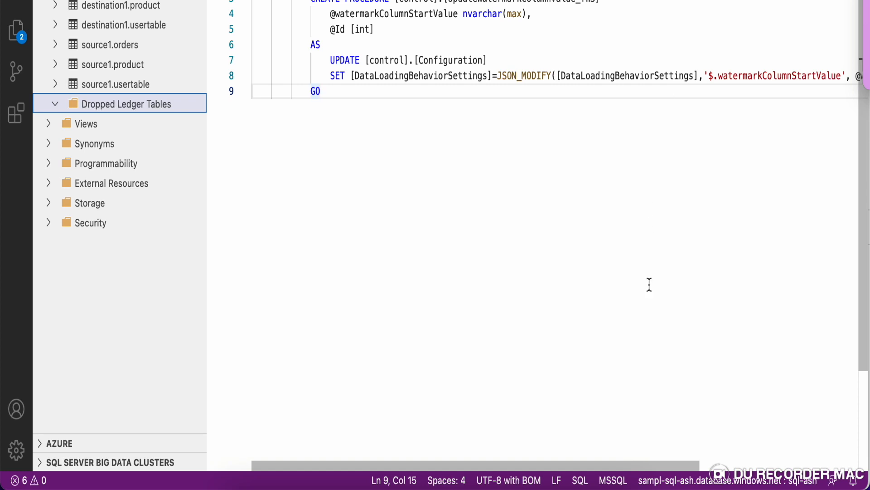
pyautogui.moveTo(673, 467); pyautogui.dragTo(785, 448)
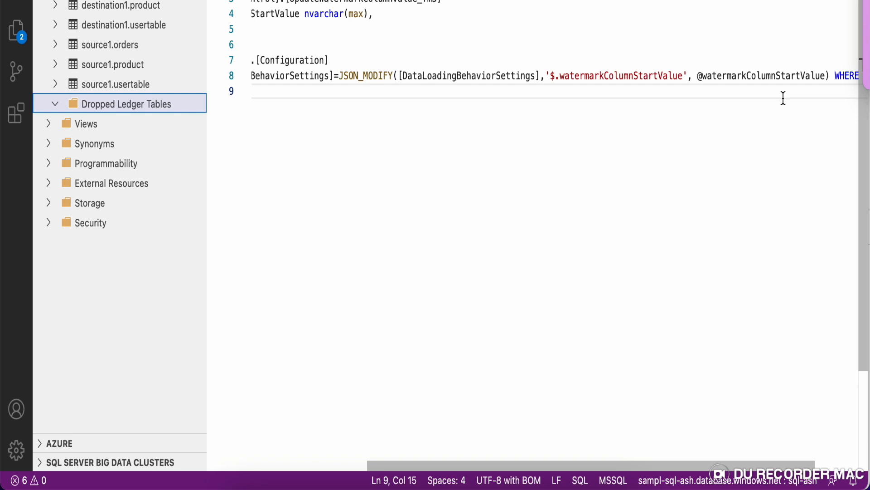
pyautogui.press('super+Up')
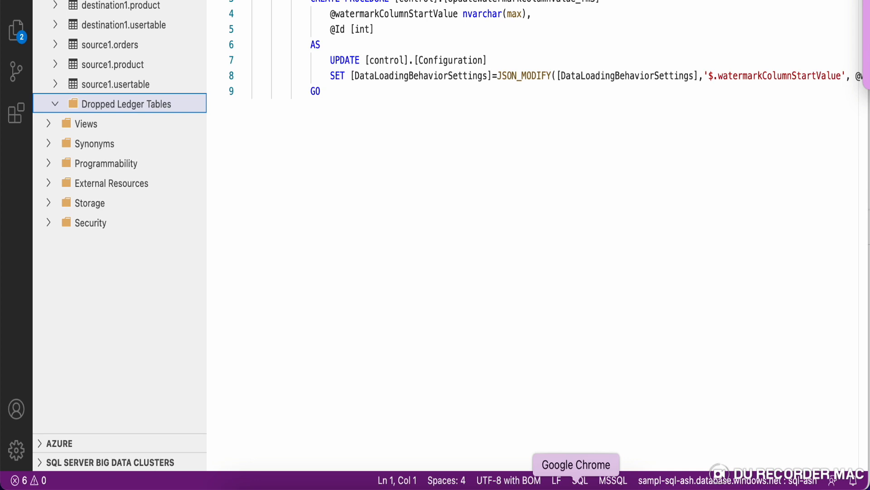
# Step: Switch to Azure Data Factory and copy the full source query expression of the DeltaLoadOneObject copy activity
pyautogui.click(576, 486)
pyautogui.click(541, 198)
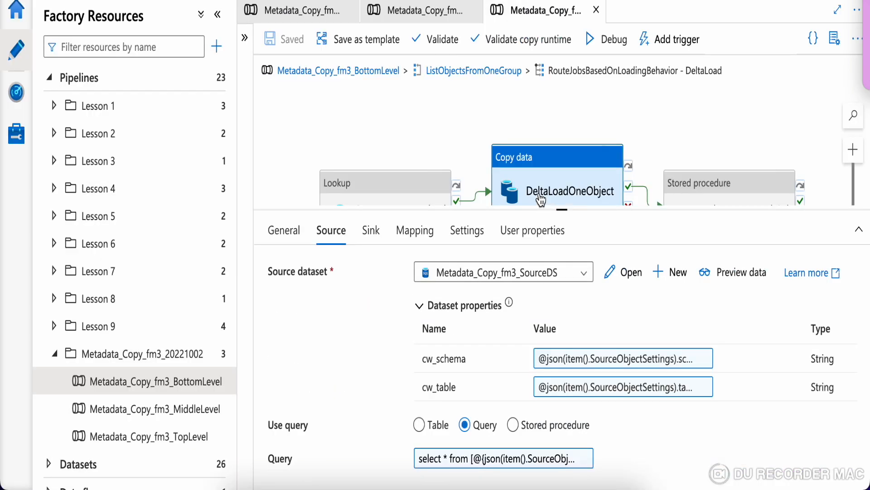
pyautogui.click(478, 463)
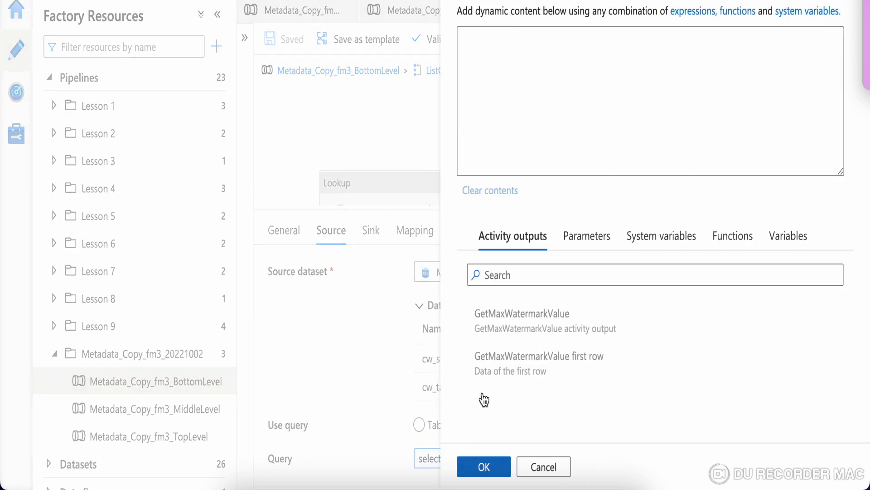
pyautogui.click(593, 122)
pyautogui.press('super+a')
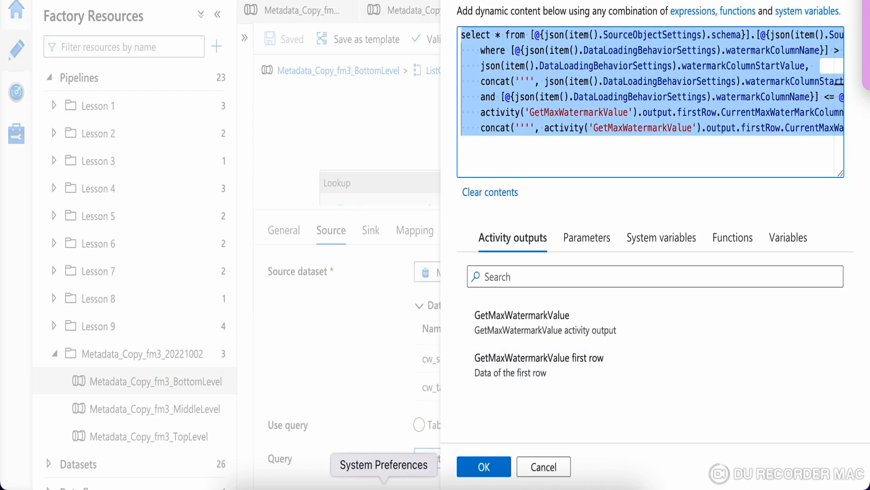
# Step: Switch to Azure Data Studio, paste the query expression below the procedure script's GO, and move its from clause to a new line
pyautogui.click(505, 483)
pyautogui.click(381, 154)
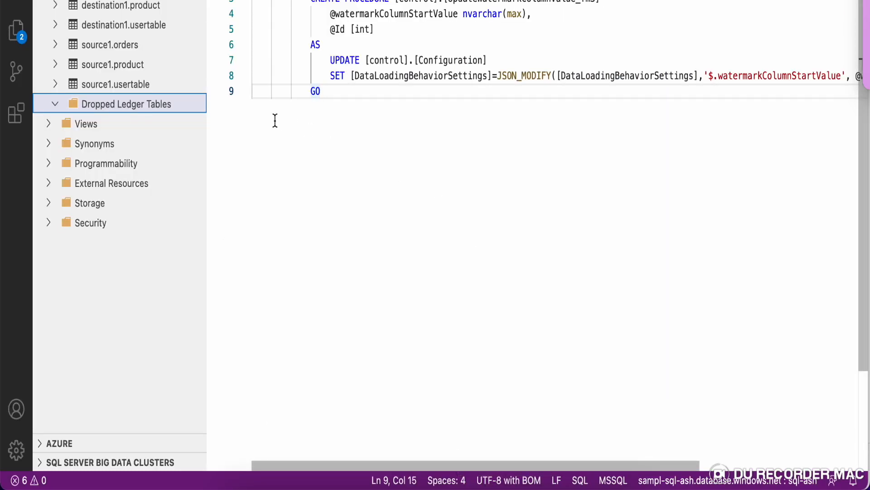
pyautogui.press('Return')
pyautogui.press('Return')
pyautogui.press('Return')
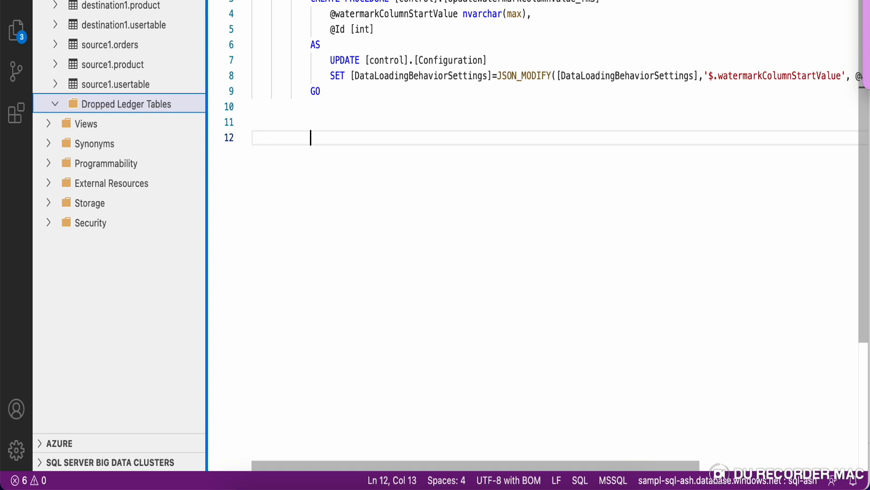
pyautogui.press('super+v')
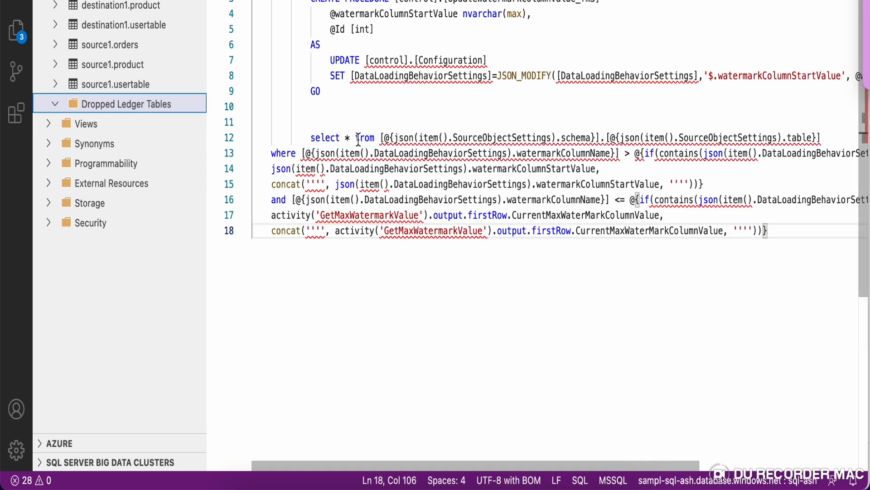
pyautogui.click(358, 138)
pyautogui.press('Left')
pyautogui.press('Return')
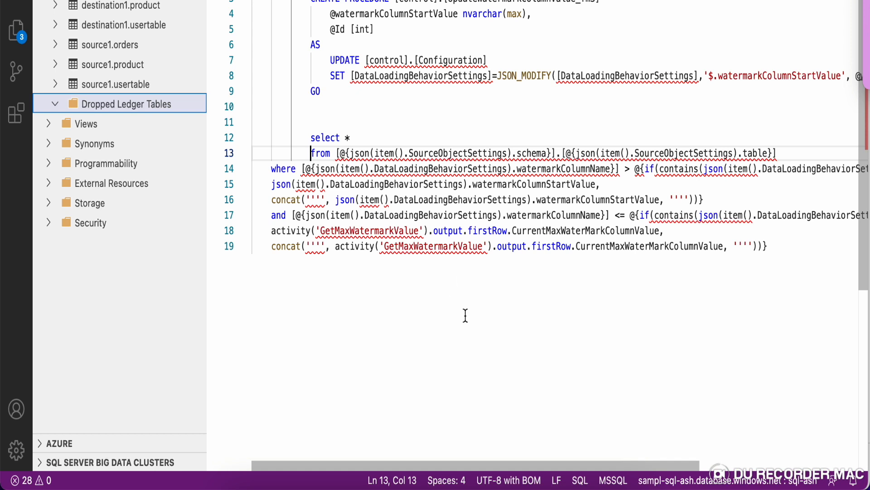
# Step: Return to Azure Data Factory, cancel the query expression editor and review the run output of the Metadata_Copy_fm3_BottomLevel pipeline
pyautogui.click(576, 484)
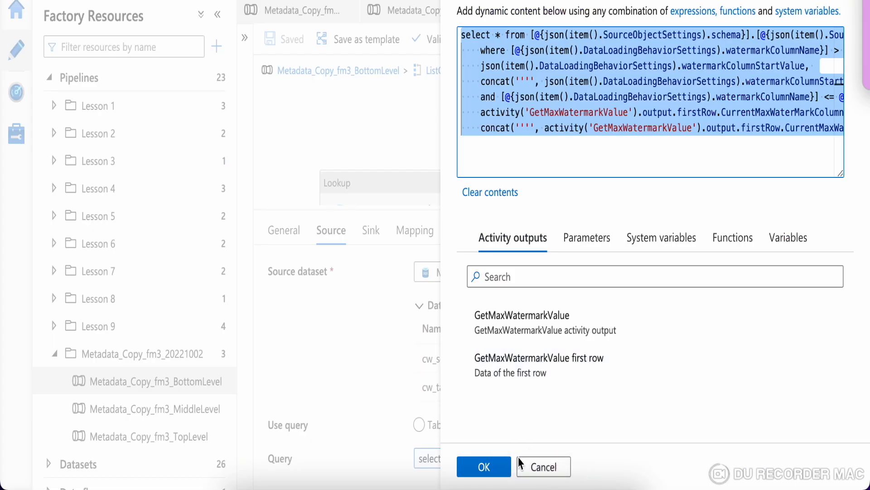
pyautogui.click(542, 469)
pyautogui.click(351, 136)
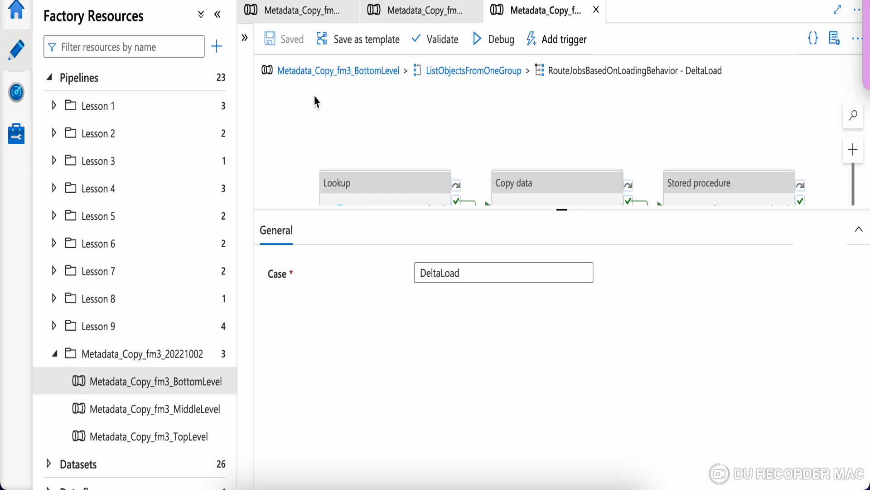
pyautogui.click(304, 71)
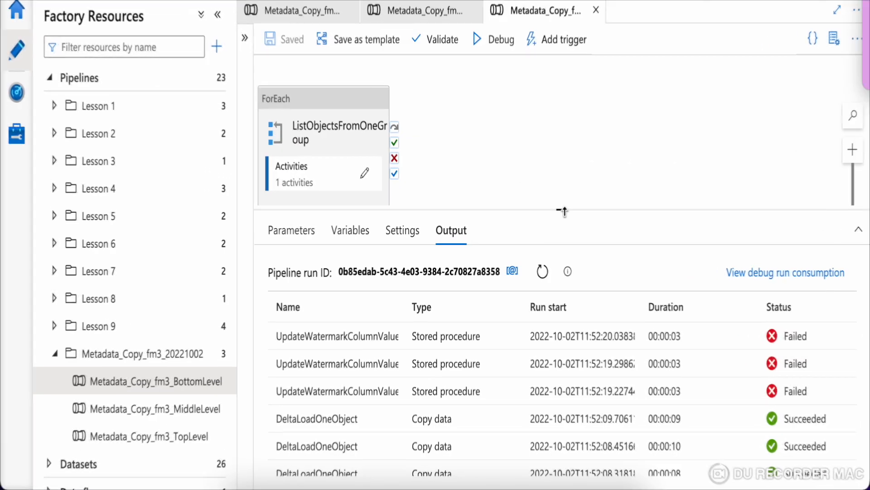
pyautogui.moveTo(562, 211); pyautogui.dragTo(562, 165)
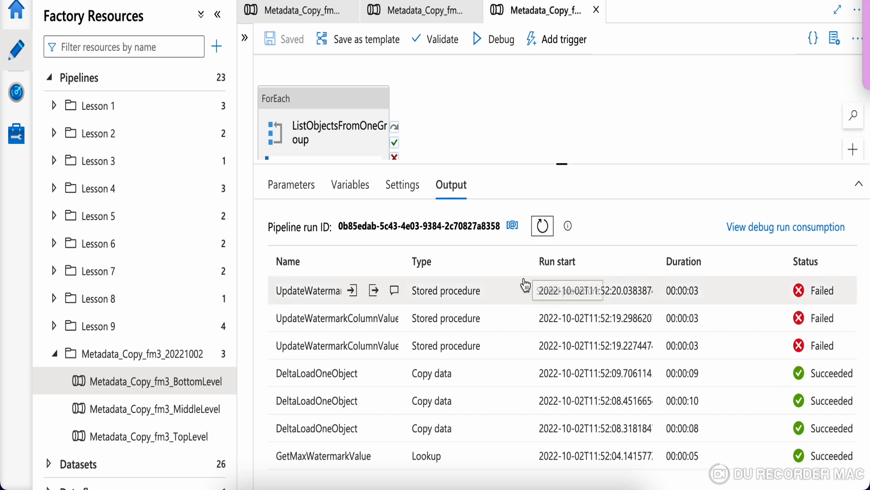
pyautogui.click(543, 226)
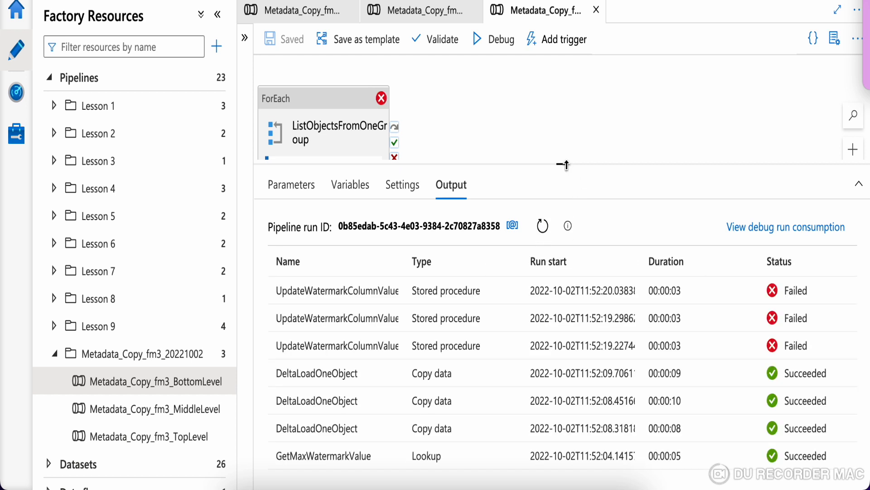
pyautogui.moveTo(562, 164); pyautogui.dragTo(562, 96)
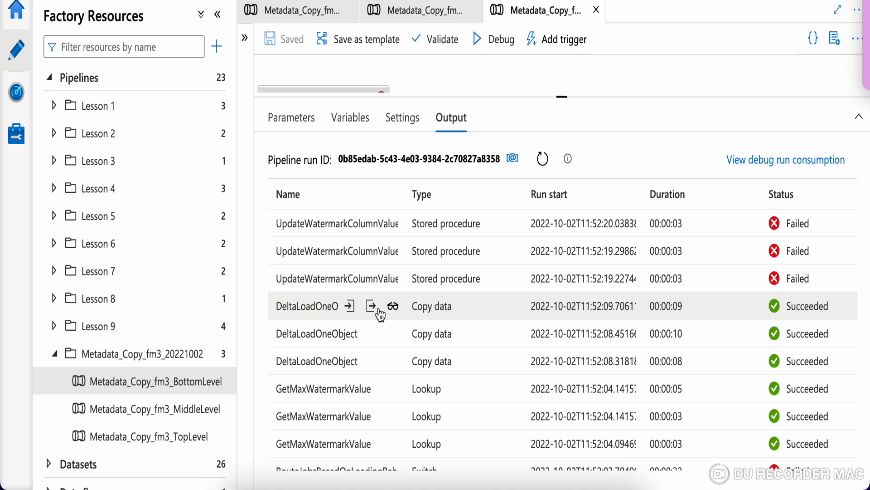
# Step: Close the BottomLevel pipeline and trace the TopLevel run's output through its MiddleLevel run to the matching BottomLevel run
pyautogui.click(596, 11)
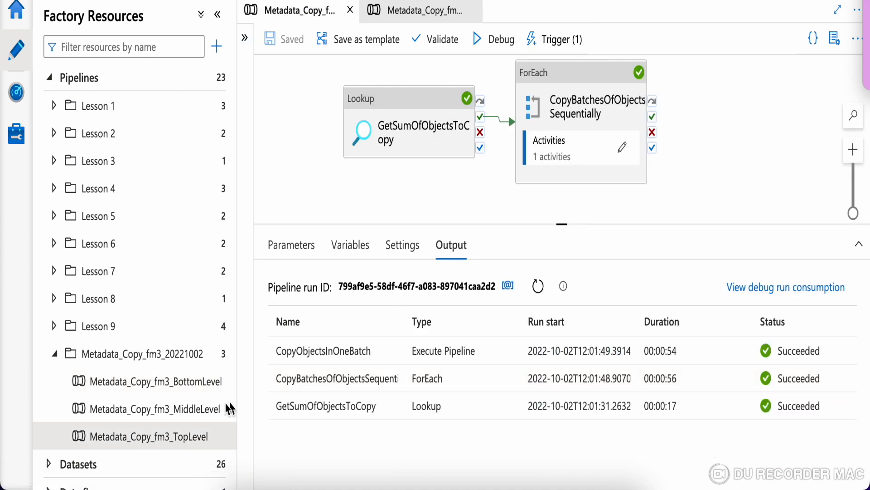
pyautogui.click(181, 413)
pyautogui.click(187, 436)
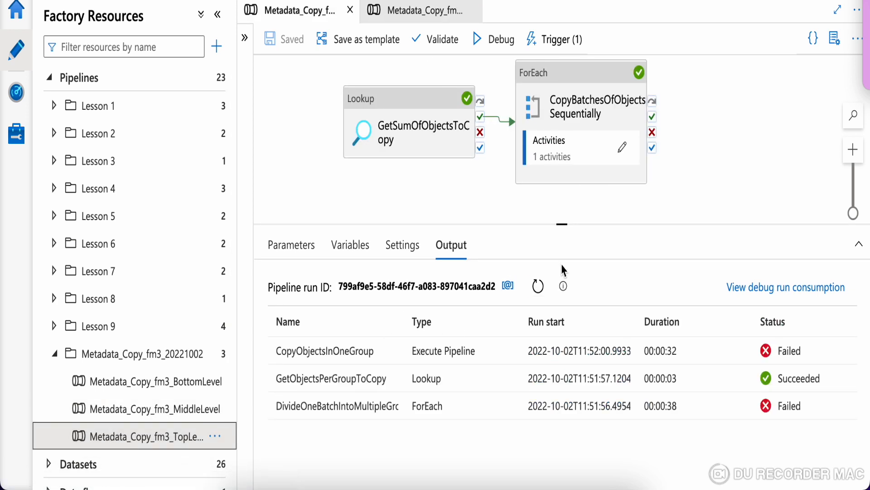
pyautogui.click(405, 358)
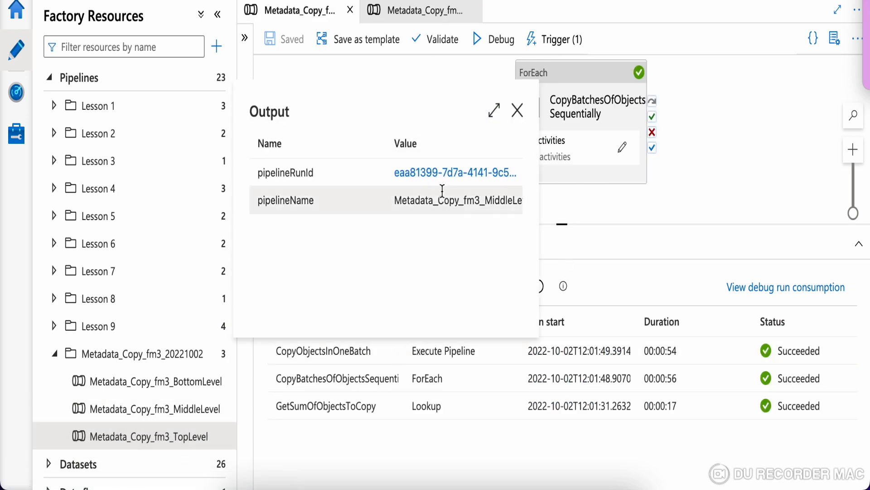
pyautogui.click(453, 173)
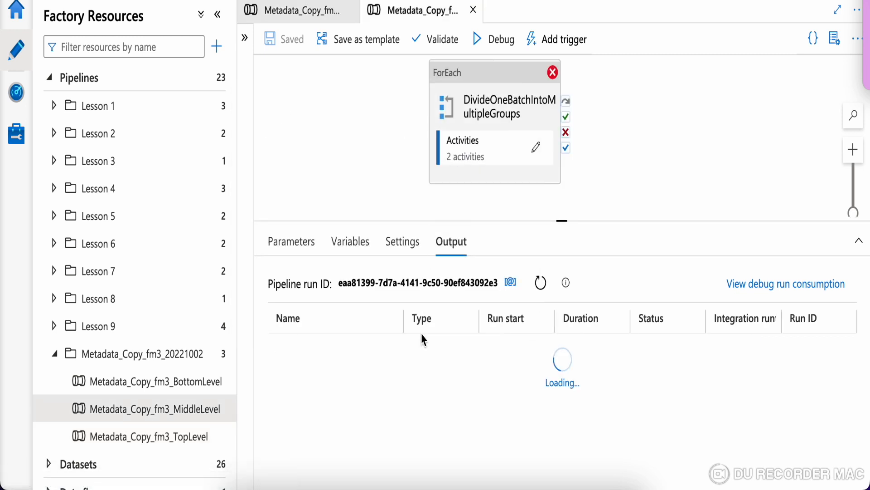
pyautogui.click(397, 352)
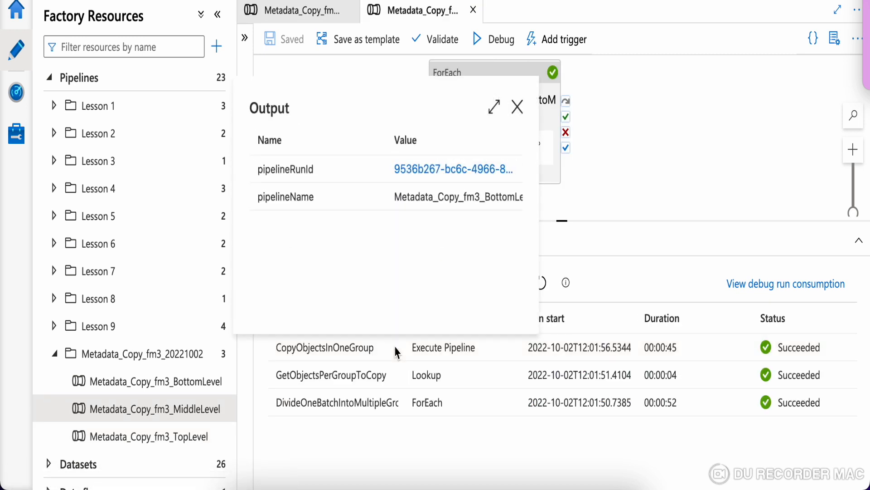
pyautogui.click(452, 169)
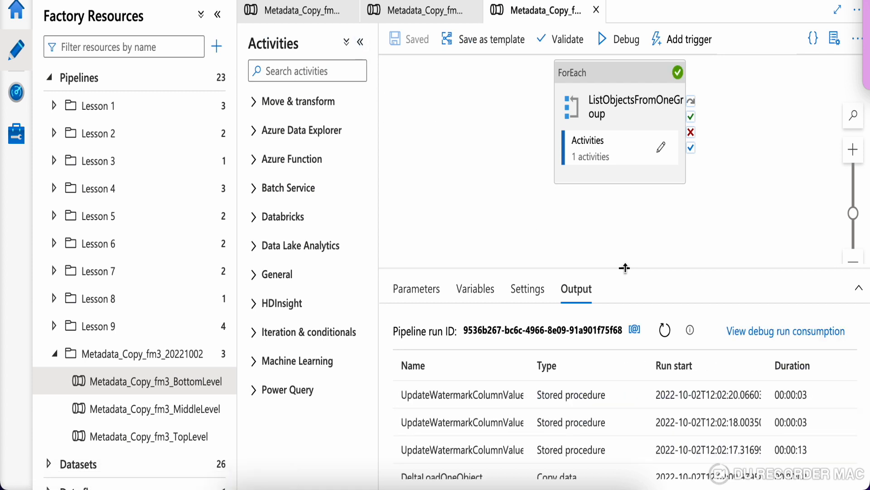
# Step: Enlarge the BottomLevel run's activity list and examine the input JSON of the DeltaLoadOneObject run for source1.usertable
pyautogui.moveTo(624, 270); pyautogui.dragTo(625, 165)
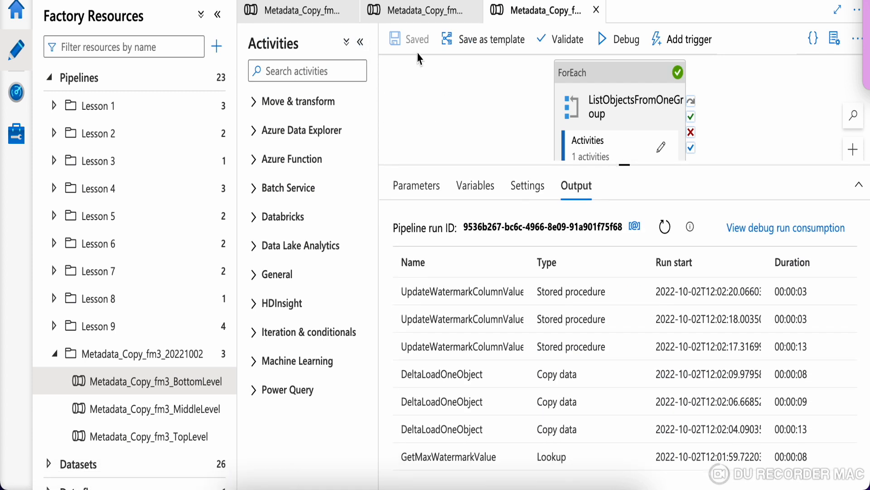
pyautogui.click(360, 43)
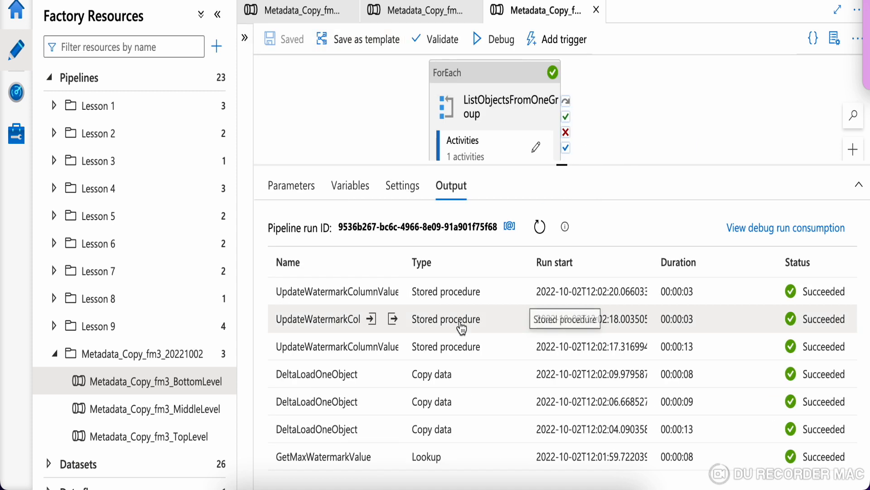
pyautogui.scroll(-2, 471, 420)
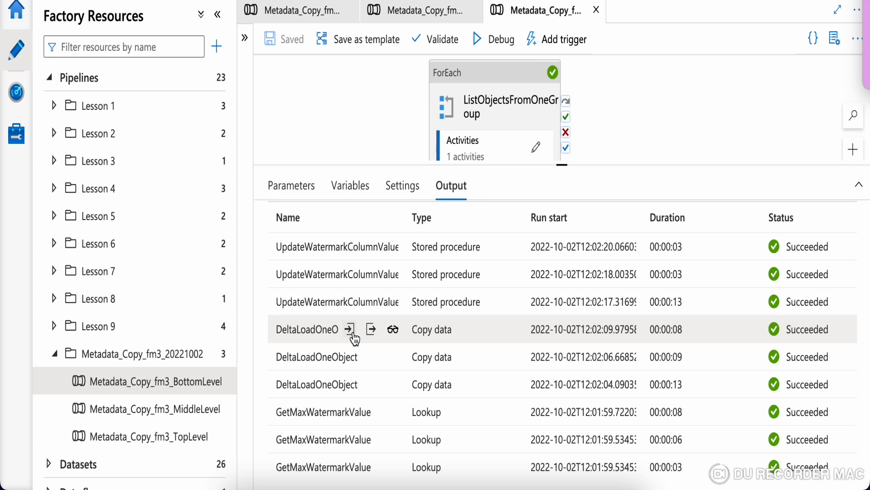
pyautogui.click(349, 329)
pyautogui.scroll(-5, 377, 241)
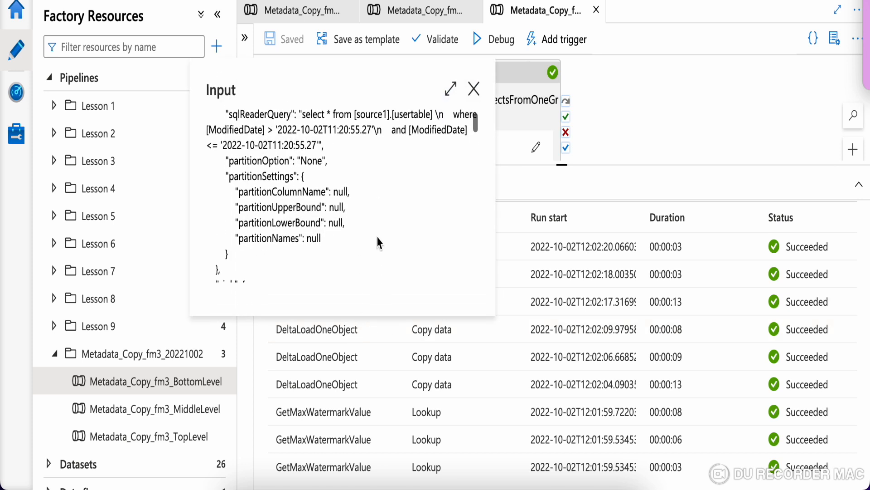
pyautogui.scroll(-3, 379, 242)
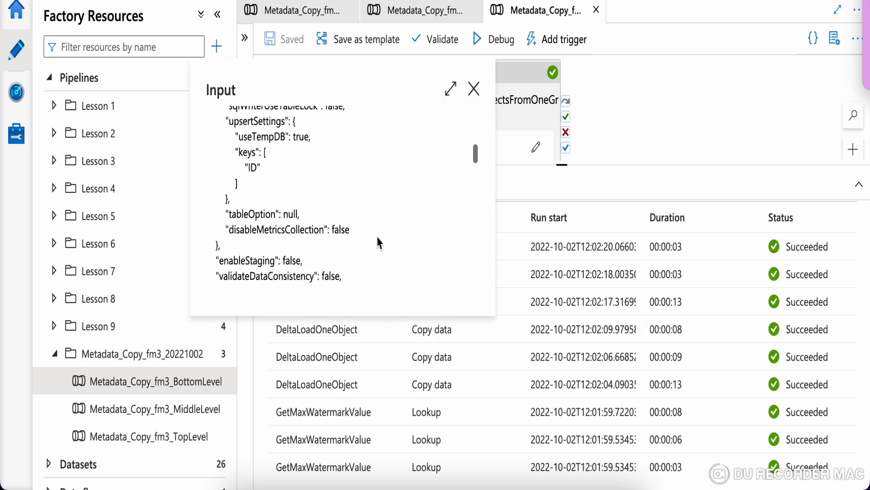
pyautogui.scroll(10, 379, 242)
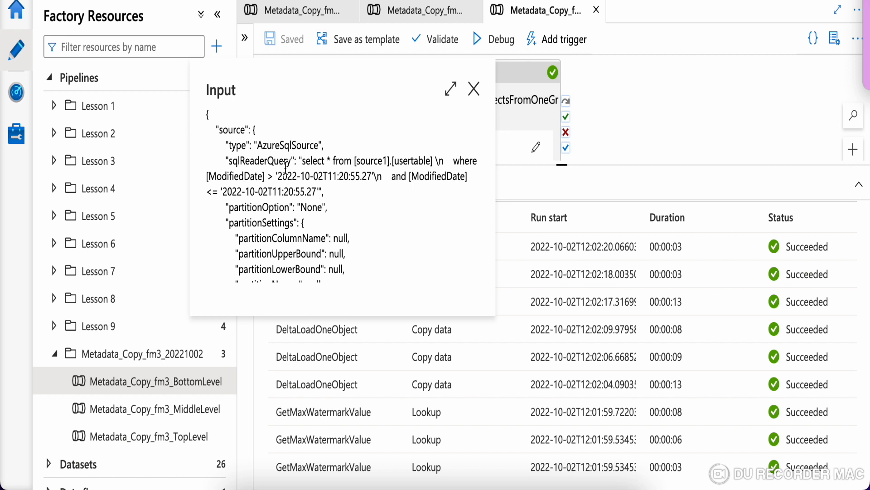
# Step: Copy the sqlReaderQuery statement from the activity input and paste it above the parameterised query in Azure Data Studio, separated by blank lines
pyautogui.moveTo(303, 162); pyautogui.dragTo(319, 191)
pyautogui.press('super+c')
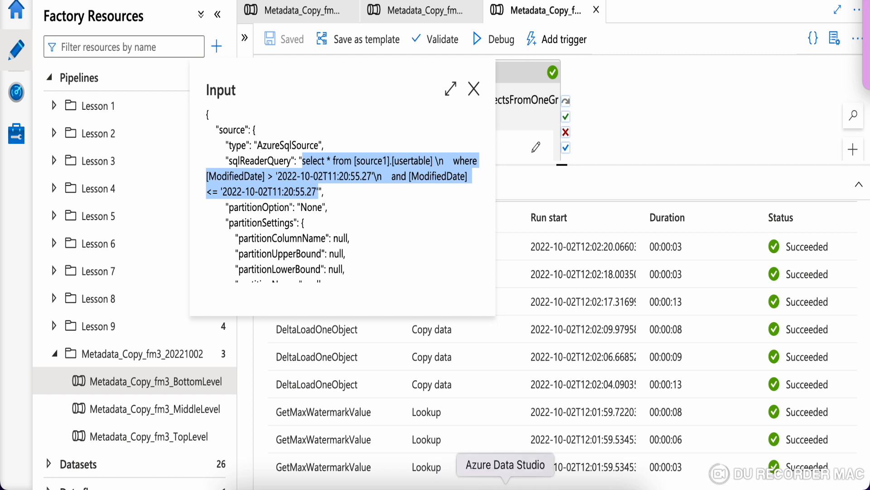
pyautogui.click(505, 488)
pyautogui.click(314, 123)
pyautogui.press('Return')
pyautogui.press('Return')
pyautogui.press('super+v')
pyautogui.press('Return')
pyautogui.press('Return')
pyautogui.press('Return')
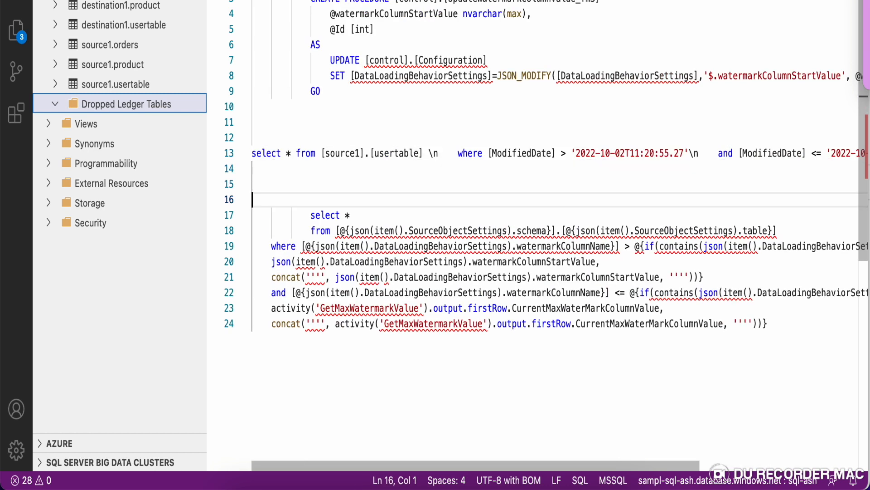
pyautogui.moveTo(340, 231); pyautogui.dragTo(520, 246)
pyautogui.click(428, 153)
pyautogui.press('BackSpace')
pyautogui.press('BackSpace')
pyautogui.press('BackSpace')
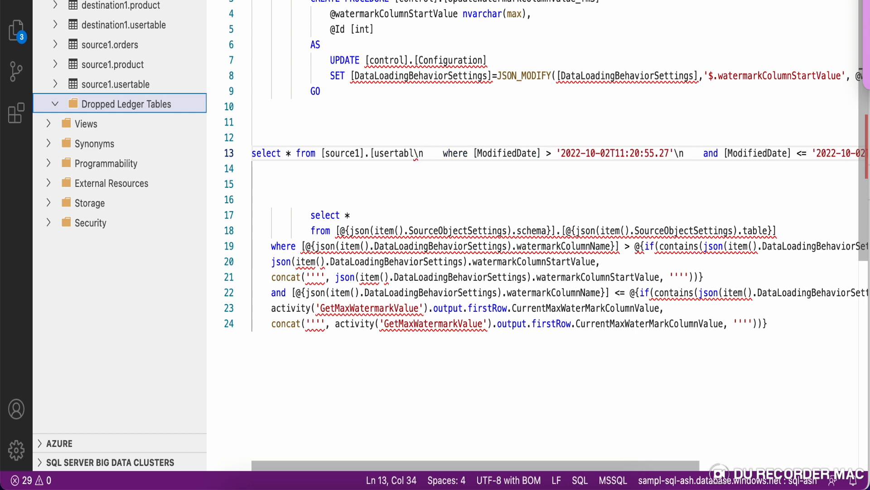
pyautogui.press('super+z')
pyautogui.press('super+z')
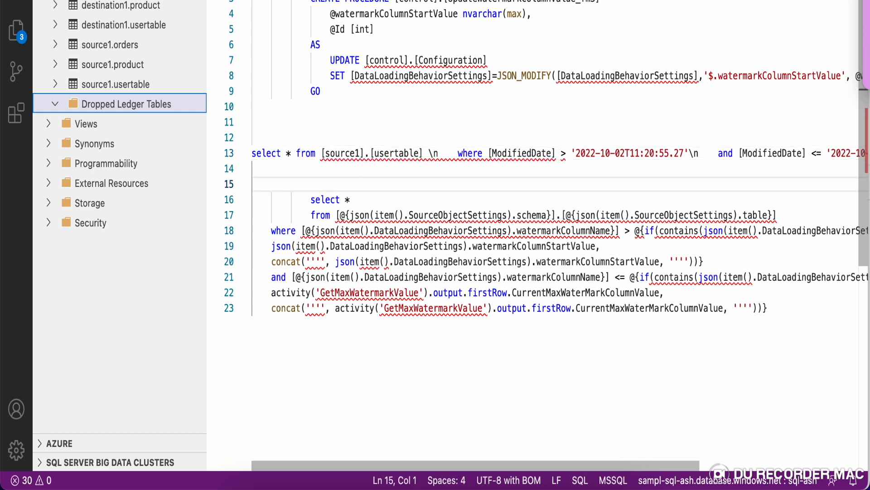
# Step: Remove the \n after [usertable] in the pasted query and put its where clause on a new line
pyautogui.click(439, 153)
pyautogui.press('Delete')
pyautogui.press('BackSpace')
pyautogui.press('BackSpace')
pyautogui.press('Return')
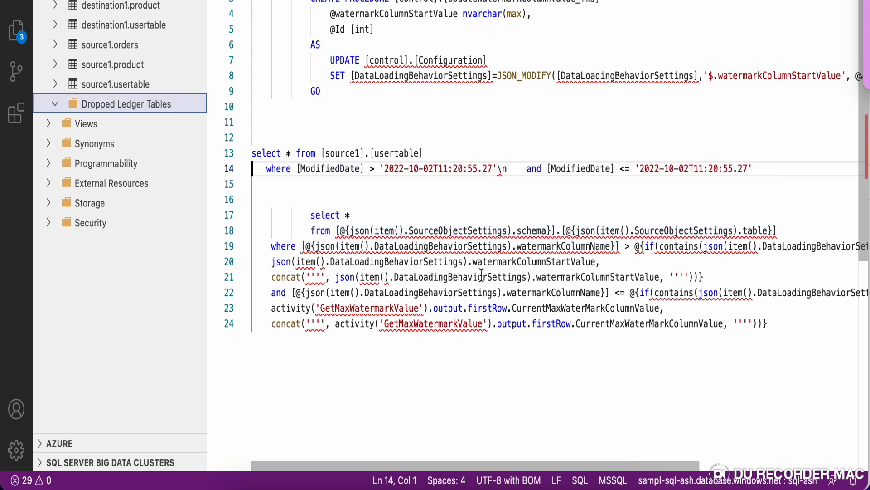
# Step: Compare the usertable query's ModifiedDate conditions with the parameterised query expression below it
pyautogui.doubleClick(346, 170)
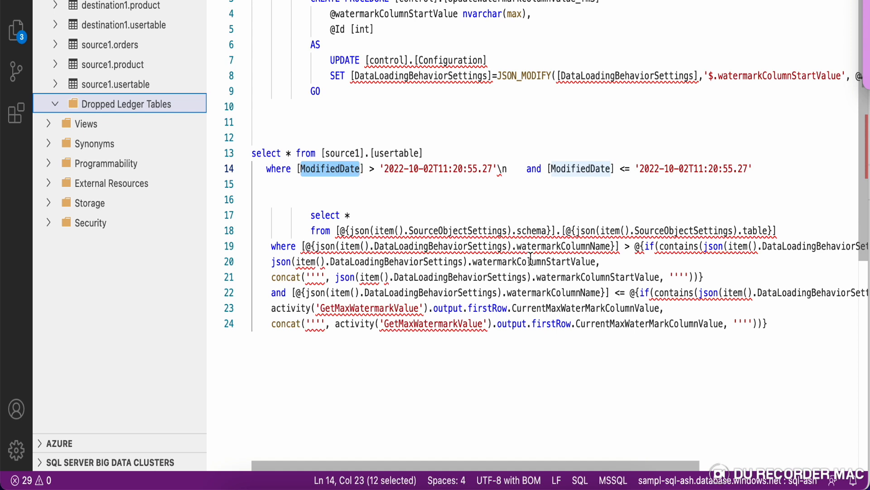
pyautogui.doubleClick(443, 171)
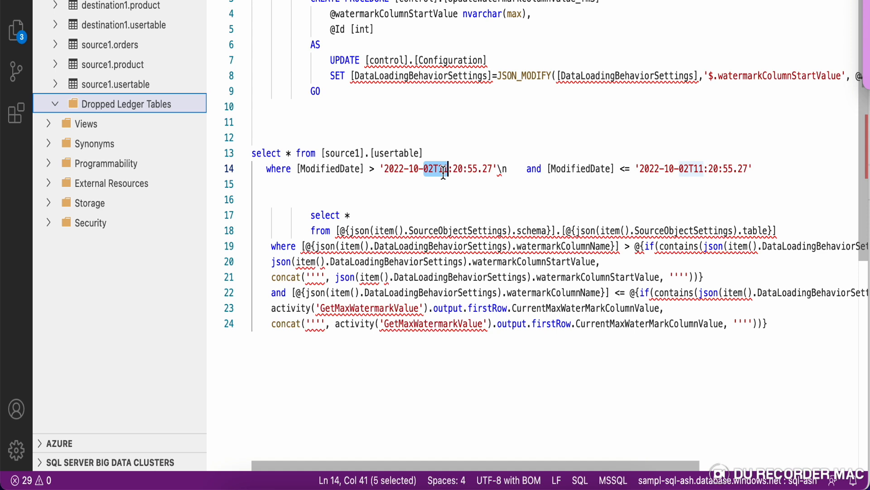
pyautogui.moveTo(311, 215); pyautogui.dragTo(610, 323)
pyautogui.moveTo(669, 344); pyautogui.dragTo(772, 347)
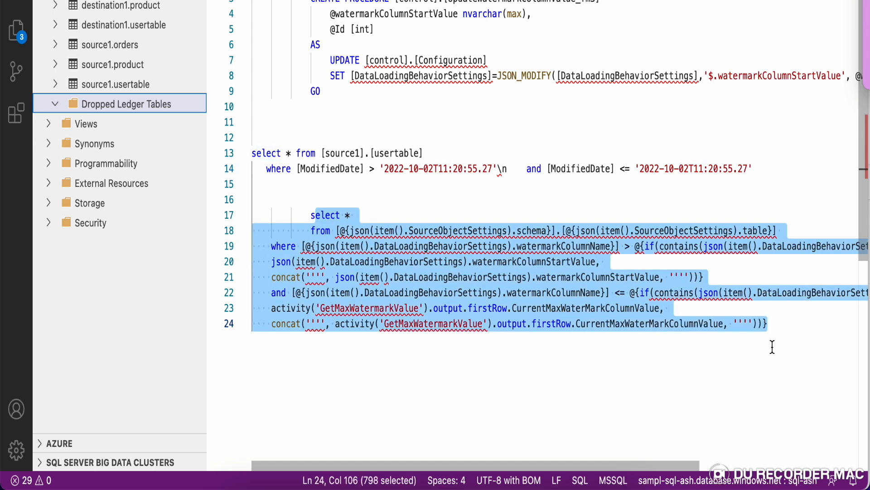